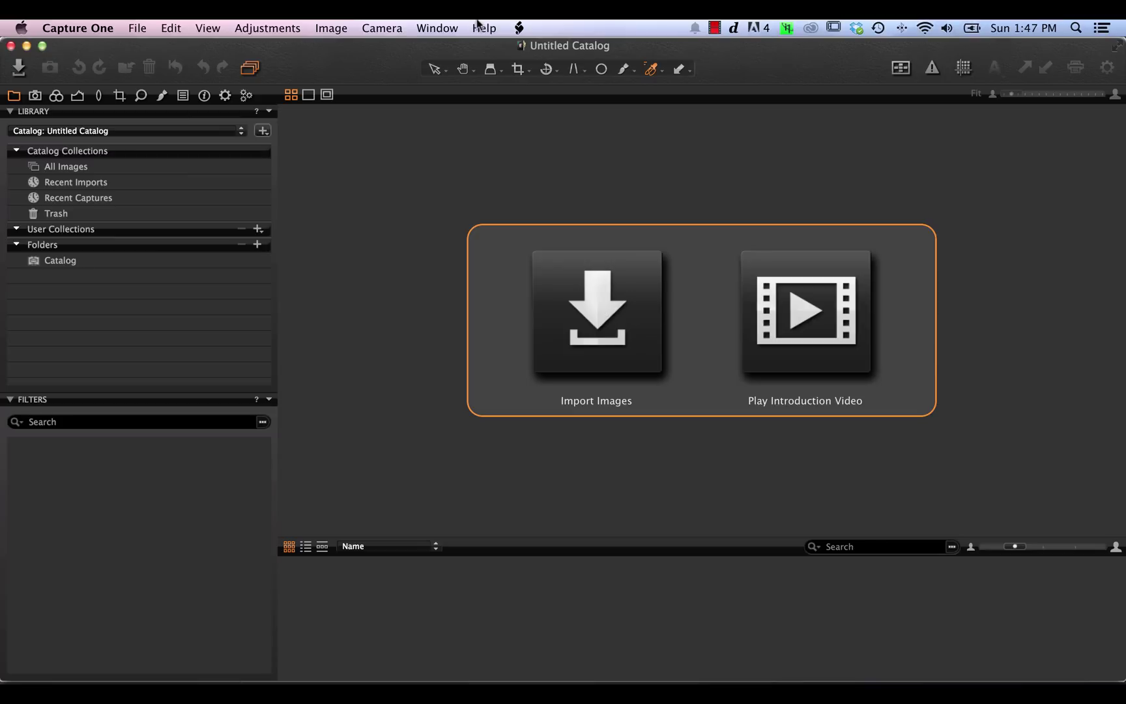
- Switch the workspace layout to Simplified - Tethered Capture
{"action": "left_click", "coordinate": [442, 28]}
{"action": "mouse_move", "coordinate": [497, 113]}
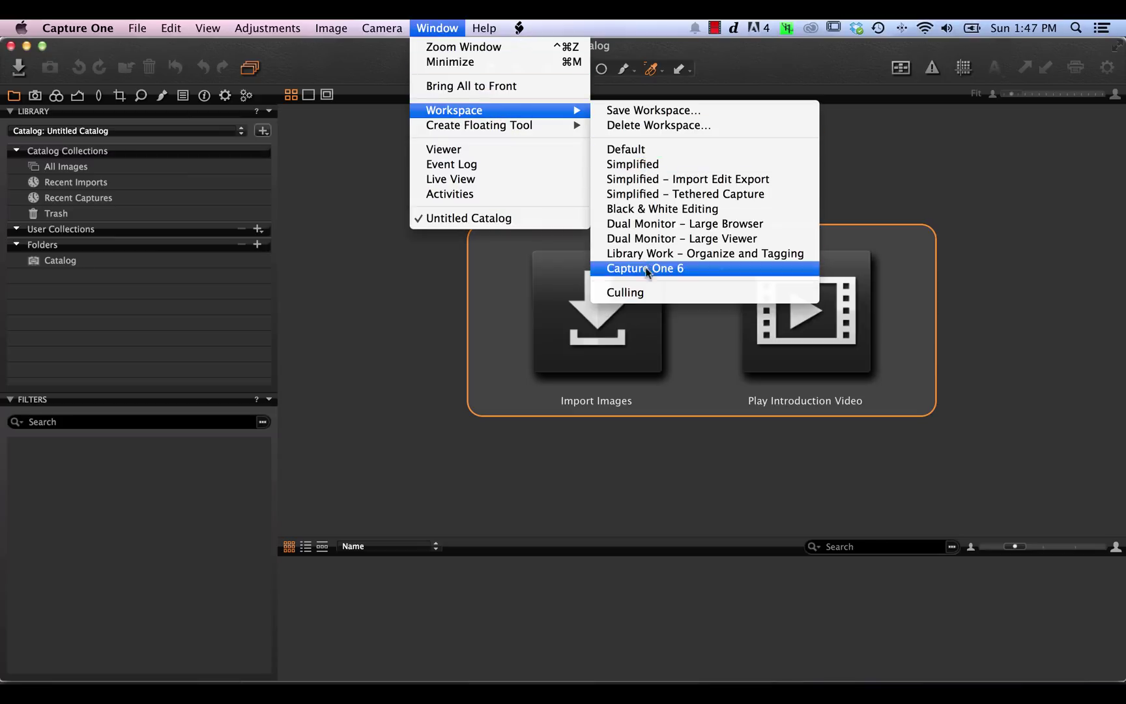
{"action": "left_click", "coordinate": [628, 194]}
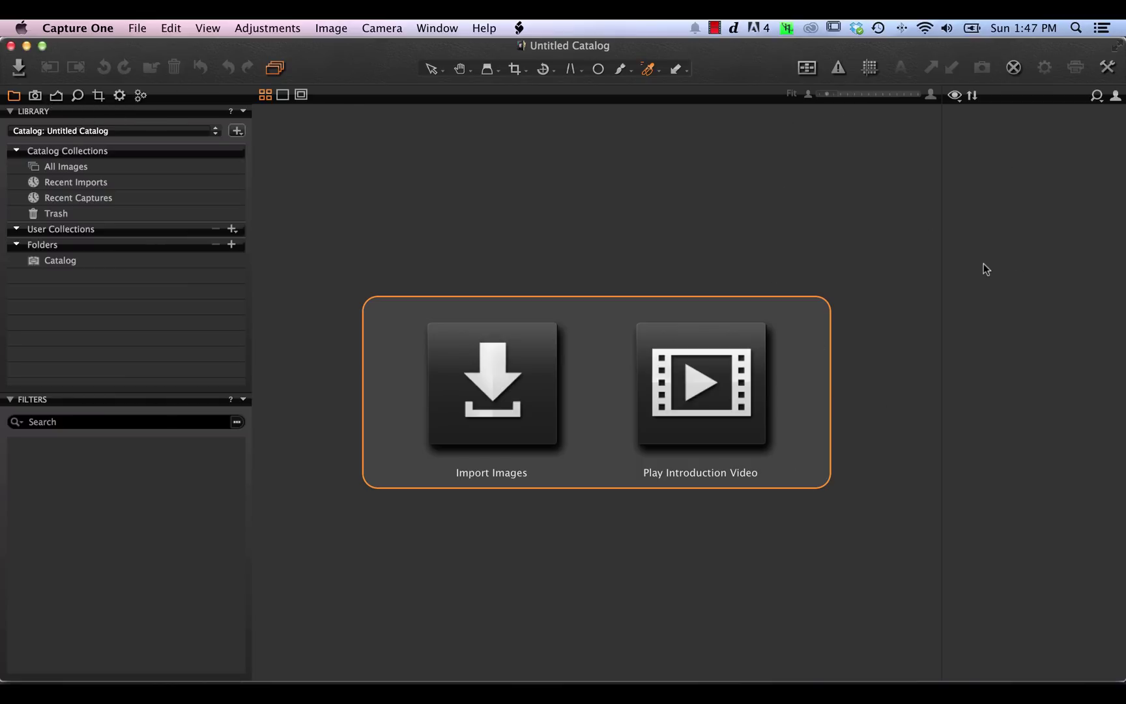
- Return from the tethered capture layout to the Default workspace
{"action": "left_click", "coordinate": [437, 28]}
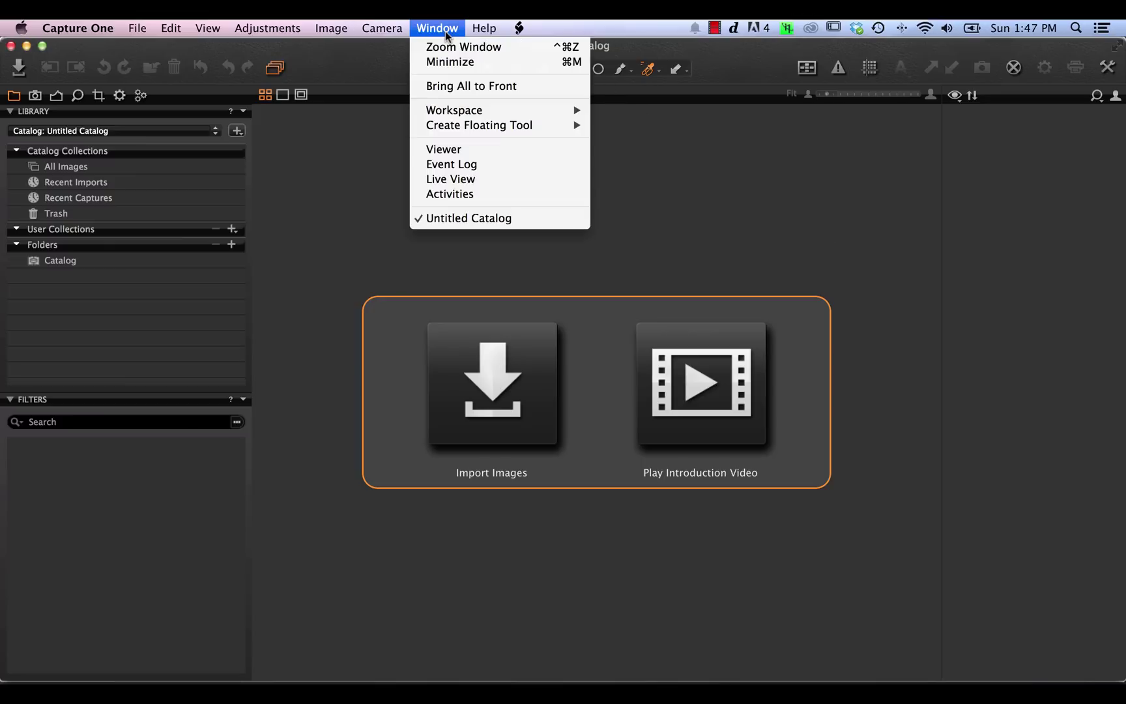
{"action": "mouse_move", "coordinate": [519, 111]}
{"action": "left_click", "coordinate": [621, 148]}
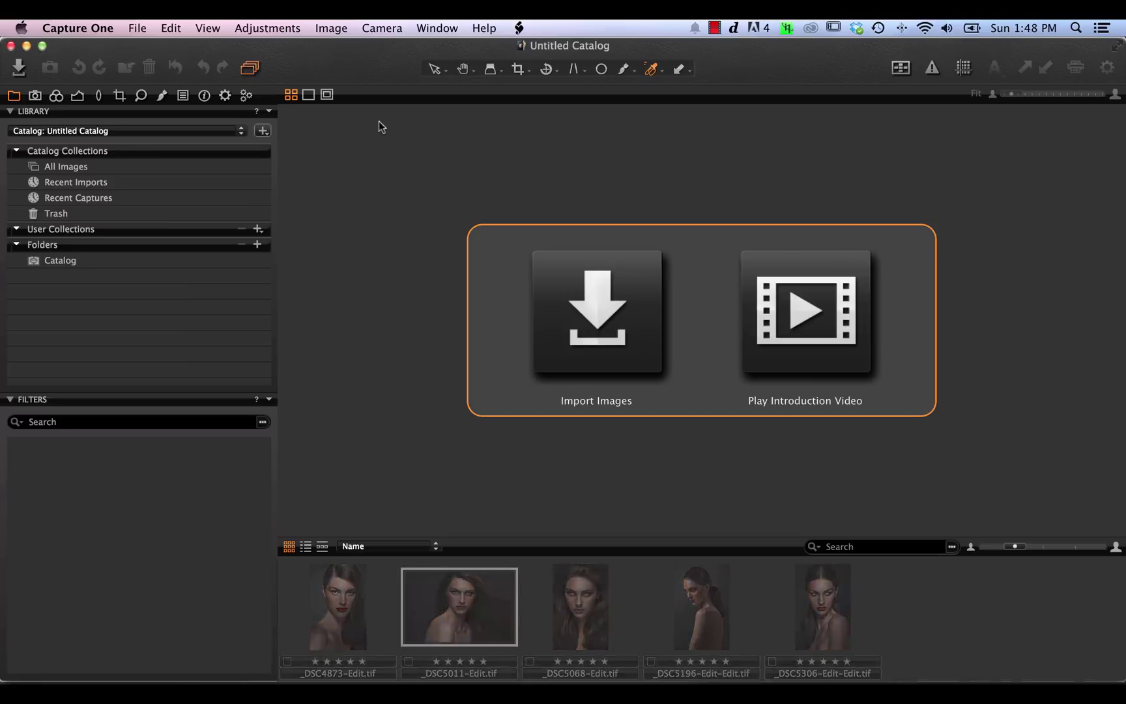
- Examine the tools offered in the Capture, Color and Library tool tabs, ending on Capture
{"action": "left_click", "coordinate": [36, 97]}
{"action": "left_click", "coordinate": [57, 98]}
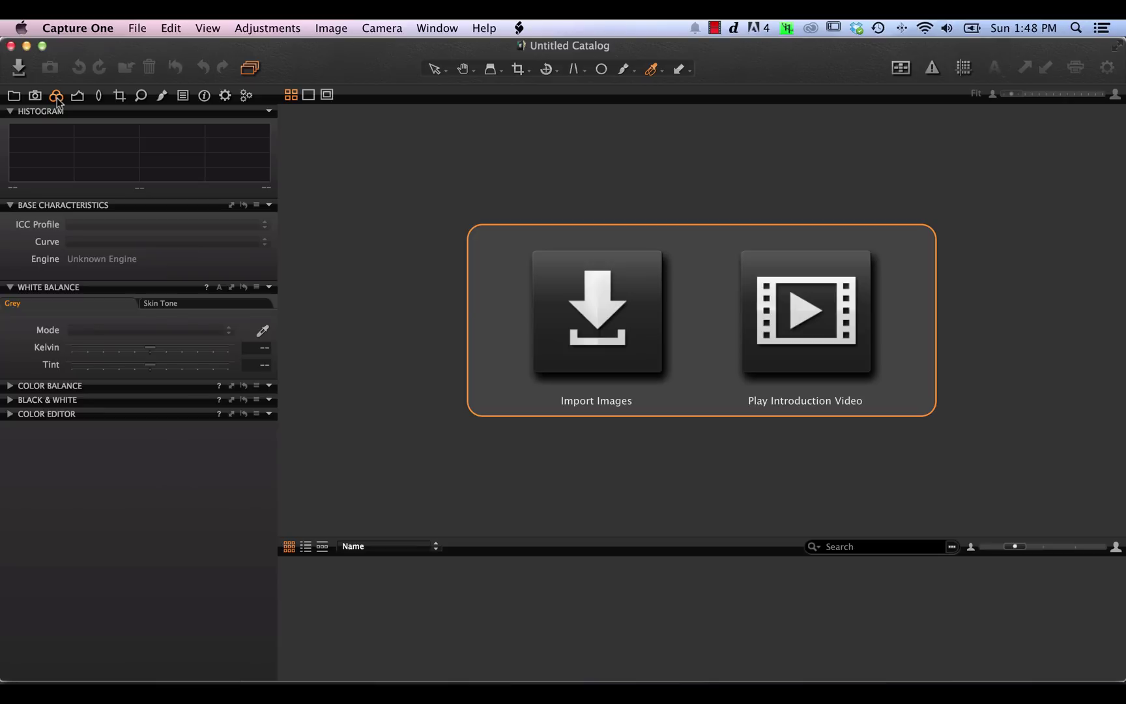
{"action": "left_click", "coordinate": [13, 96]}
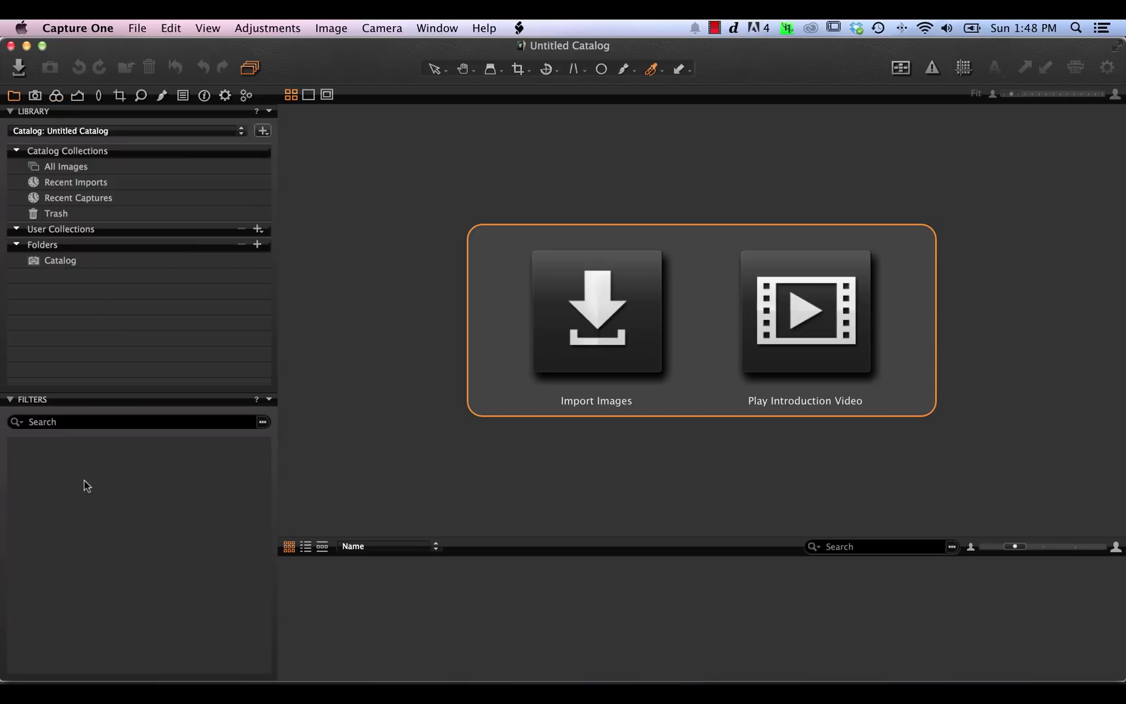
{"action": "left_click", "coordinate": [35, 96]}
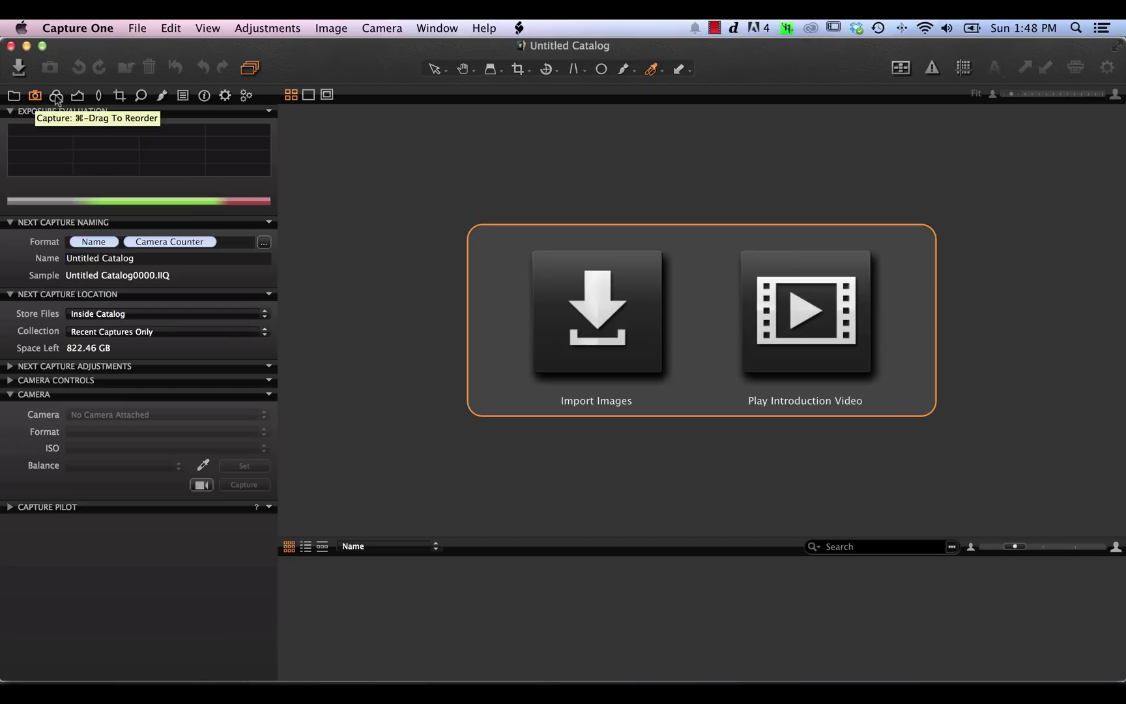
{"action": "right_click", "coordinate": [36, 99]}
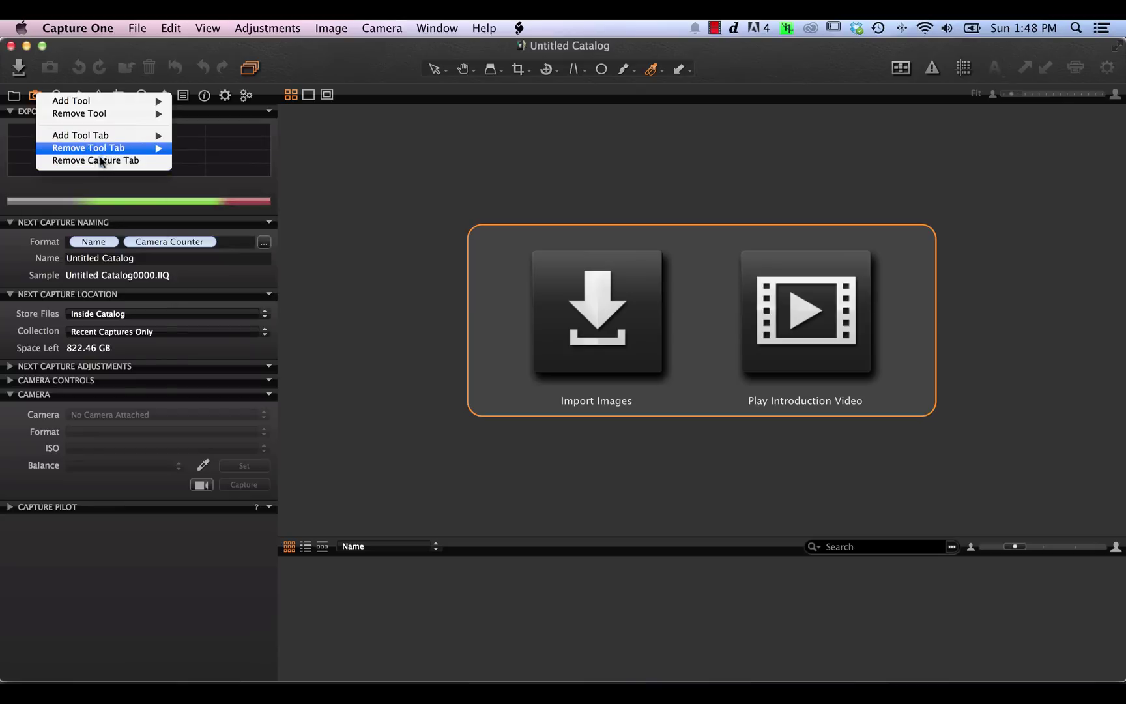
{"action": "mouse_move", "coordinate": [124, 150]}
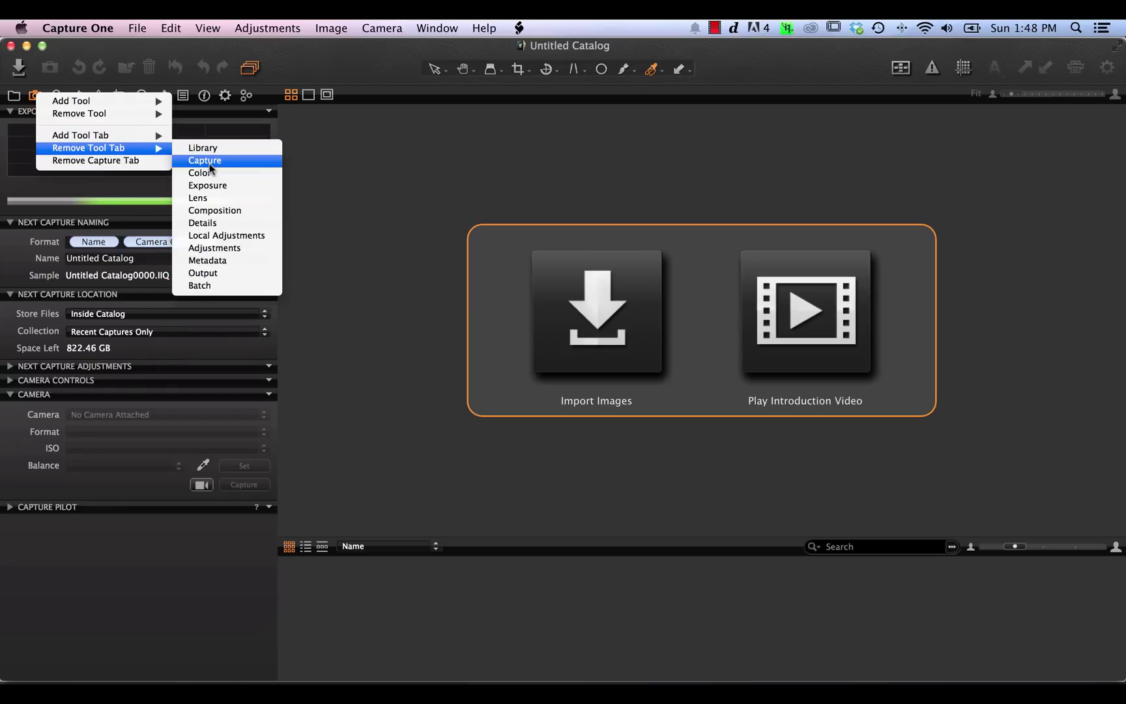
{"action": "left_click", "coordinate": [347, 142]}
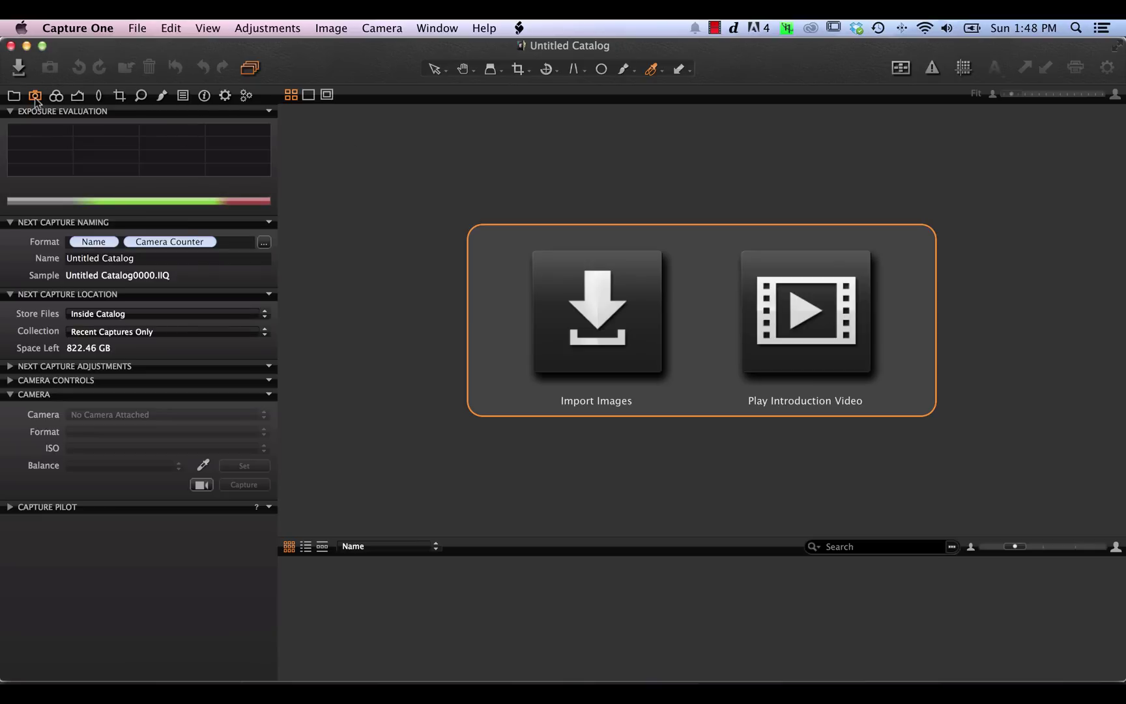
- Reorder the tool tabs so that Capture comes first, ahead of Library
{"action": "left_click_drag", "start_coordinate": [36, 101], "coordinate": [12, 101]}
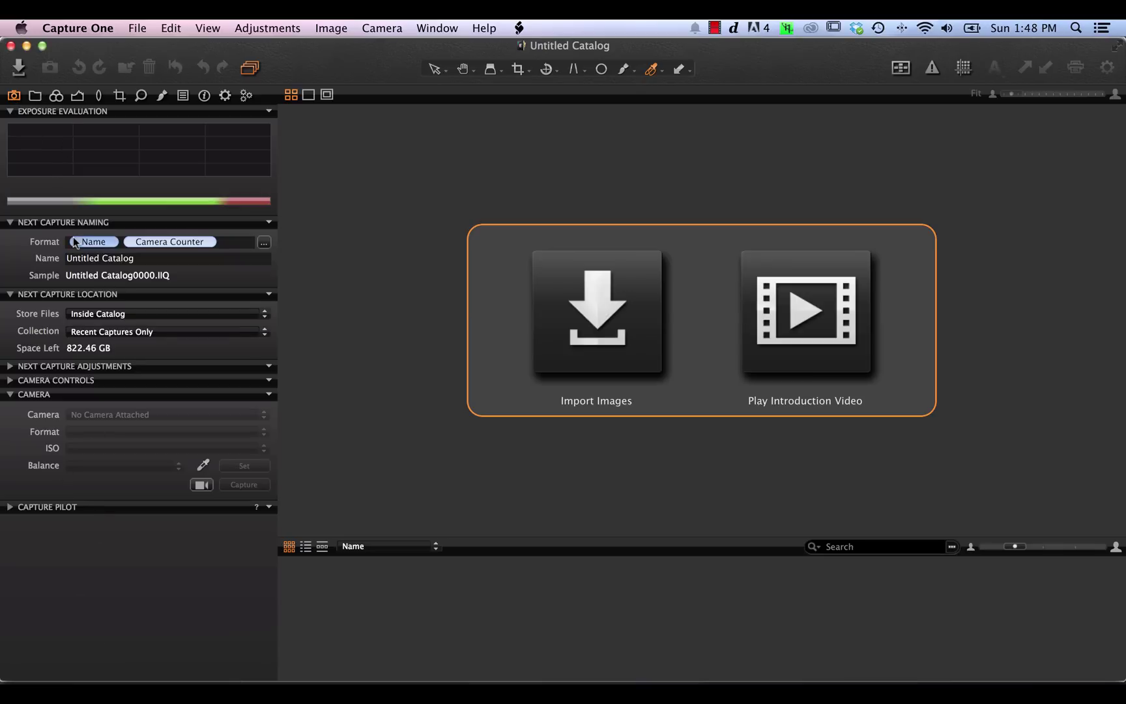
- Add the Lens Correction tool to the Exposure tool tab
{"action": "left_click", "coordinate": [76, 96]}
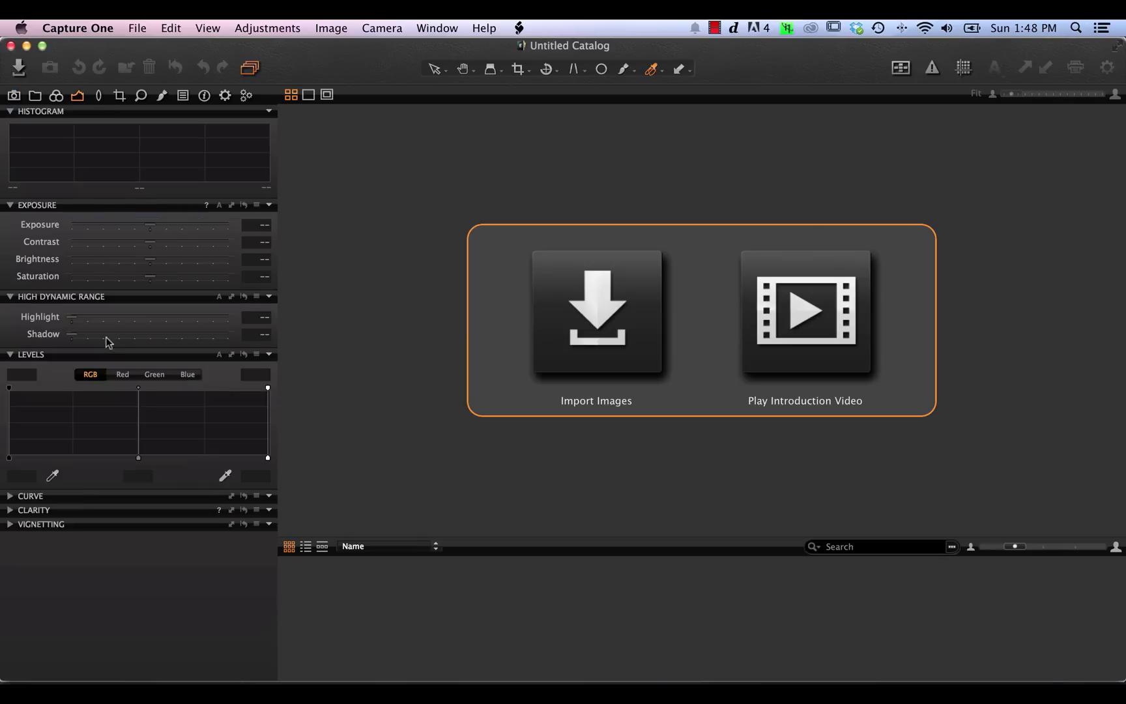
{"action": "right_click", "coordinate": [83, 564]}
{"action": "mouse_move", "coordinate": [104, 572]}
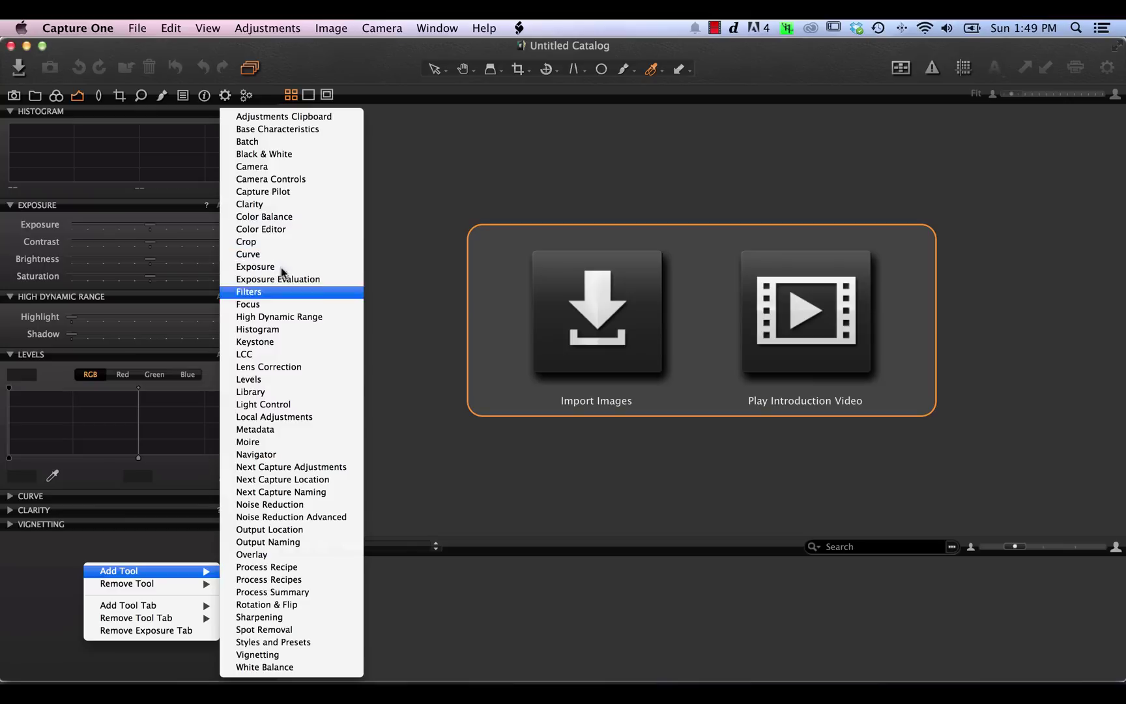
{"action": "left_click", "coordinate": [272, 368]}
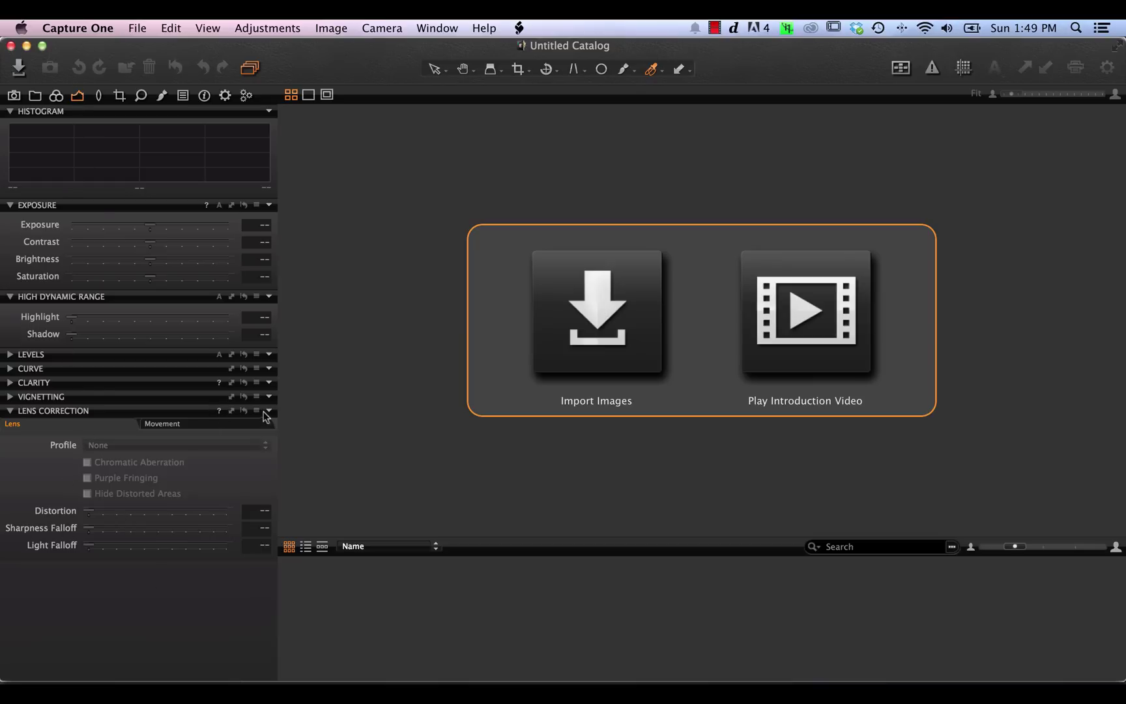
- Remove the Lens Correction tool from the Exposure tool tab
{"action": "right_click", "coordinate": [178, 580]}
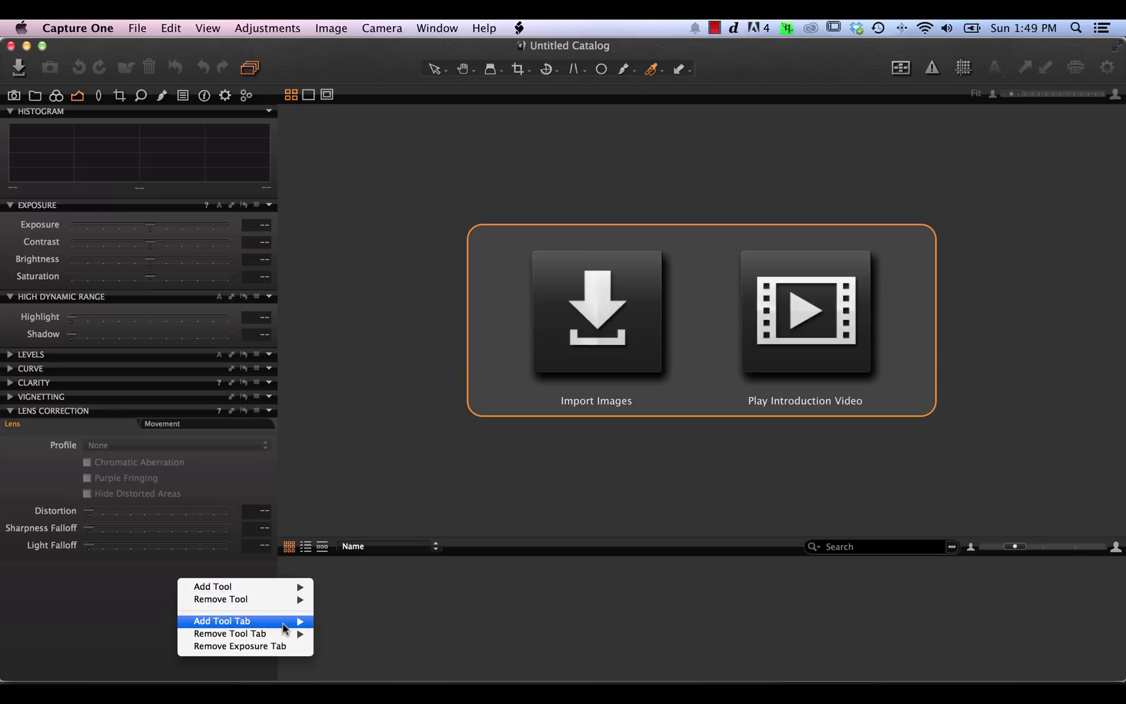
{"action": "mouse_move", "coordinate": [297, 621]}
{"action": "mouse_move", "coordinate": [301, 598]}
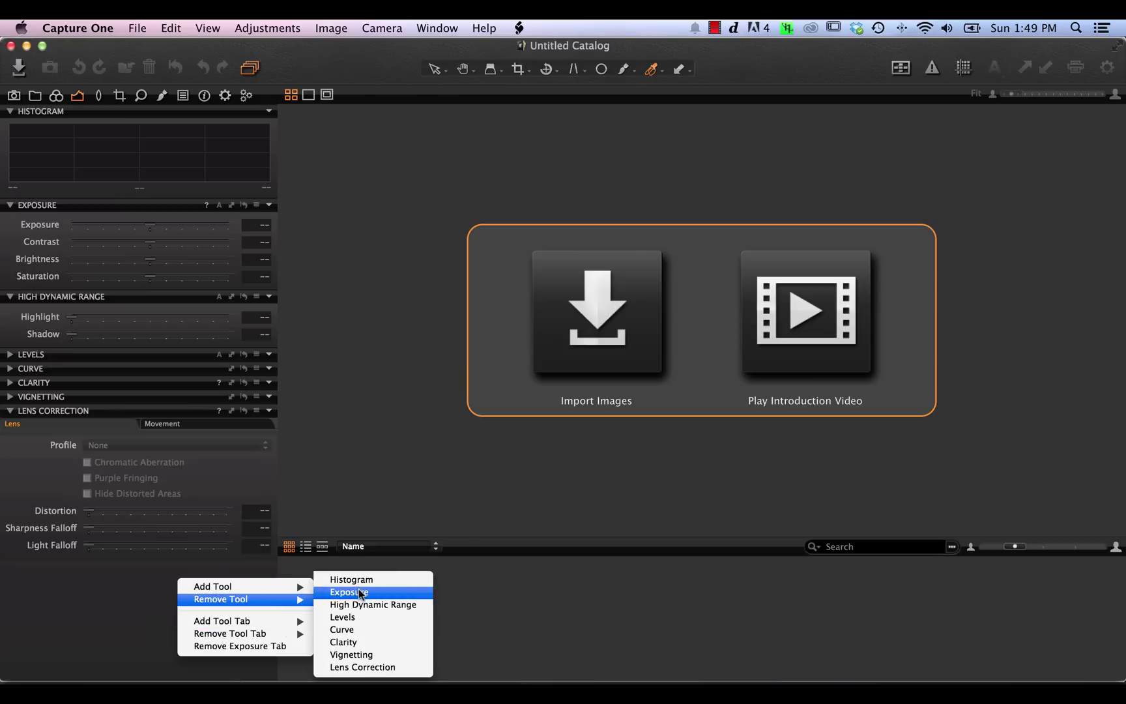
{"action": "left_click", "coordinate": [352, 668]}
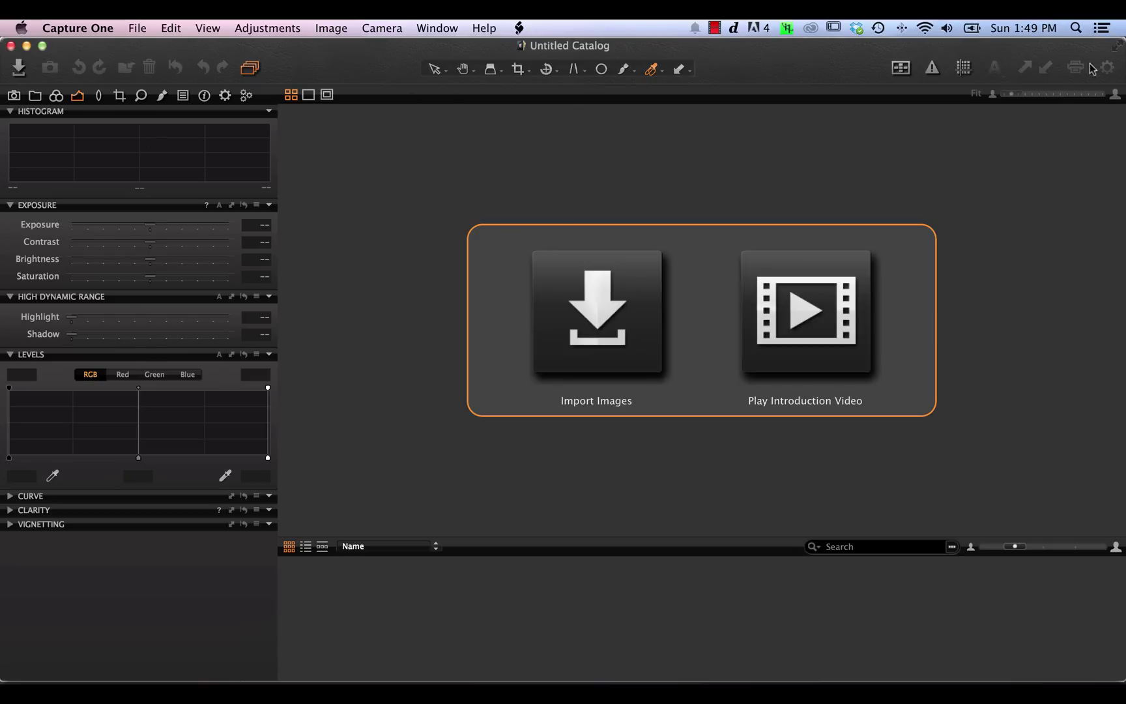
- Open toolbar customization, try to add the Composition Mode item to the toolbar, and finish customizing
{"action": "right_click", "coordinate": [769, 68]}
{"action": "left_click", "coordinate": [808, 100]}
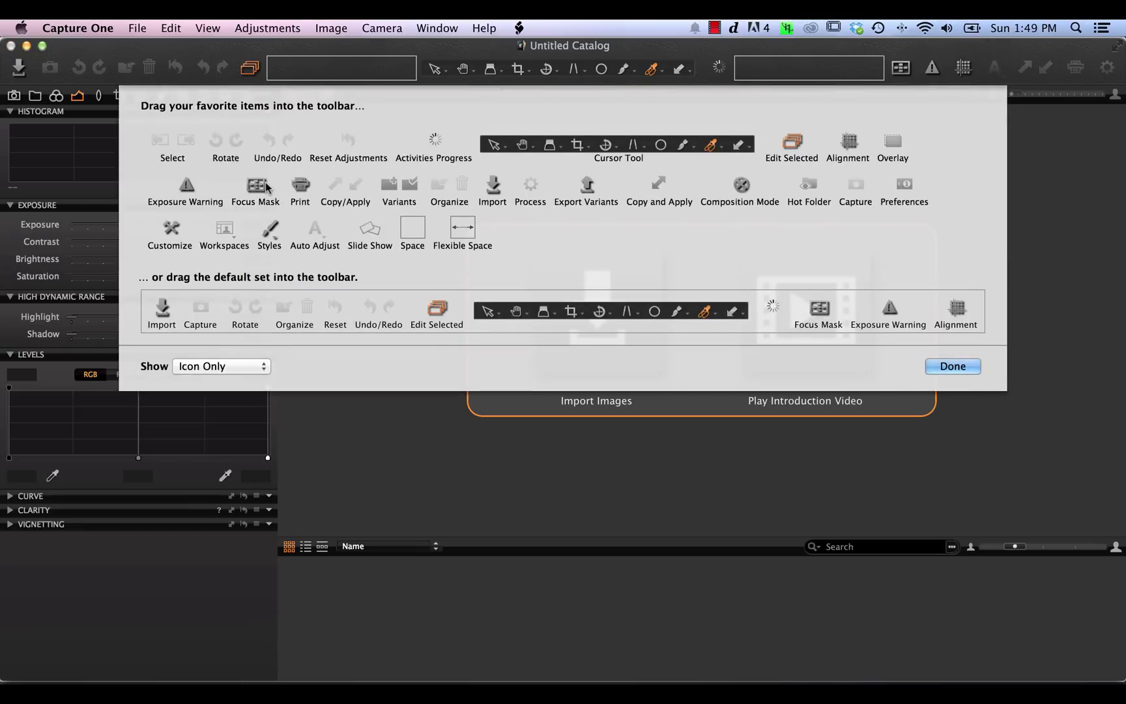
{"action": "left_click_drag", "start_coordinate": [740, 186], "coordinate": [778, 240]}
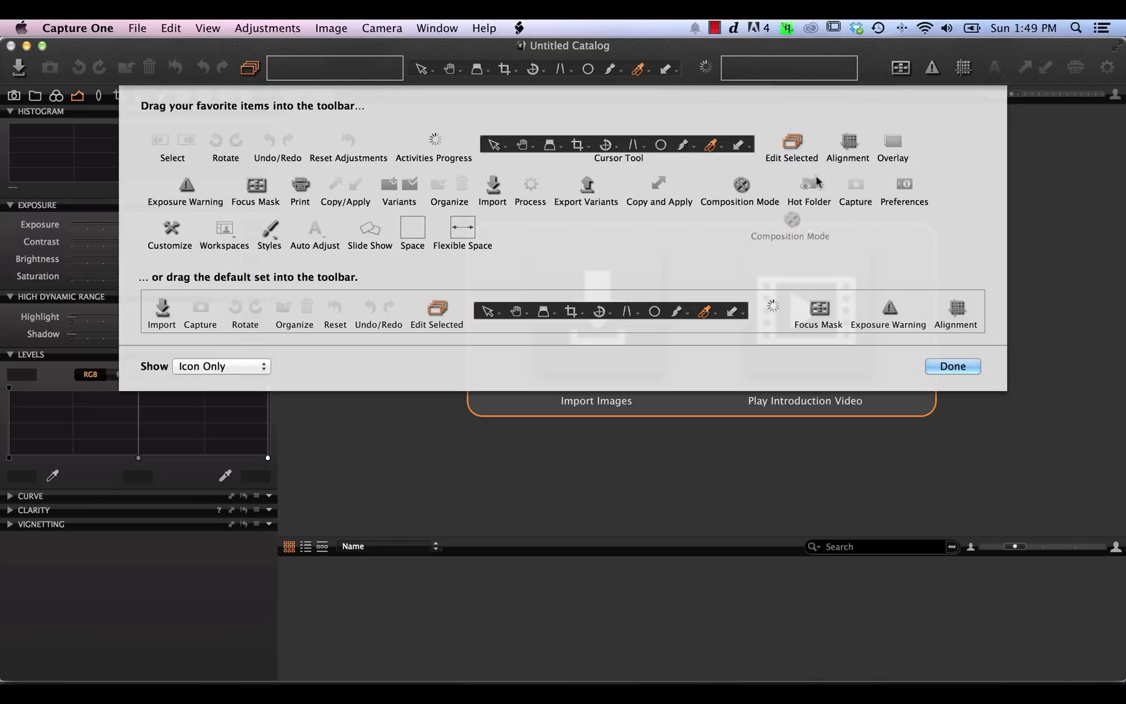
{"action": "left_click", "coordinate": [956, 369]}
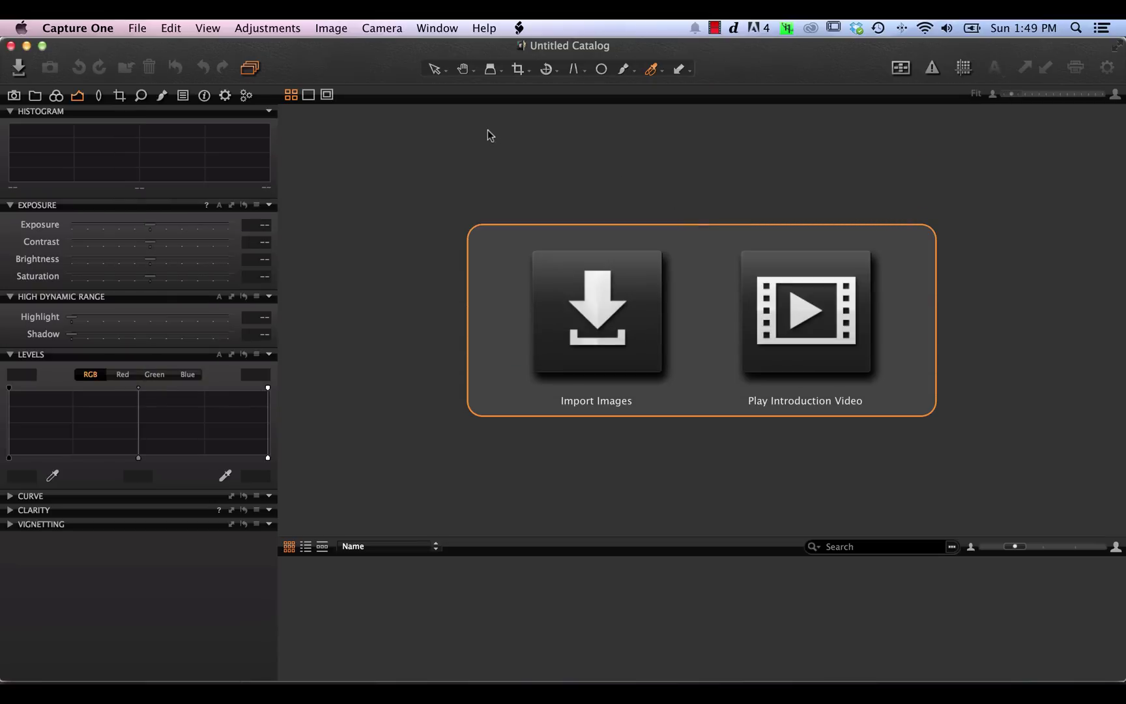
{"action": "left_click", "coordinate": [450, 27]}
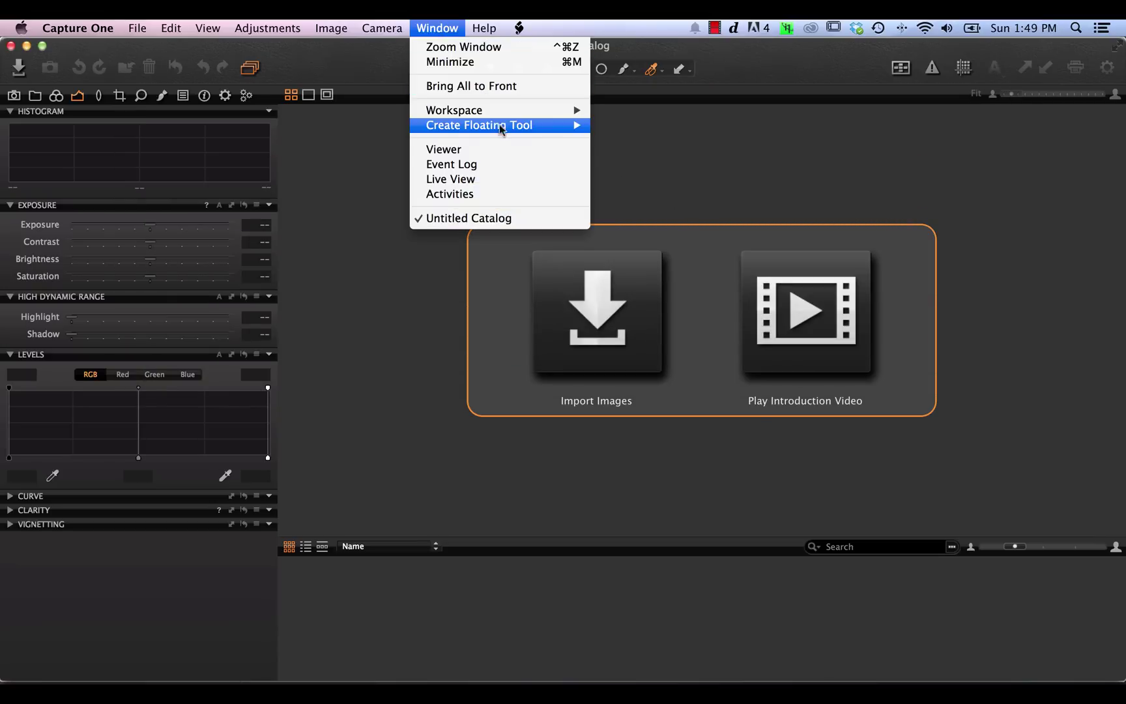
{"action": "mouse_move", "coordinate": [515, 116]}
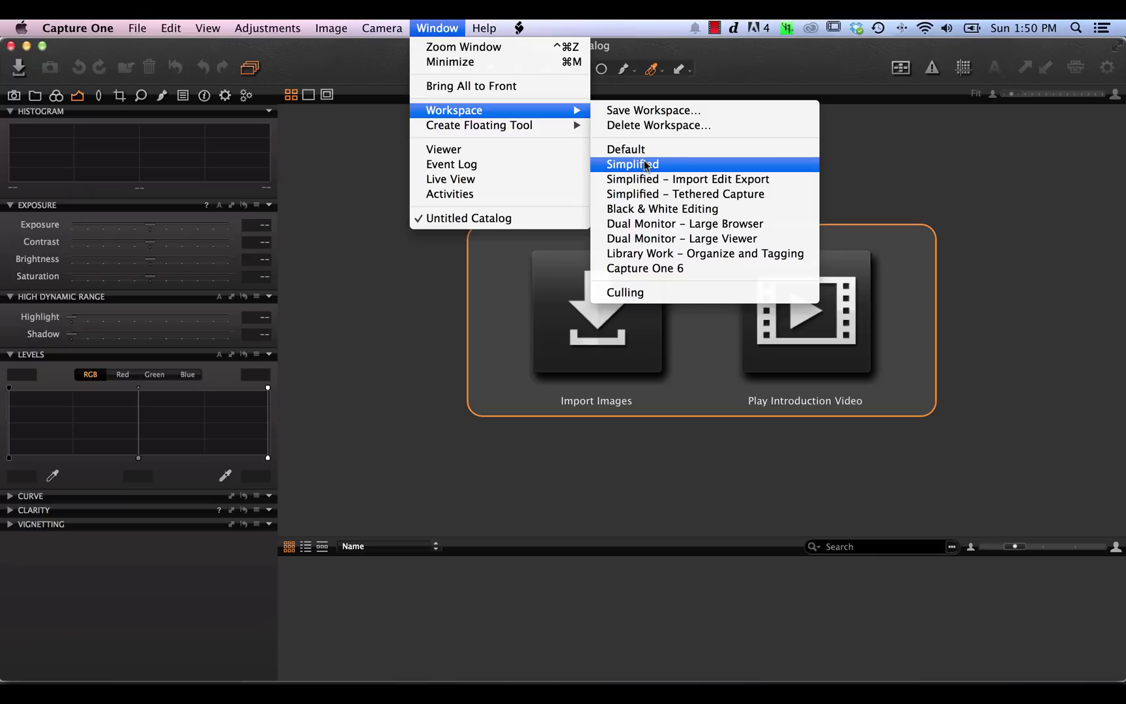
{"action": "left_click", "coordinate": [737, 150]}
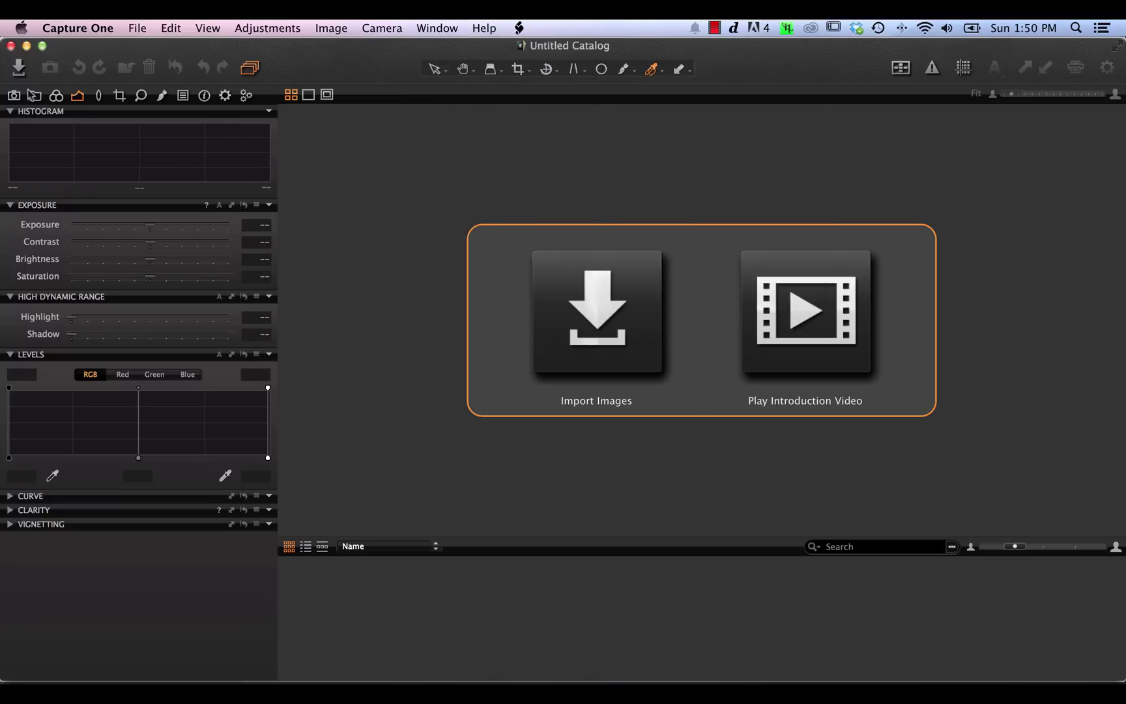
- Reset the customized layout by applying the Default workspace
{"action": "left_click", "coordinate": [490, 27]}
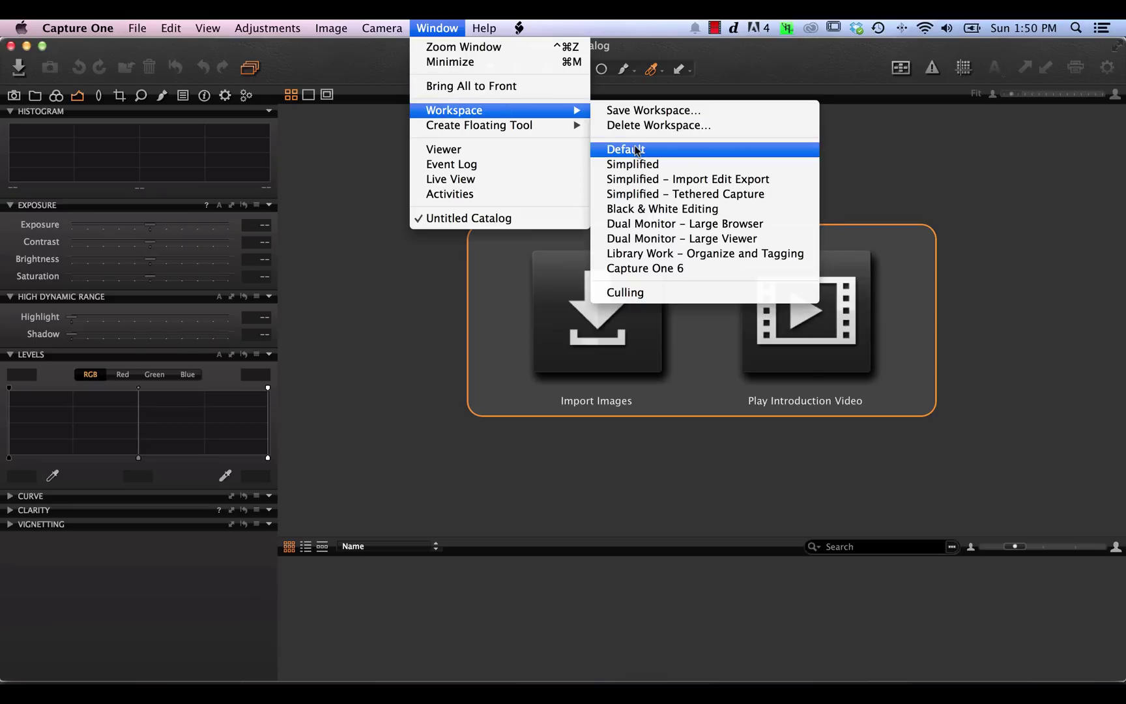
{"action": "left_click", "coordinate": [637, 150]}
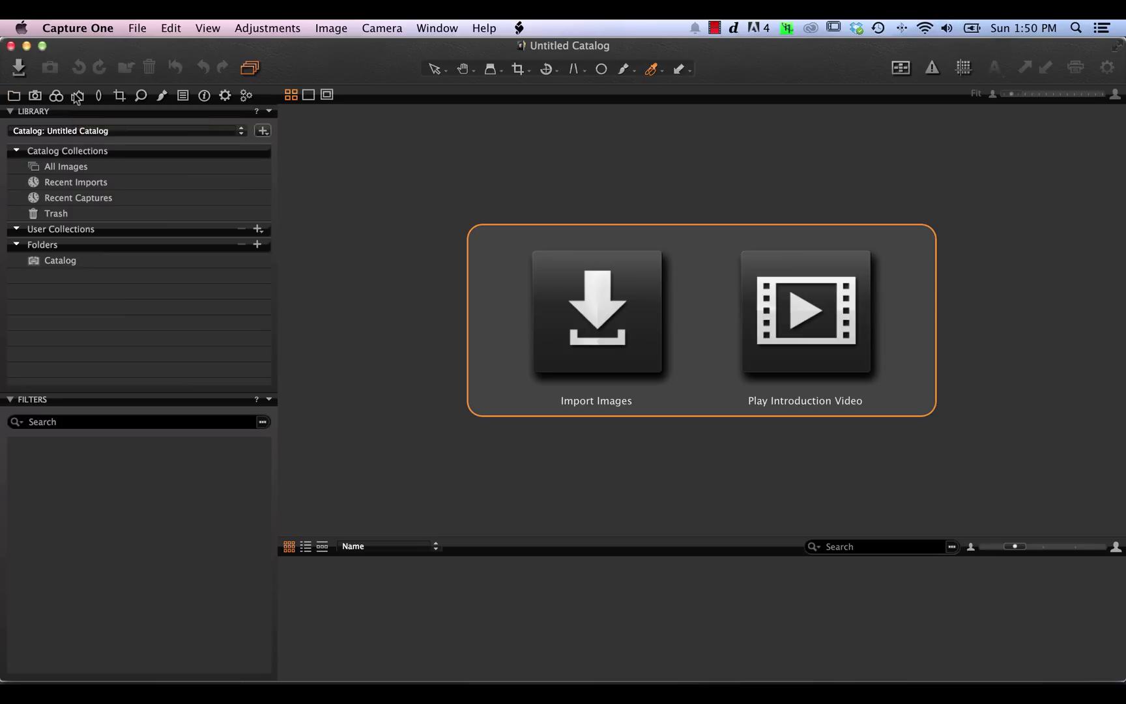
- Examine the tools in the Exposure, Library and Color tool tabs, ending on Exposure
{"action": "left_click", "coordinate": [77, 96]}
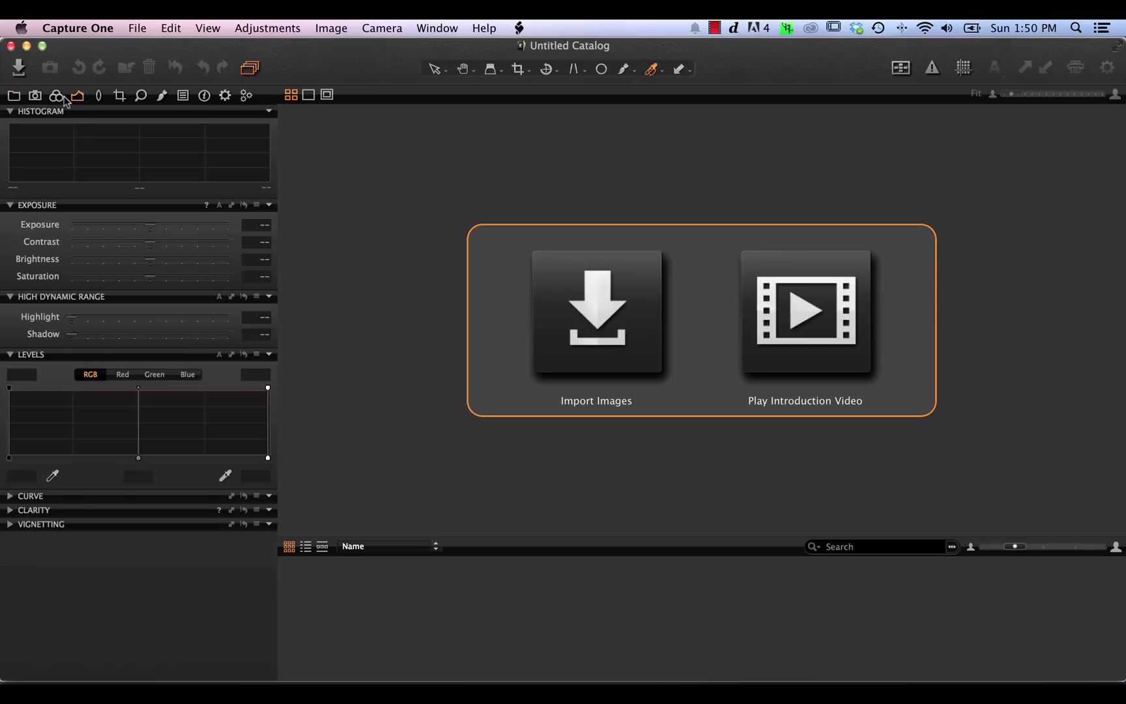
{"action": "left_click", "coordinate": [18, 96]}
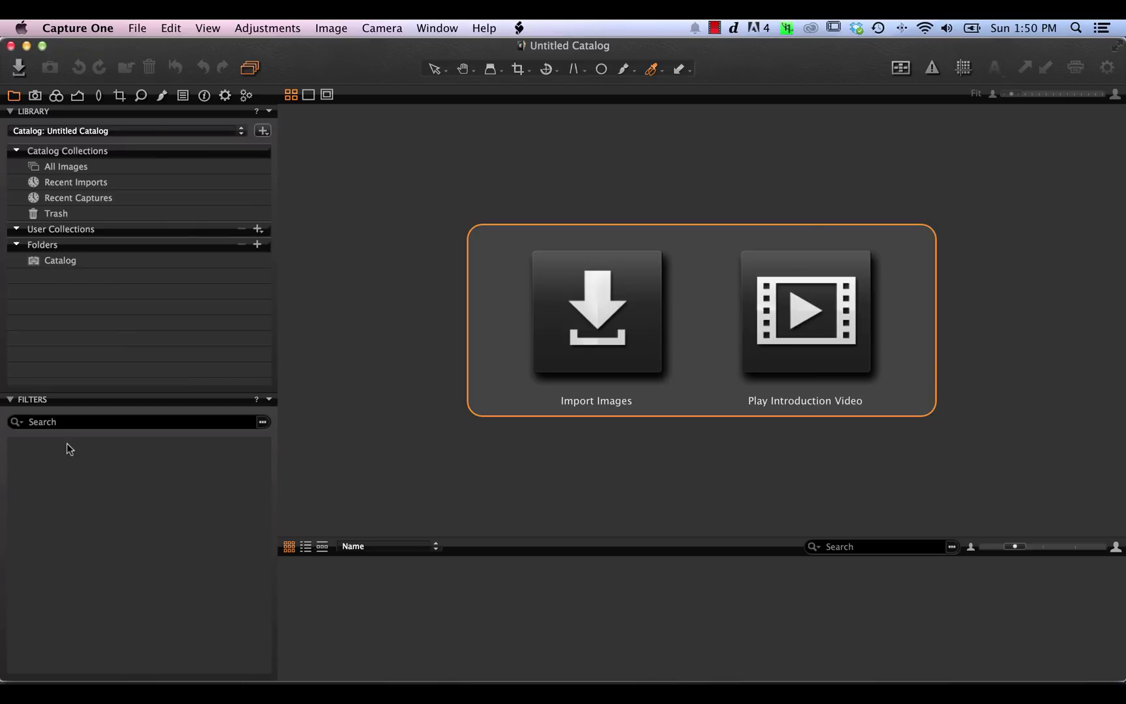
{"action": "left_click", "coordinate": [58, 93]}
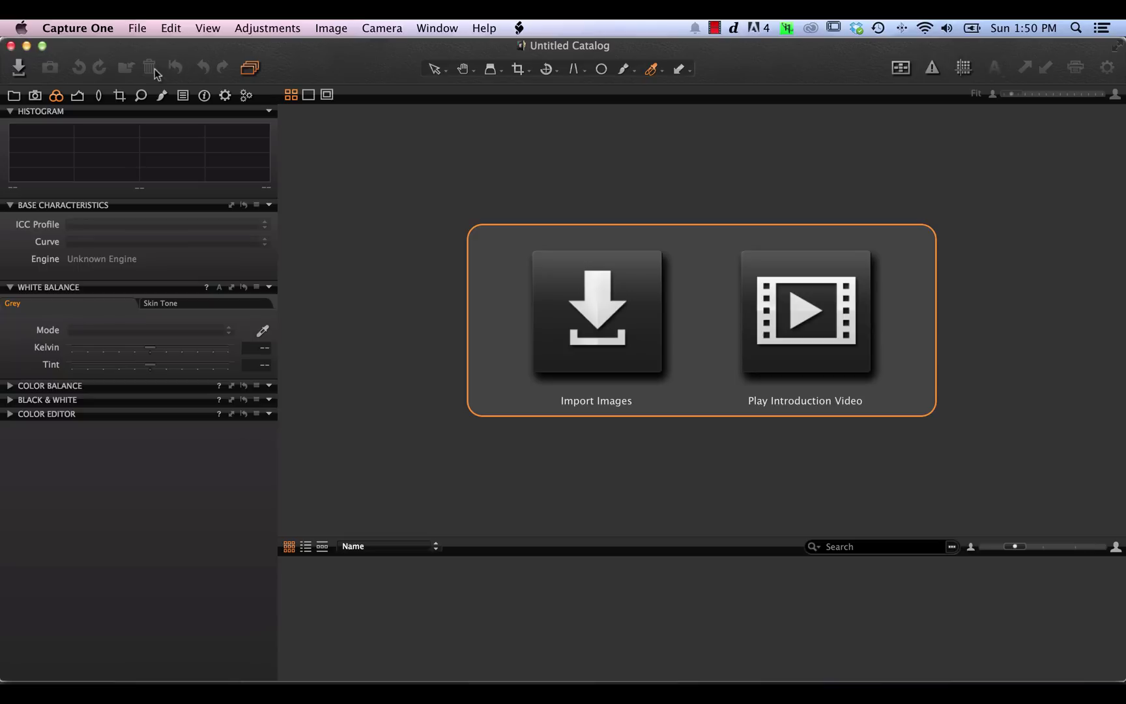
{"action": "left_click", "coordinate": [83, 97]}
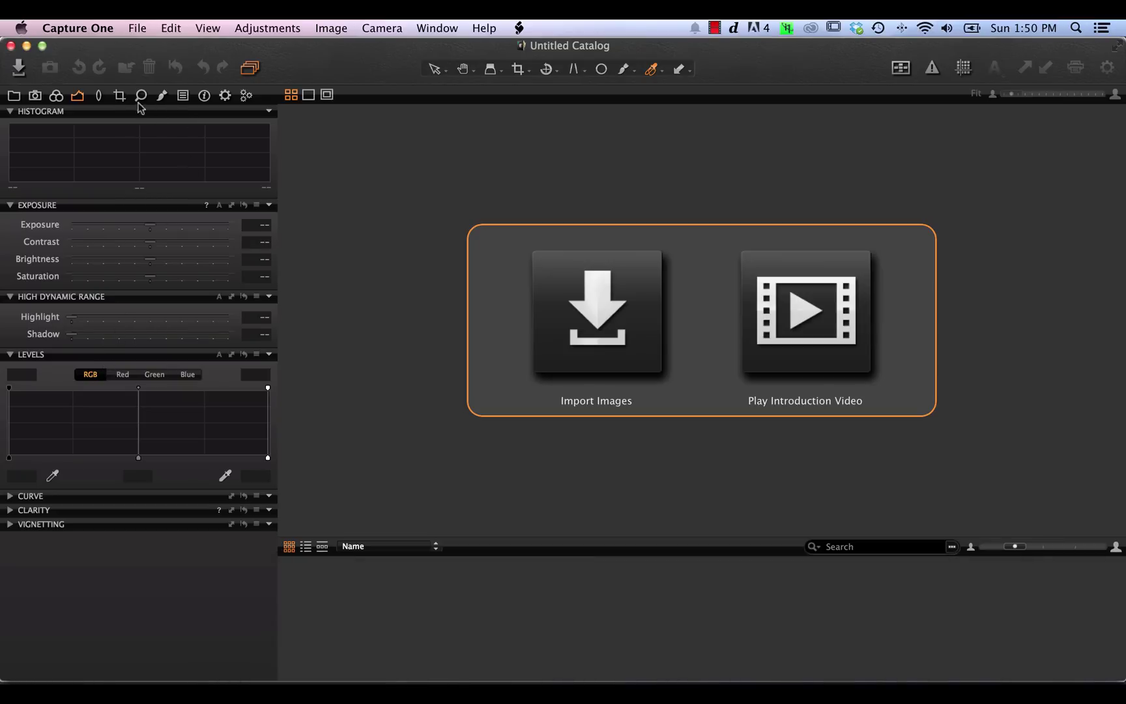
- Examine the Lens, Composition, Details, Local Adjustments, Metadata and Adjustments tool tabs in turn
{"action": "left_click", "coordinate": [99, 98]}
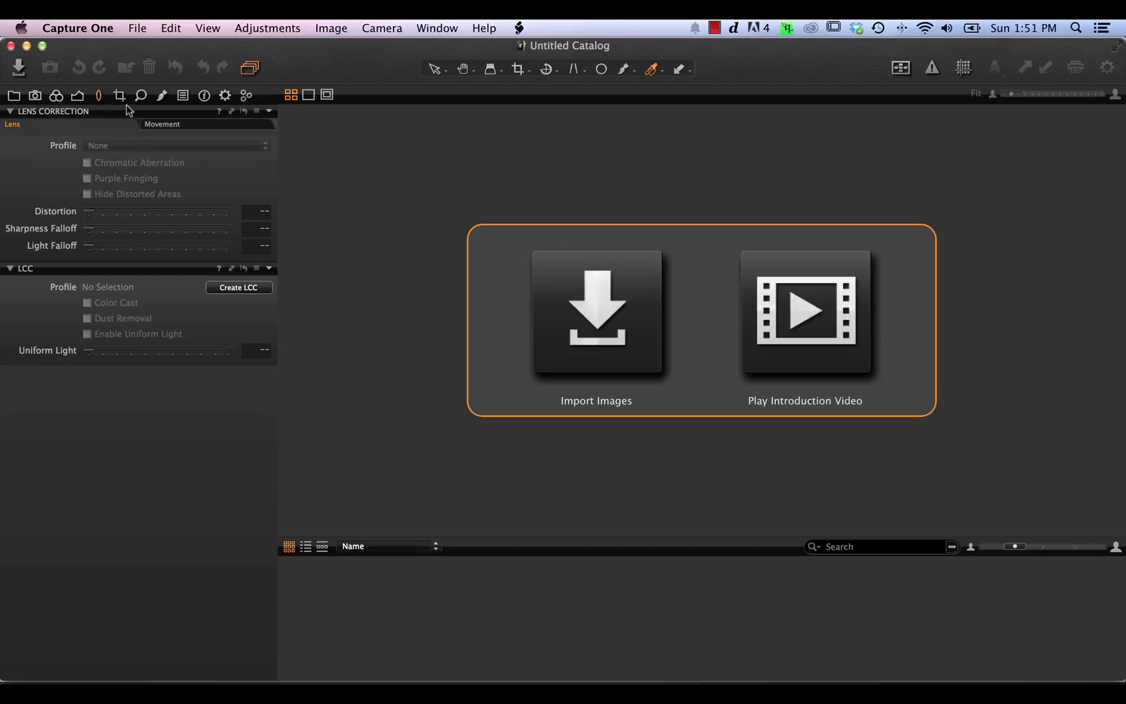
{"action": "left_click", "coordinate": [120, 99]}
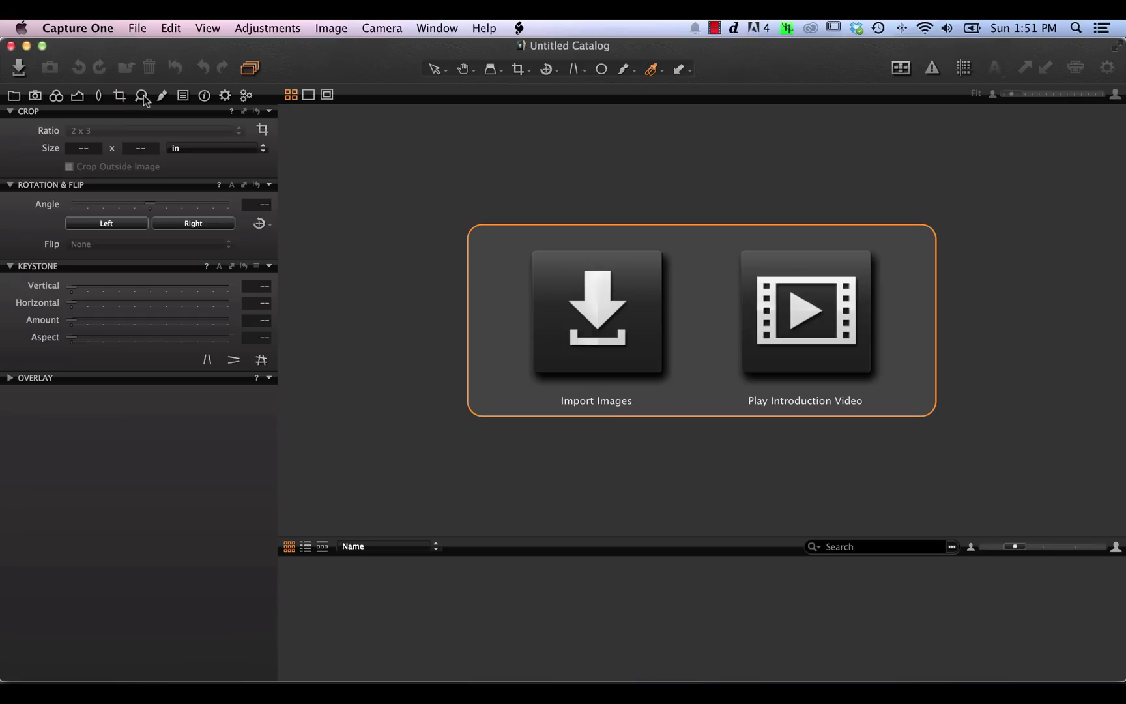
{"action": "left_click", "coordinate": [142, 96]}
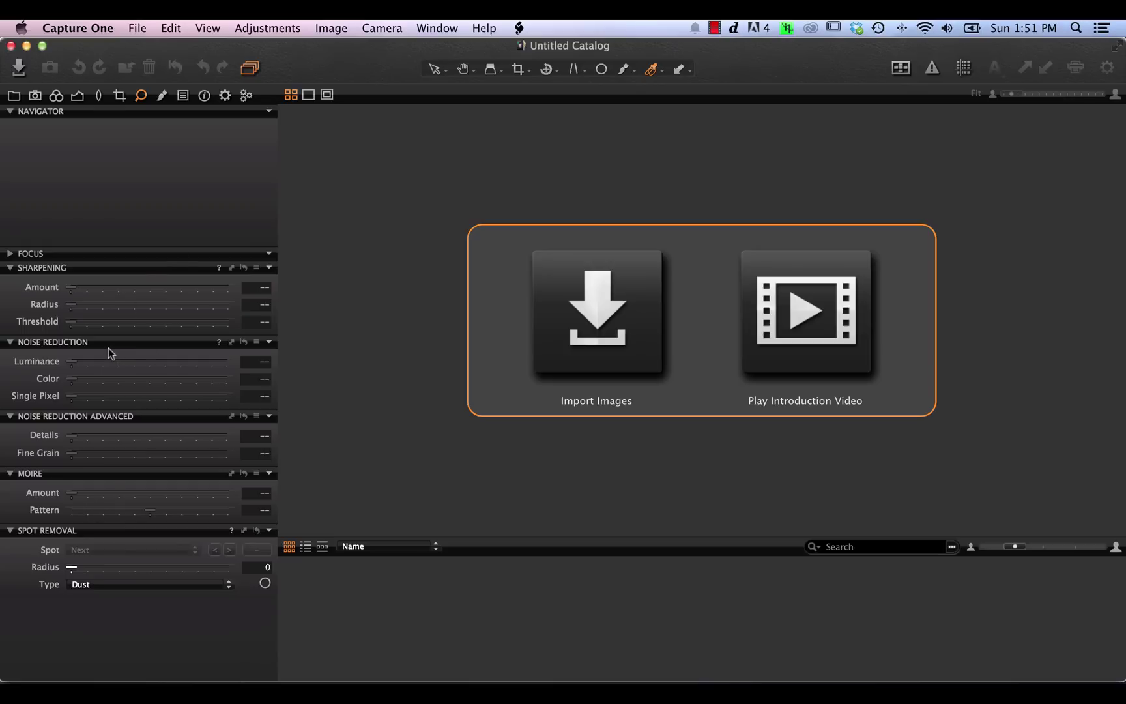
{"action": "left_click", "coordinate": [162, 97]}
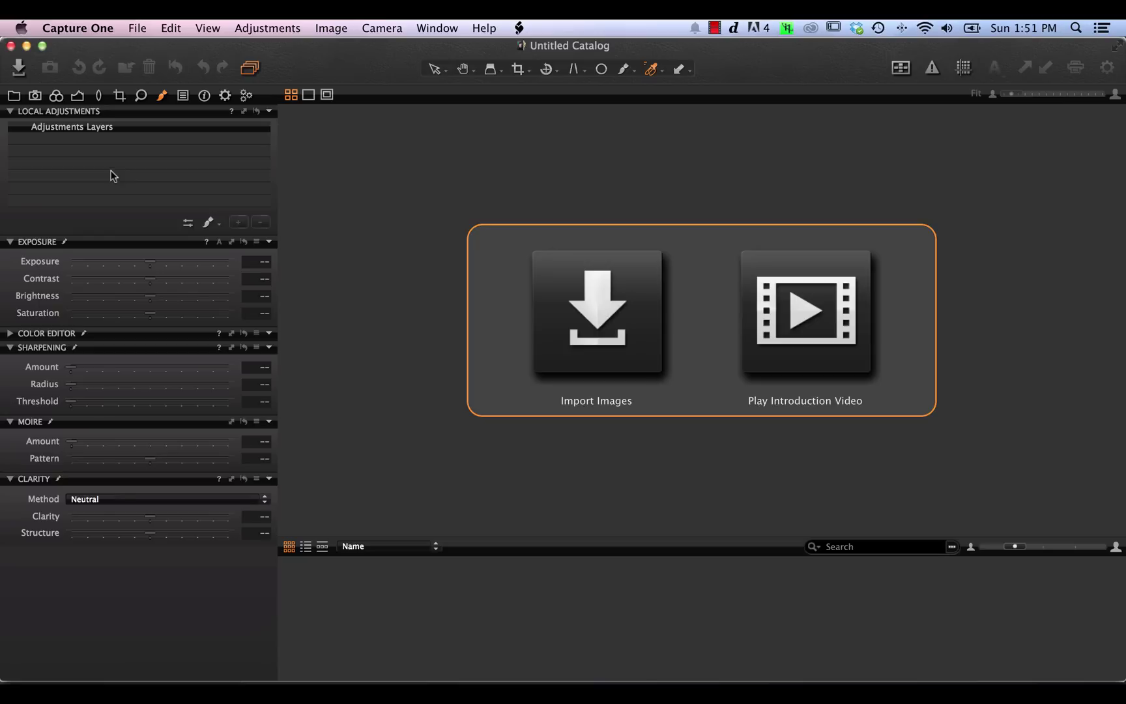
{"action": "left_click", "coordinate": [196, 100]}
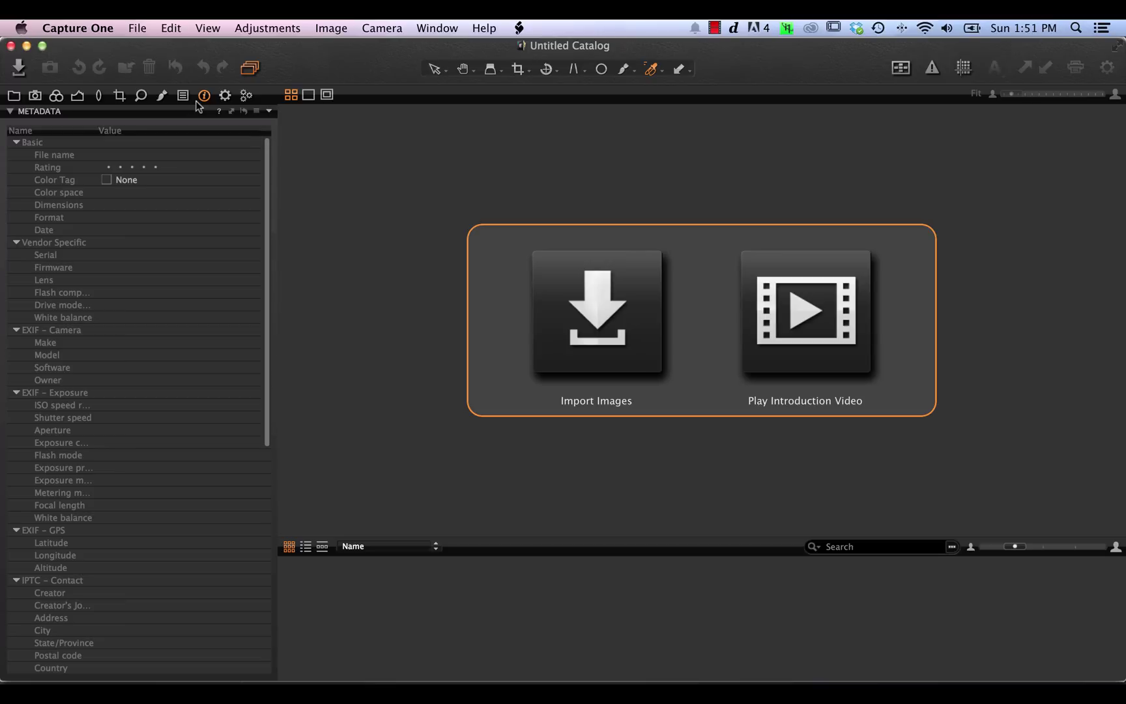
{"action": "left_click", "coordinate": [183, 96]}
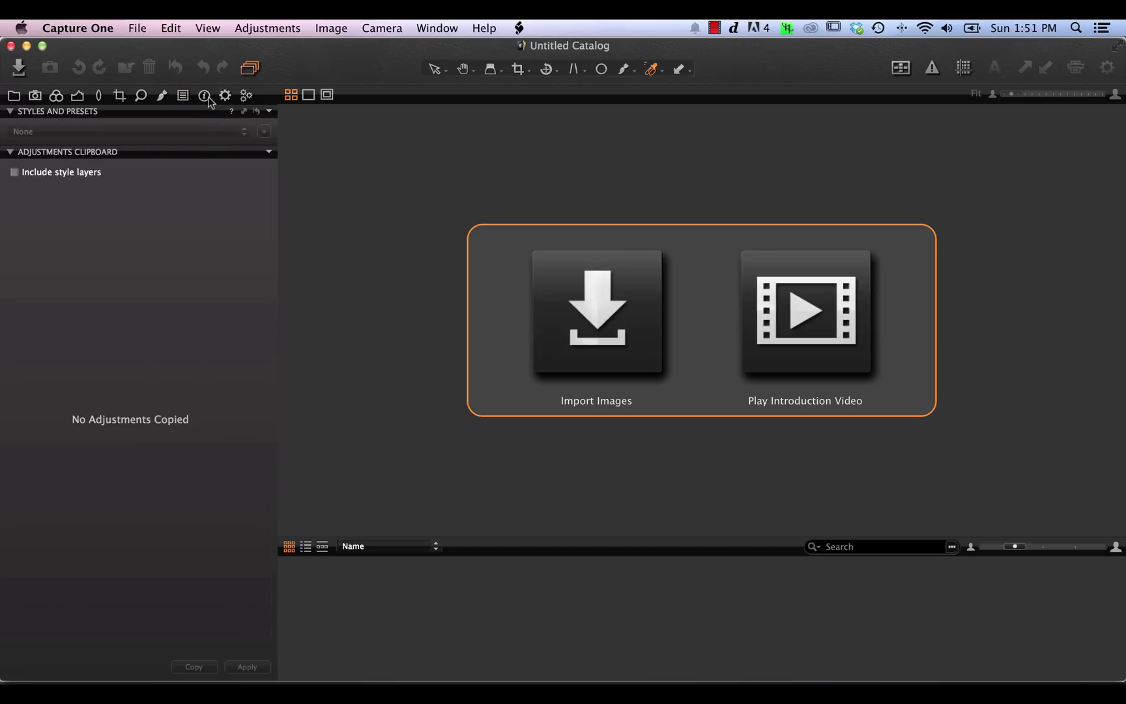
- Examine the tools in the Metadata, Output and Batch tool tabs in turn
{"action": "left_click", "coordinate": [207, 100]}
{"action": "left_click", "coordinate": [228, 98]}
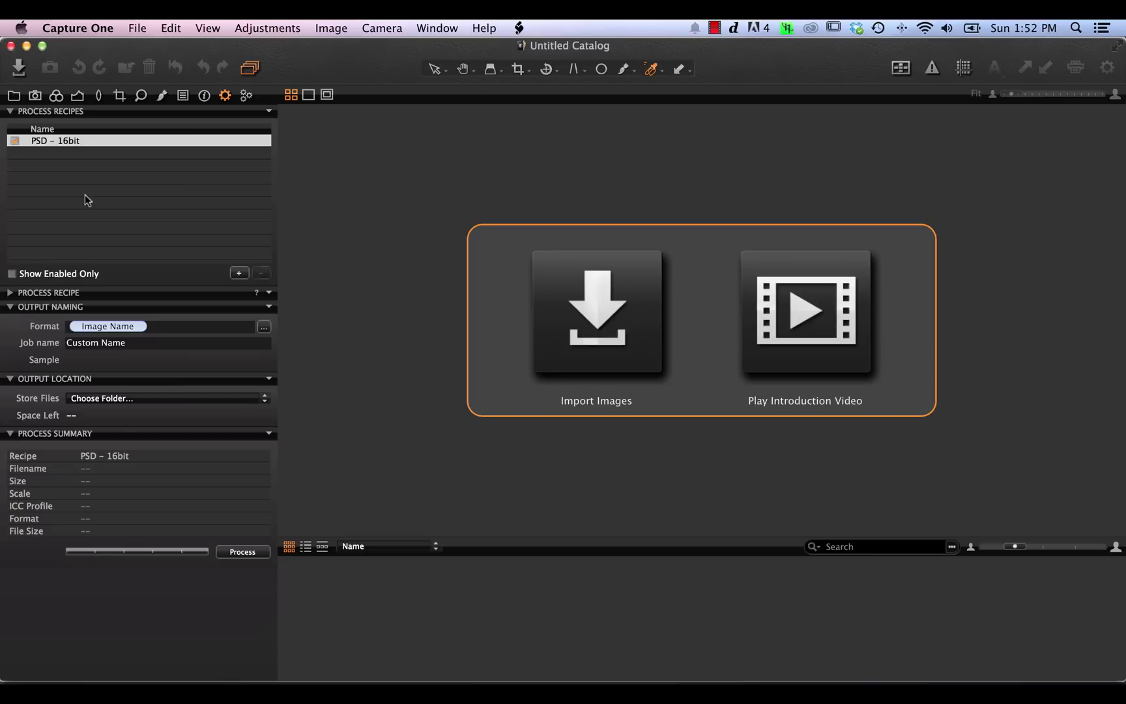
{"action": "left_click", "coordinate": [246, 95]}
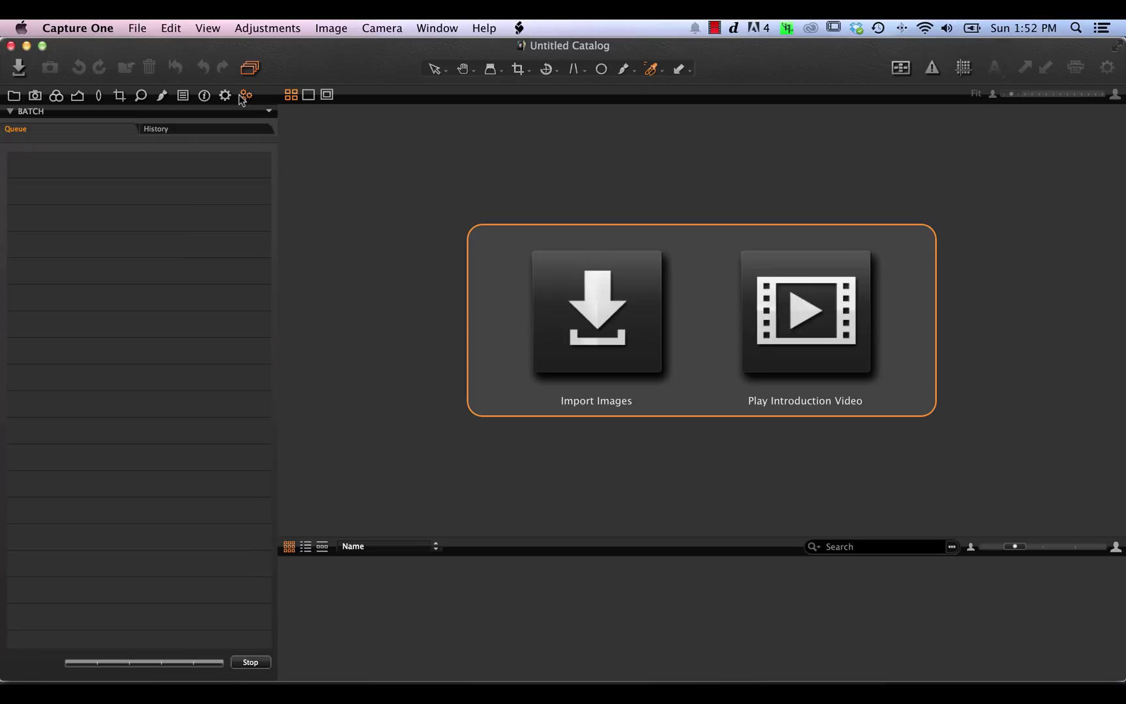
- Examine the tools and tool tabs available for adding to the tool tab strip, without adding any
{"action": "right_click", "coordinate": [265, 97]}
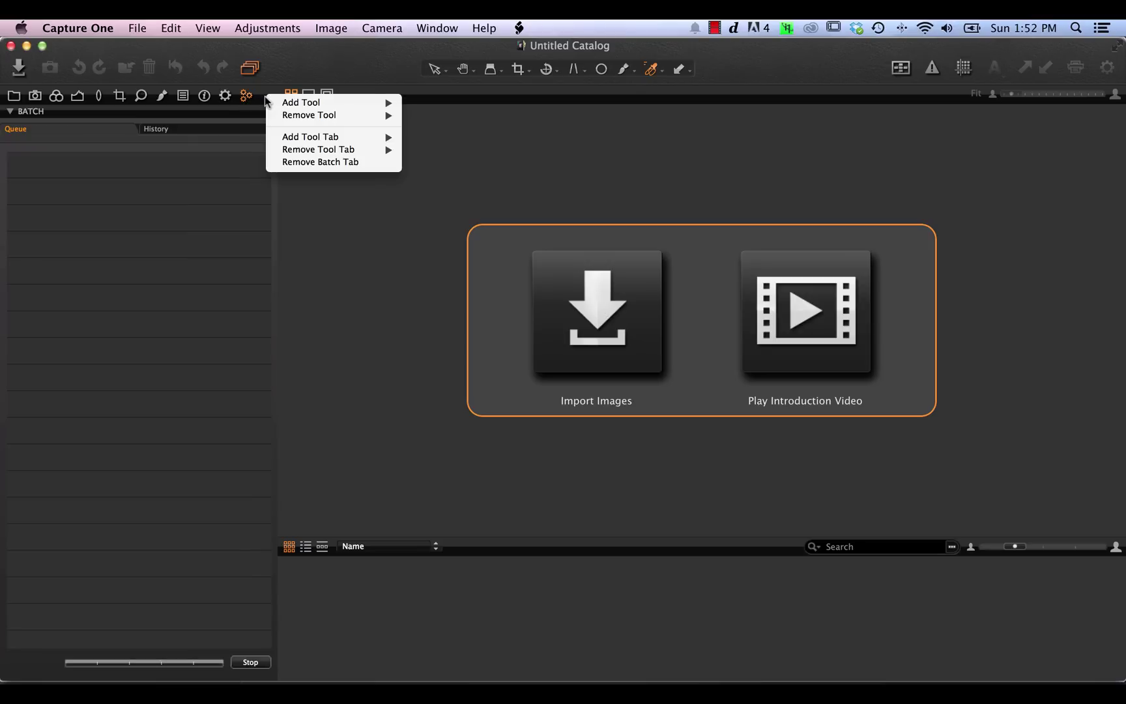
{"action": "mouse_move", "coordinate": [287, 105]}
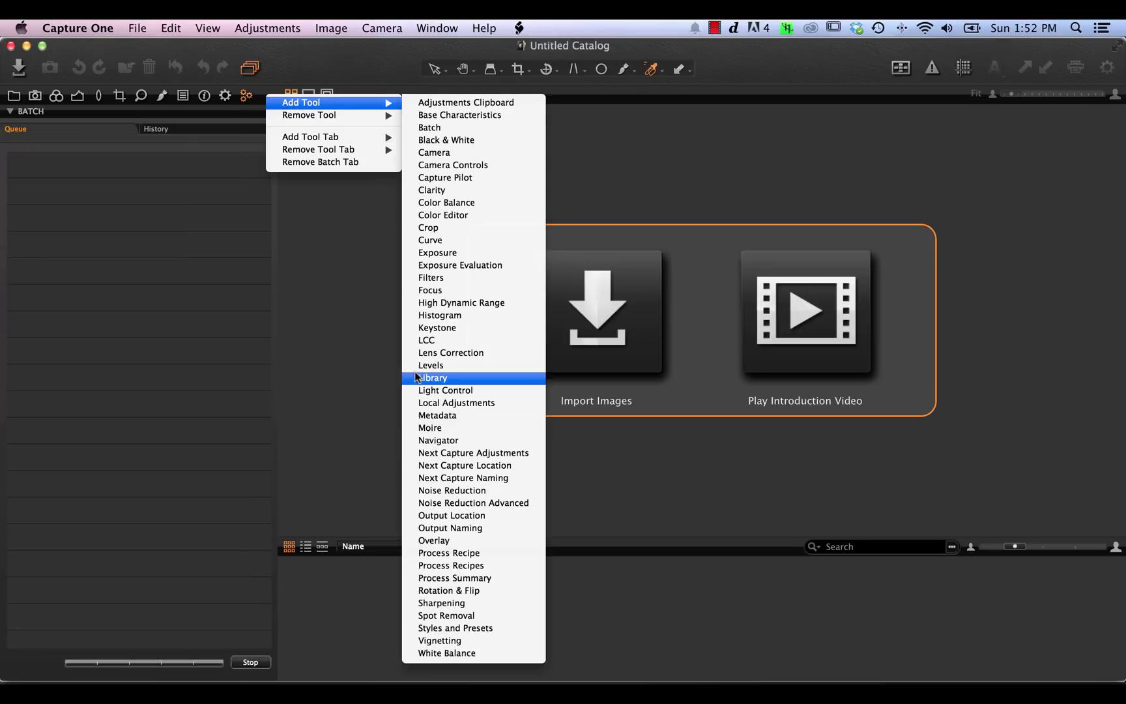
{"action": "mouse_move", "coordinate": [354, 137]}
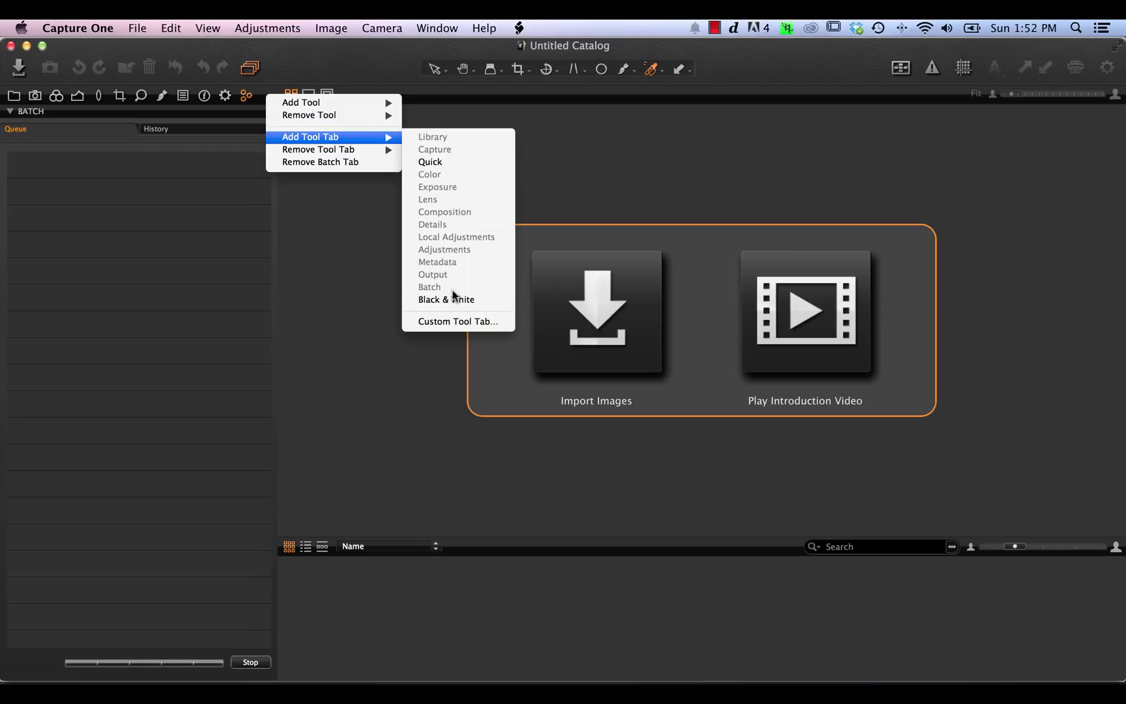
{"action": "left_click", "coordinate": [597, 159]}
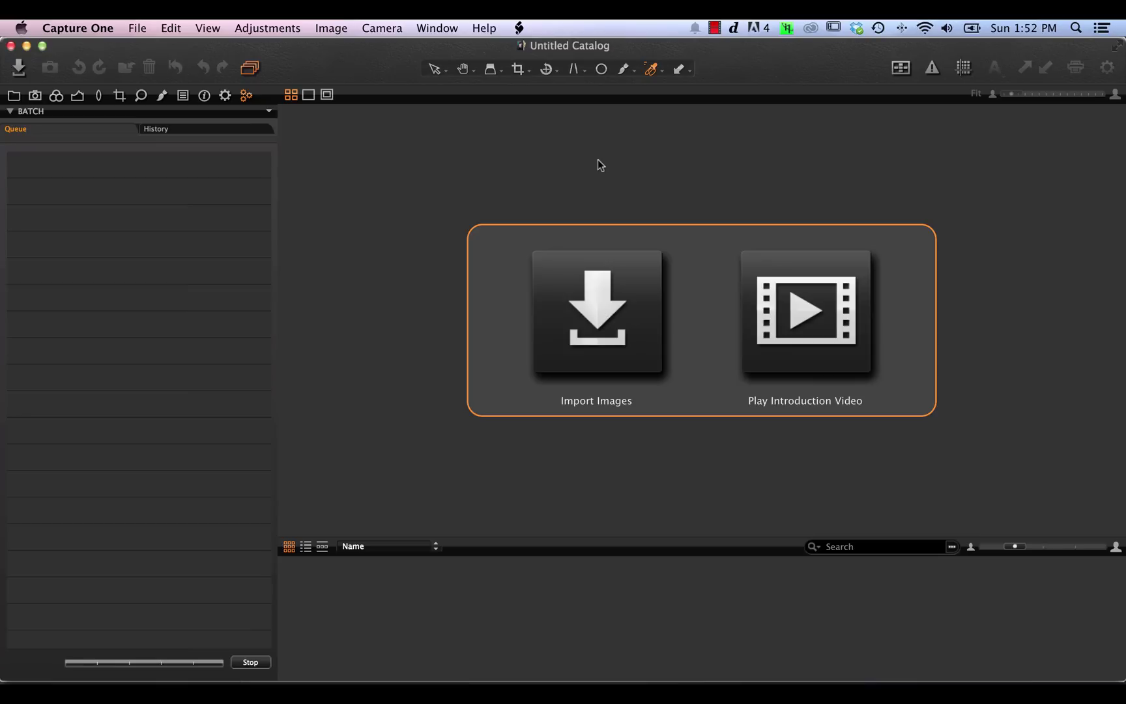
{"action": "right_click", "coordinate": [263, 101]}
{"action": "mouse_move", "coordinate": [344, 141]}
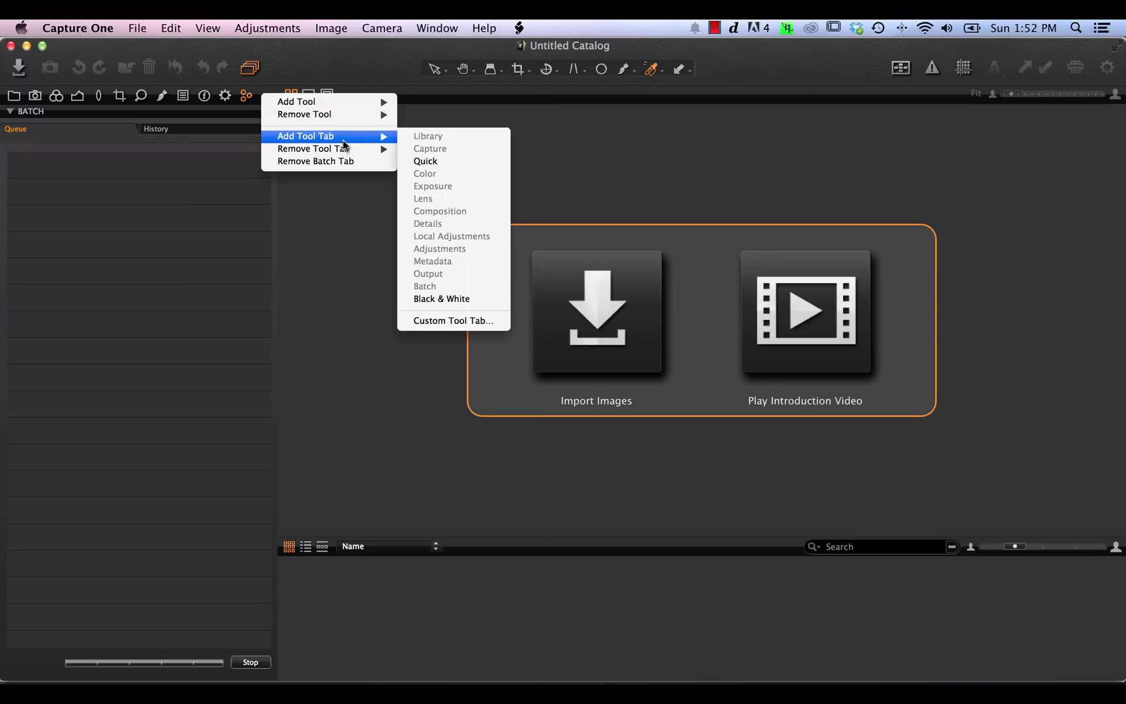
{"action": "left_click", "coordinate": [442, 26]}
- Apply the Simplified - Tethered Capture workspace
{"action": "left_click", "coordinate": [438, 26]}
{"action": "mouse_move", "coordinate": [543, 112]}
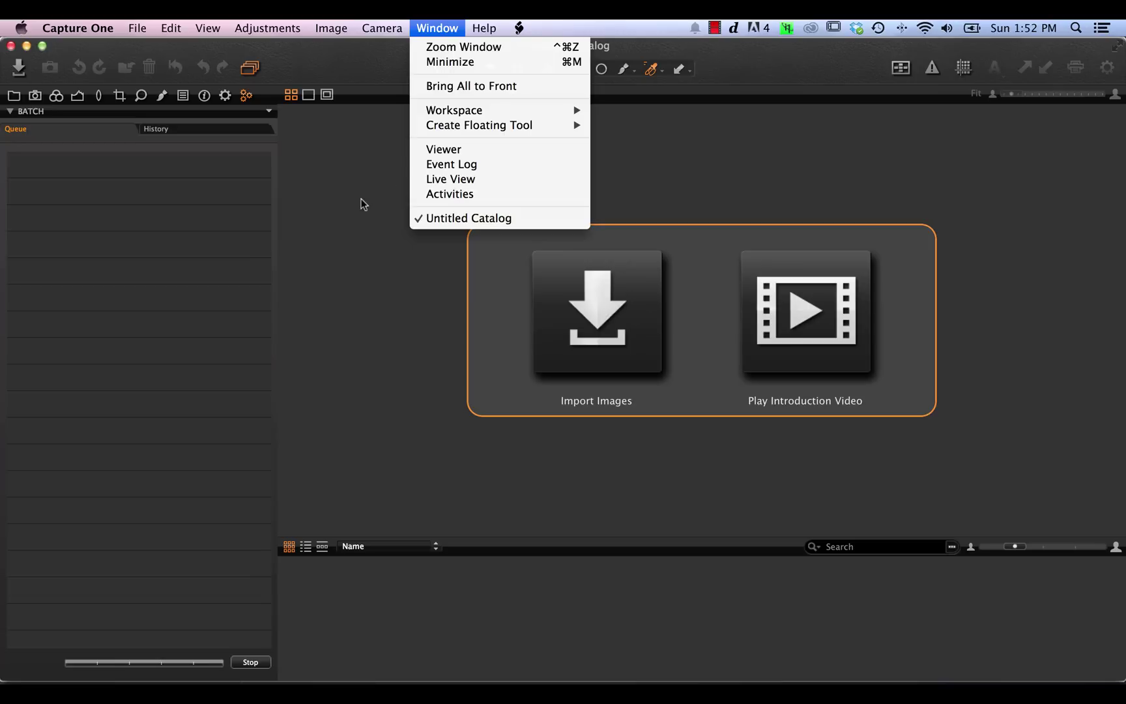
{"action": "left_click", "coordinate": [322, 236]}
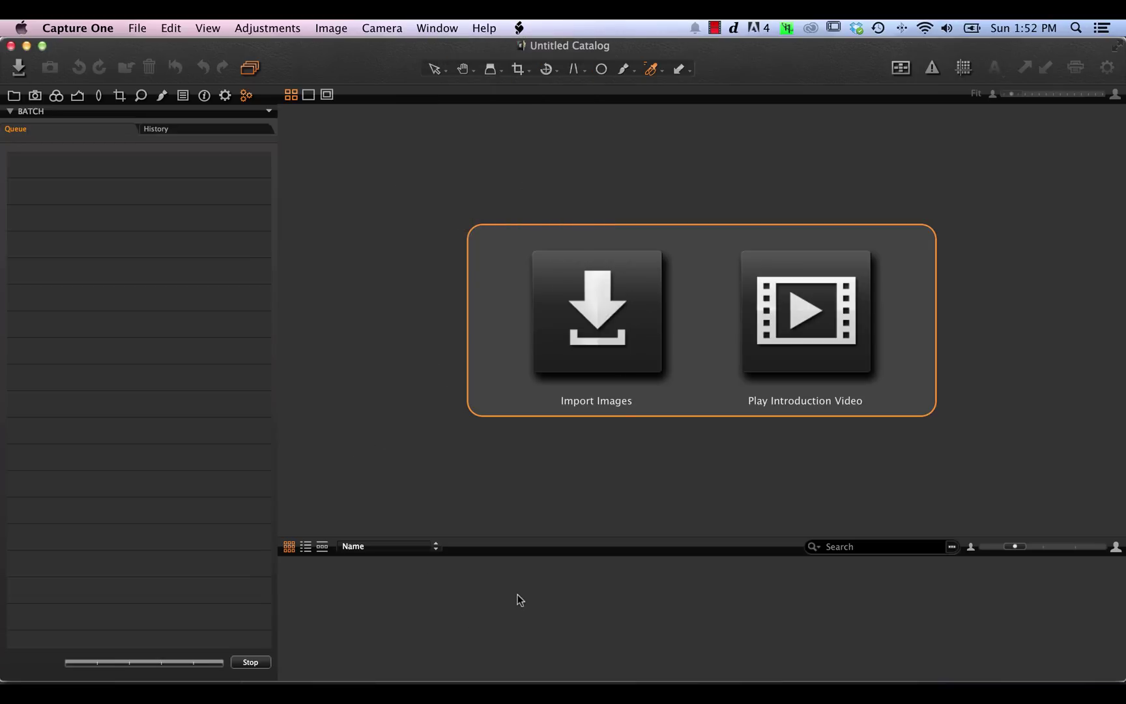
{"action": "left_click", "coordinate": [374, 27]}
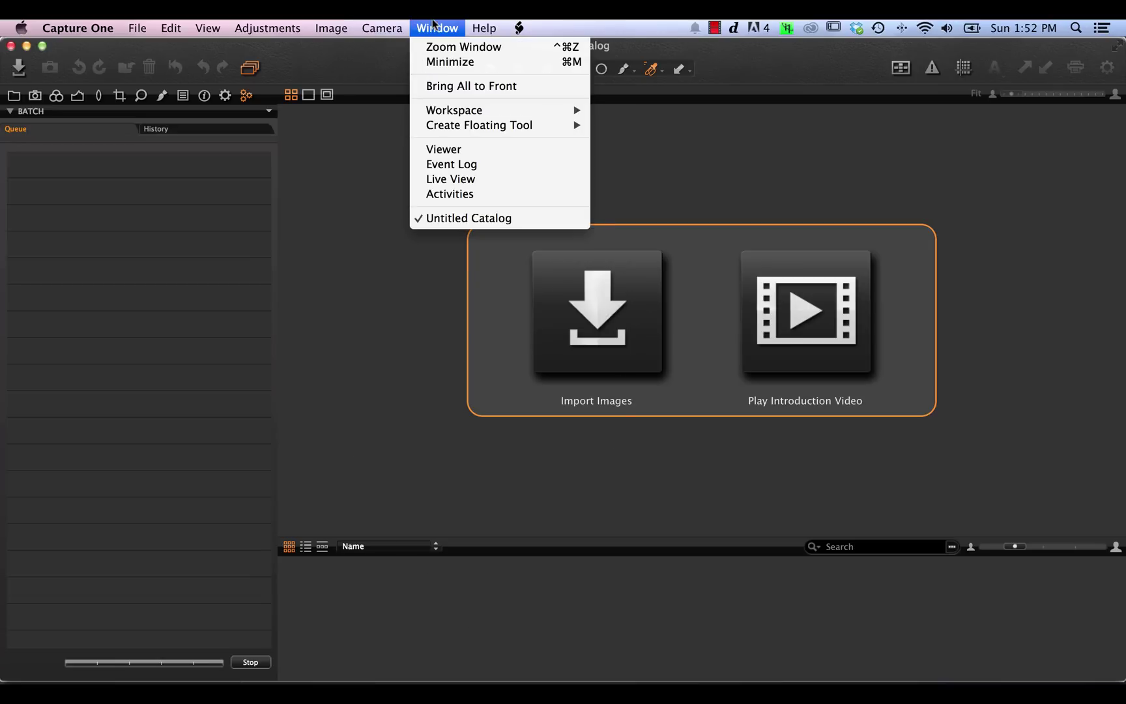
{"action": "mouse_move", "coordinate": [464, 118]}
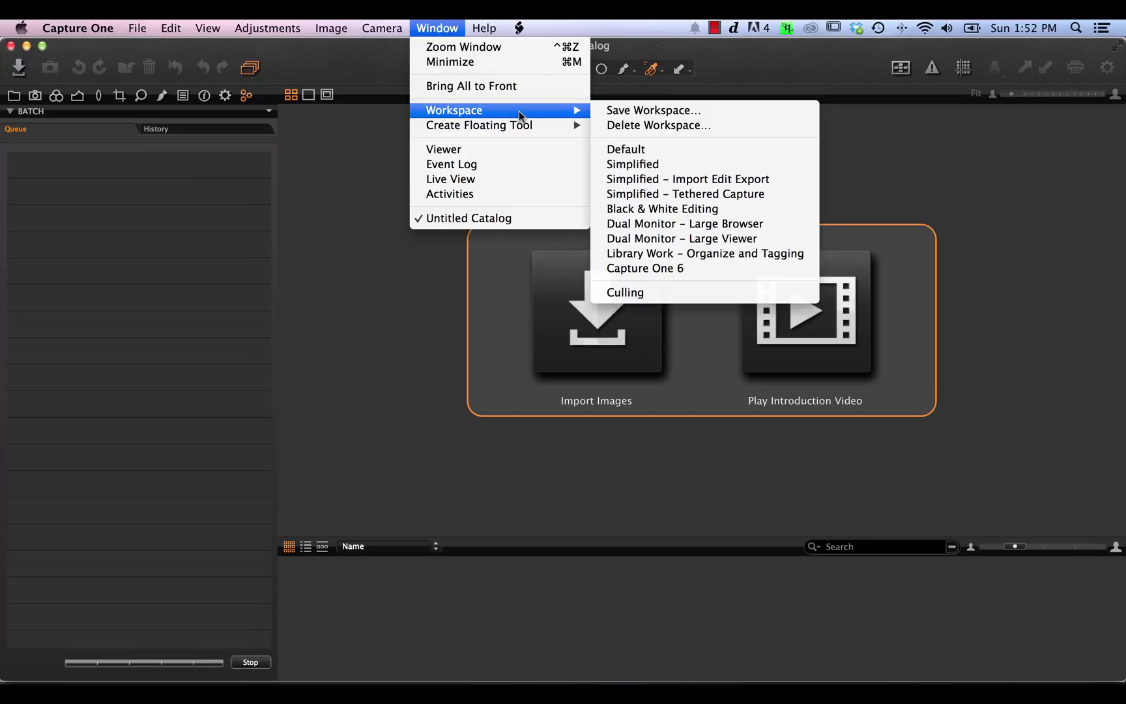
{"action": "left_click", "coordinate": [655, 195]}
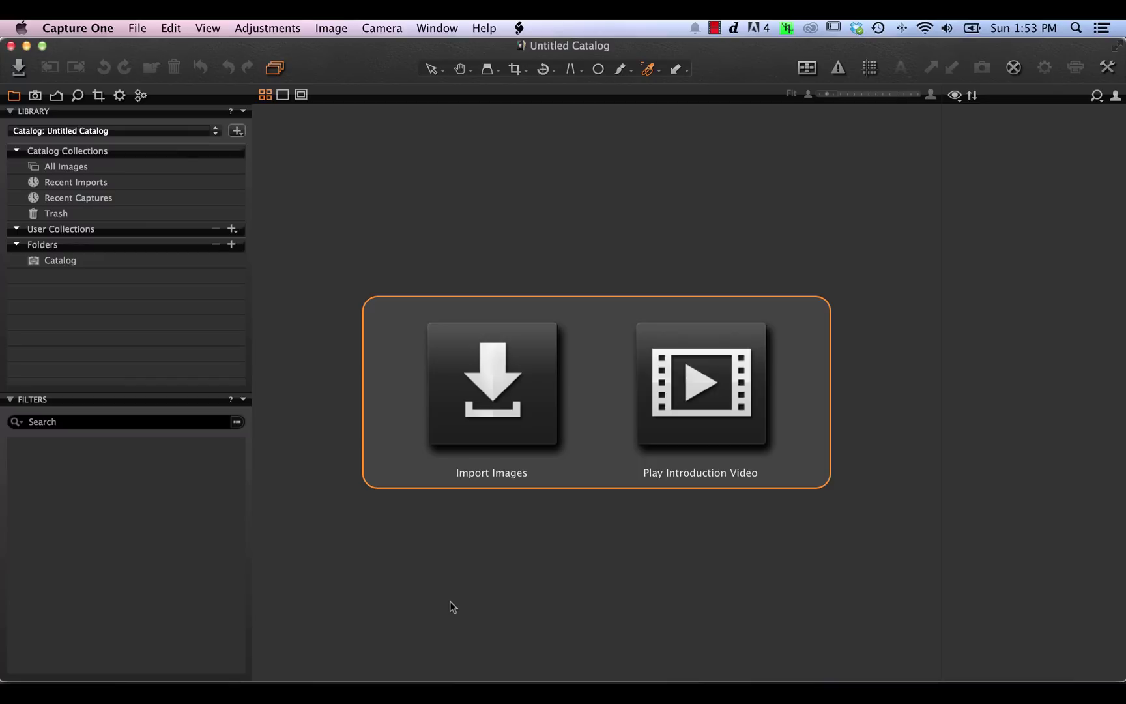
- Restore the full tool layout by applying the Default workspace
{"action": "left_click", "coordinate": [447, 27]}
{"action": "mouse_move", "coordinate": [460, 110]}
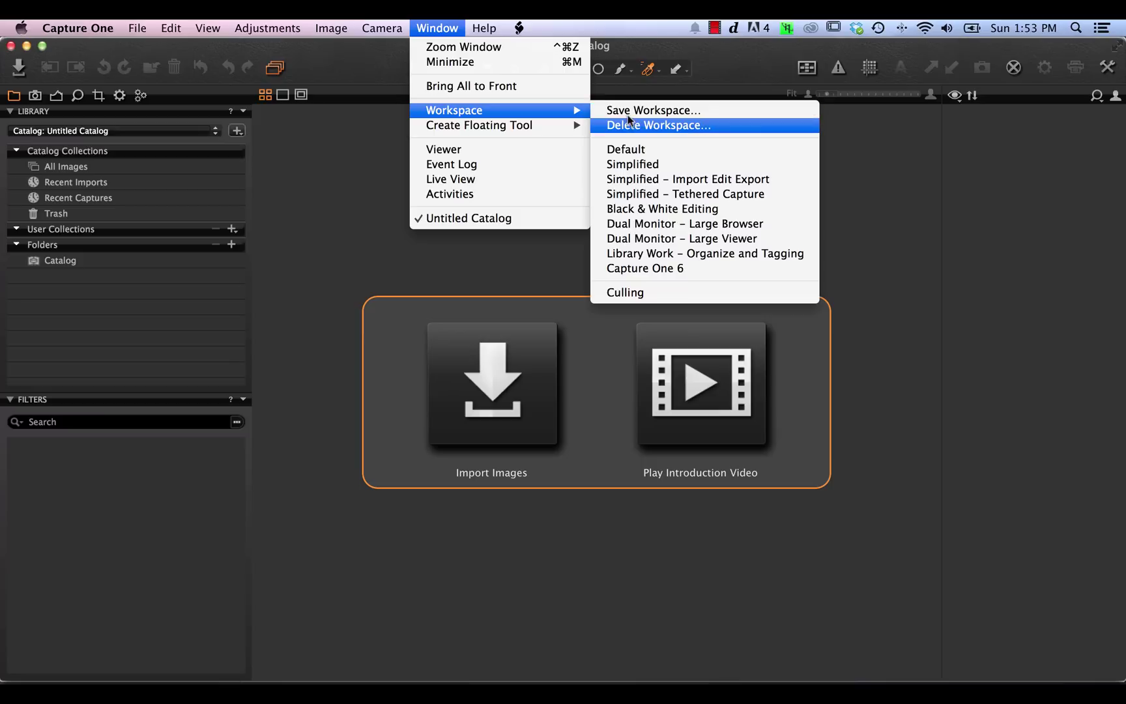
{"action": "left_click", "coordinate": [643, 148]}
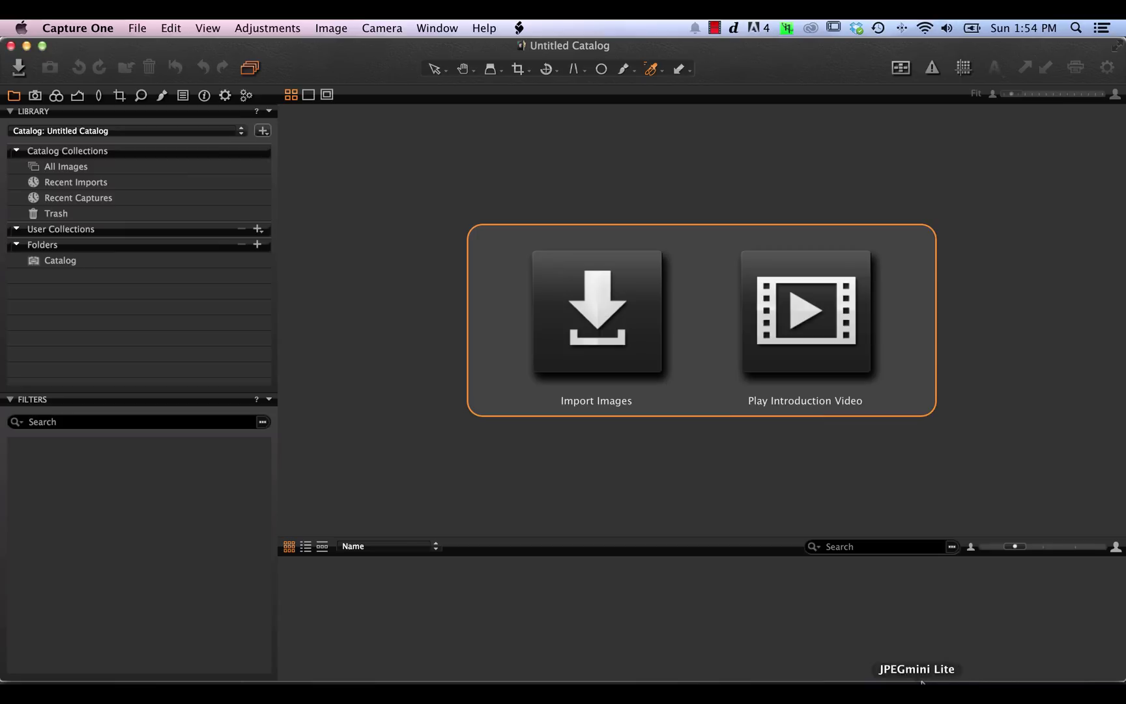
- Switch to Finder to examine the session folder's contents, and return to Capture One
{"action": "key", "text": "ctrl+Up"}
{"action": "left_click", "coordinate": [759, 350]}
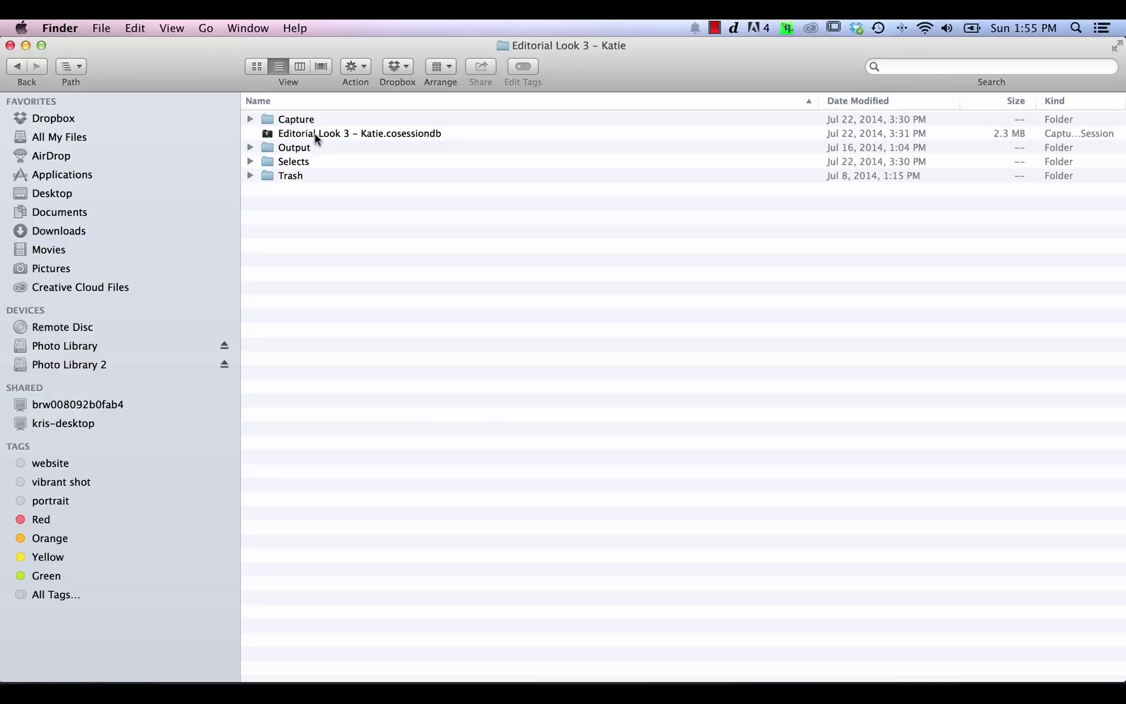
{"action": "left_click", "coordinate": [750, 692]}
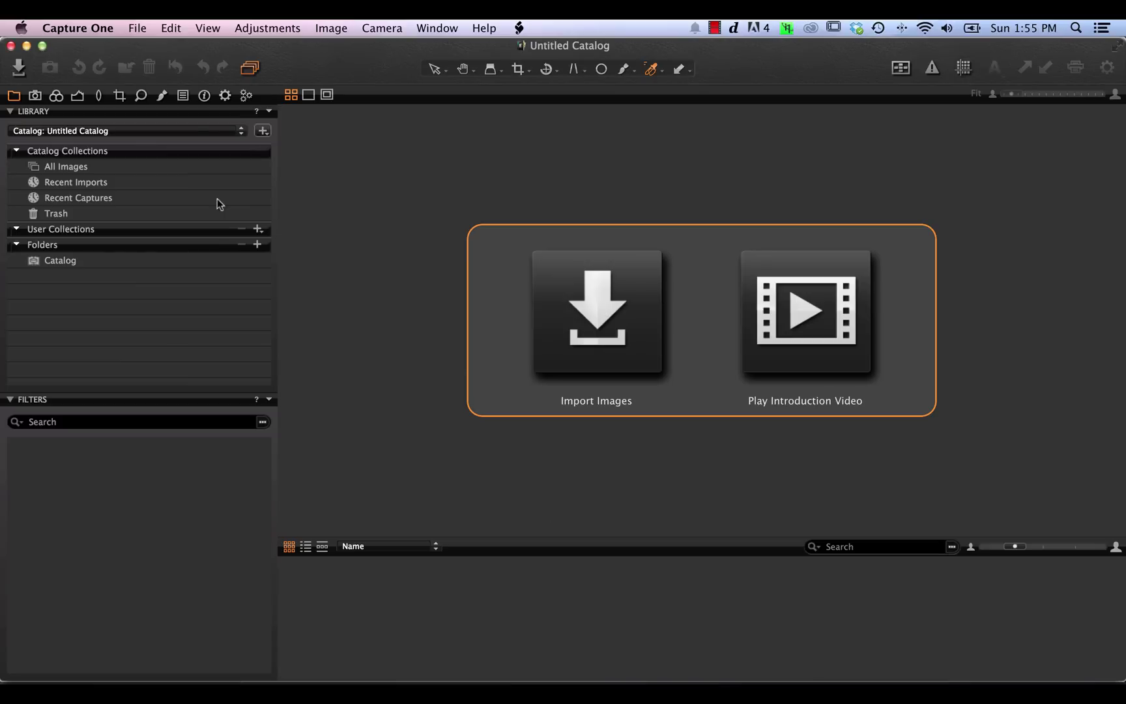
- Create a new catalog named "Demo - Portrait - Catalog" in the suggested location
{"action": "left_click", "coordinate": [263, 133]}
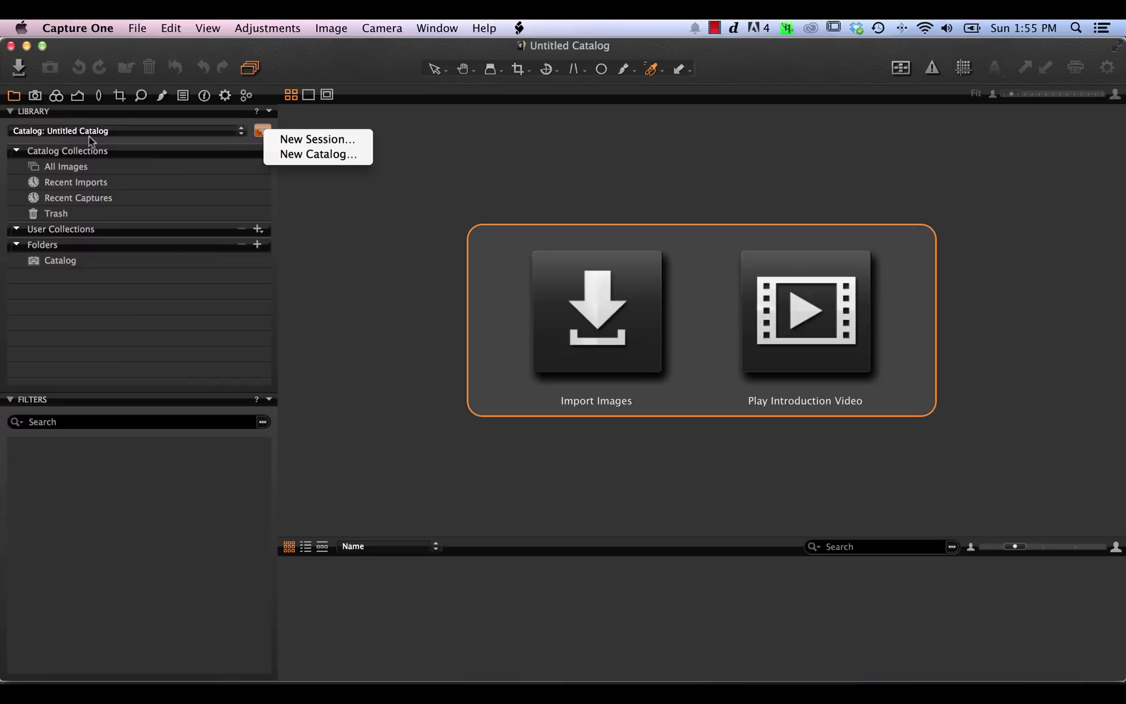
{"action": "left_click", "coordinate": [304, 154]}
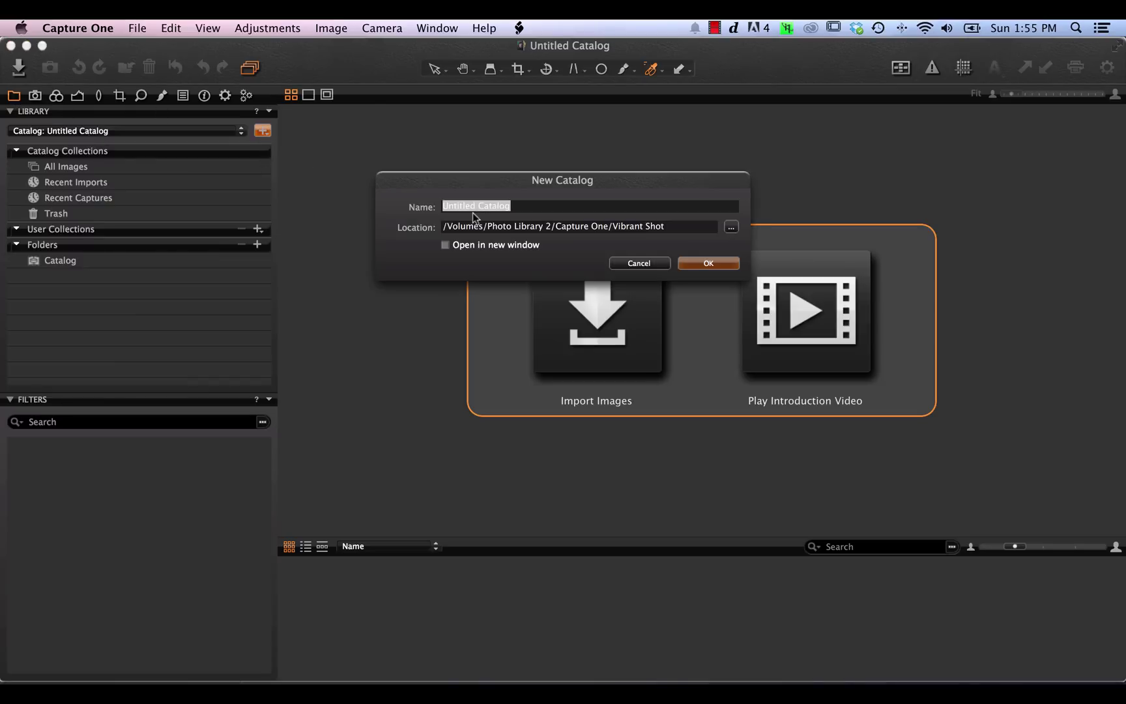
{"action": "type", "text": "Demo - Portrait - Catalog"}
{"action": "left_click", "coordinate": [694, 261]}
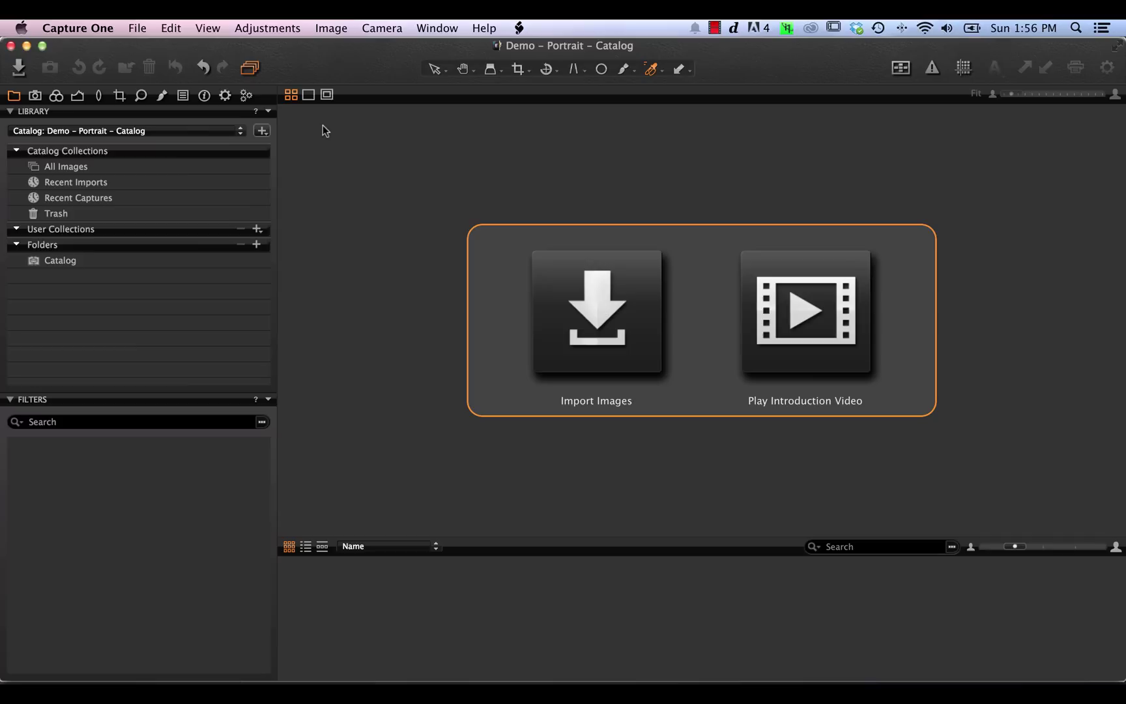
- Start an image import and choose the RGG_EDU-Portraits folder of NEF files as its source
{"action": "left_click", "coordinate": [18, 68]}
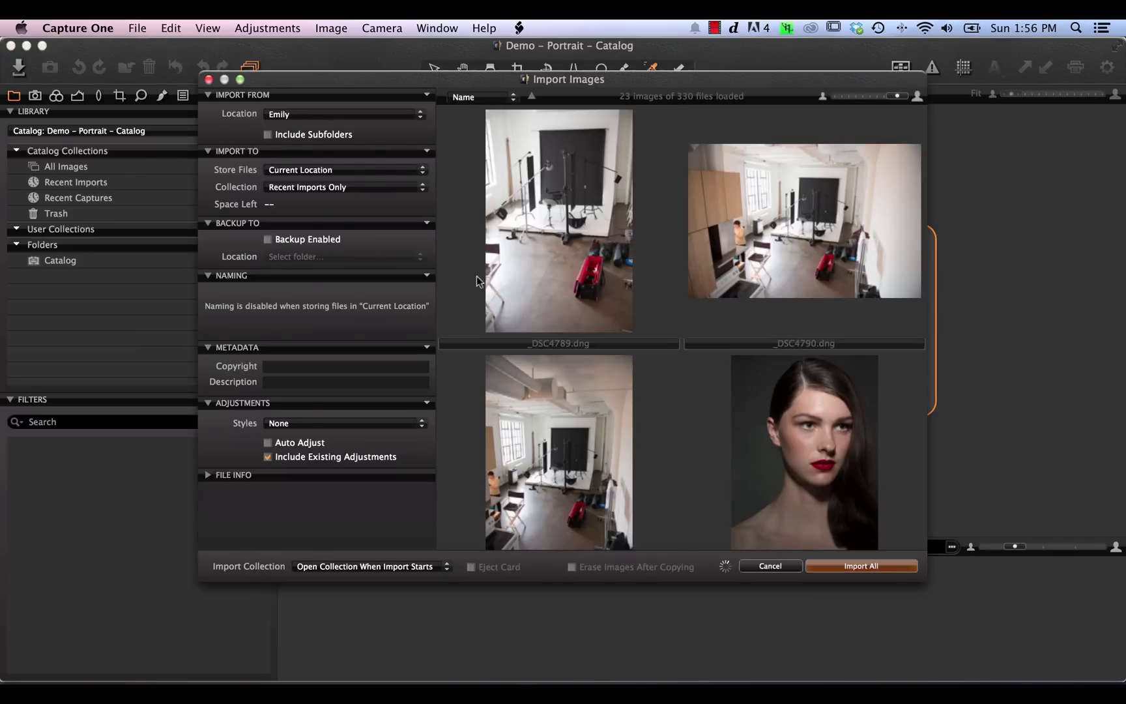
{"action": "left_click", "coordinate": [330, 116]}
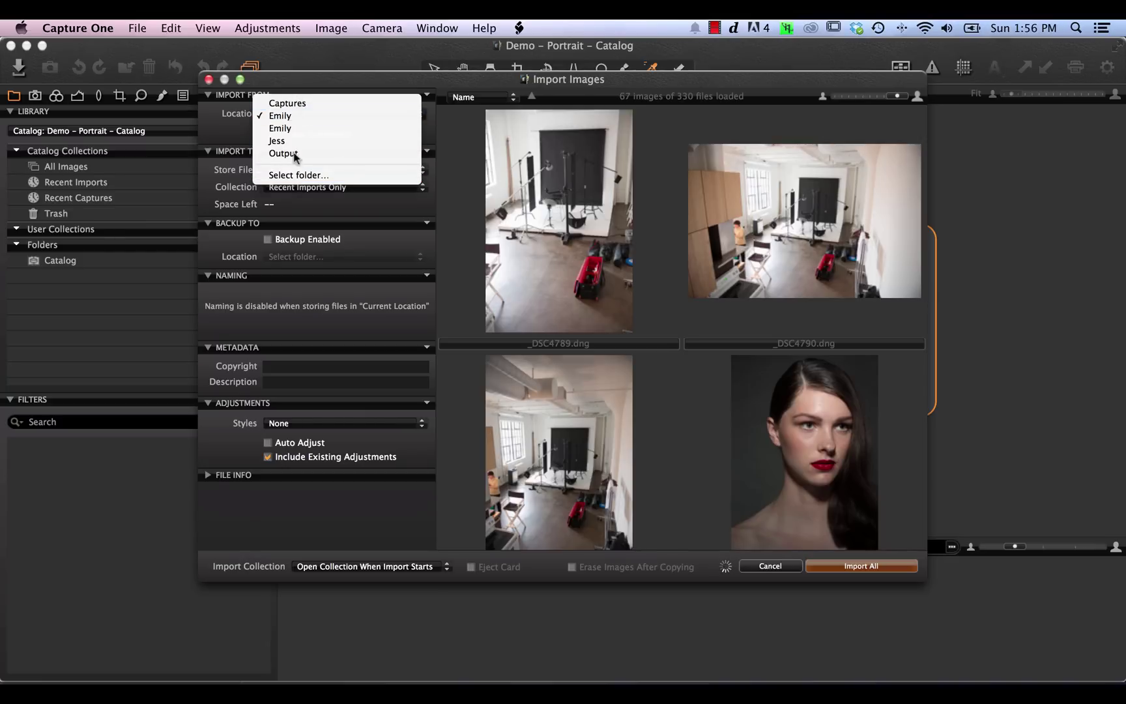
{"action": "left_click", "coordinate": [301, 175]}
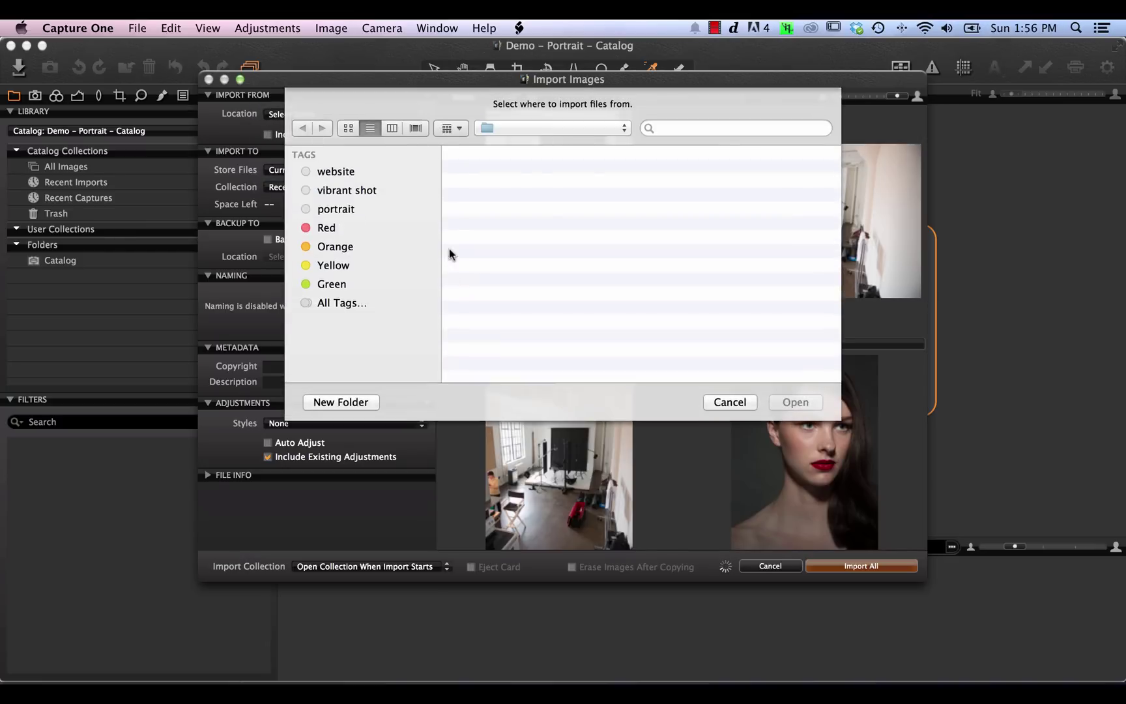
{"action": "double_click", "coordinate": [530, 186]}
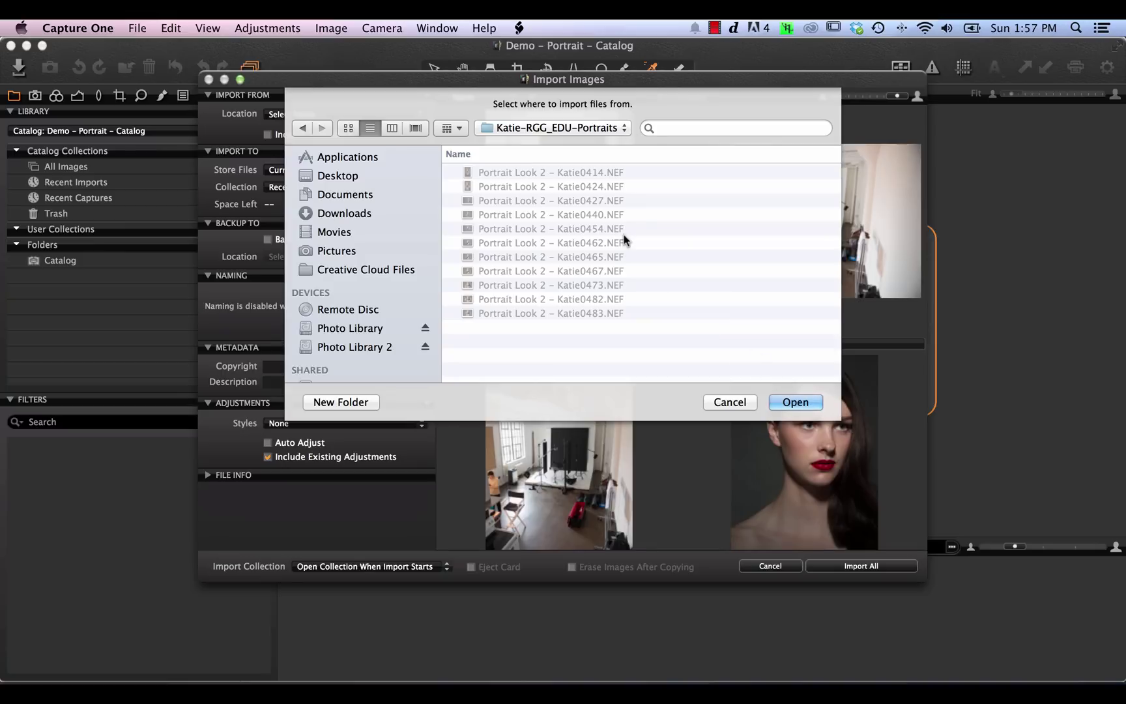
{"action": "left_click", "coordinate": [785, 404]}
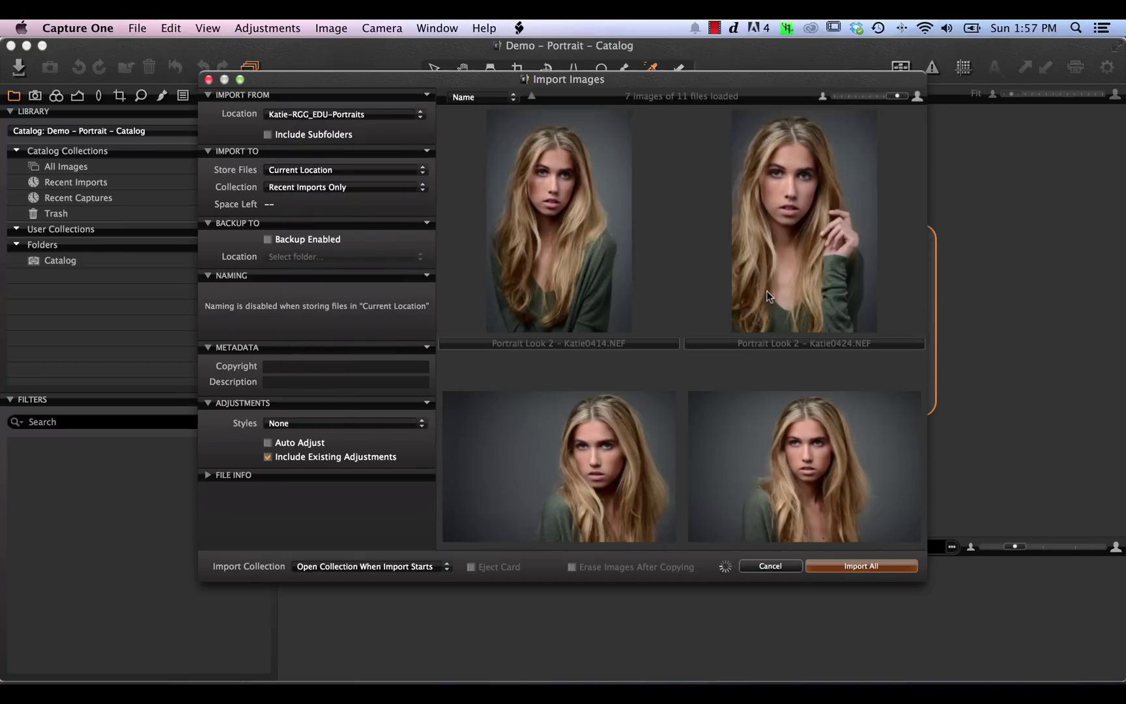
- Select only the three portraits numbered 0467, 0473 and 0482 for import
{"action": "scroll", "coordinate": [766, 291], "scroll_direction": "down", "scroll_amount": 5}
{"action": "scroll", "coordinate": [767, 295], "scroll_direction": "down", "scroll_amount": 10}
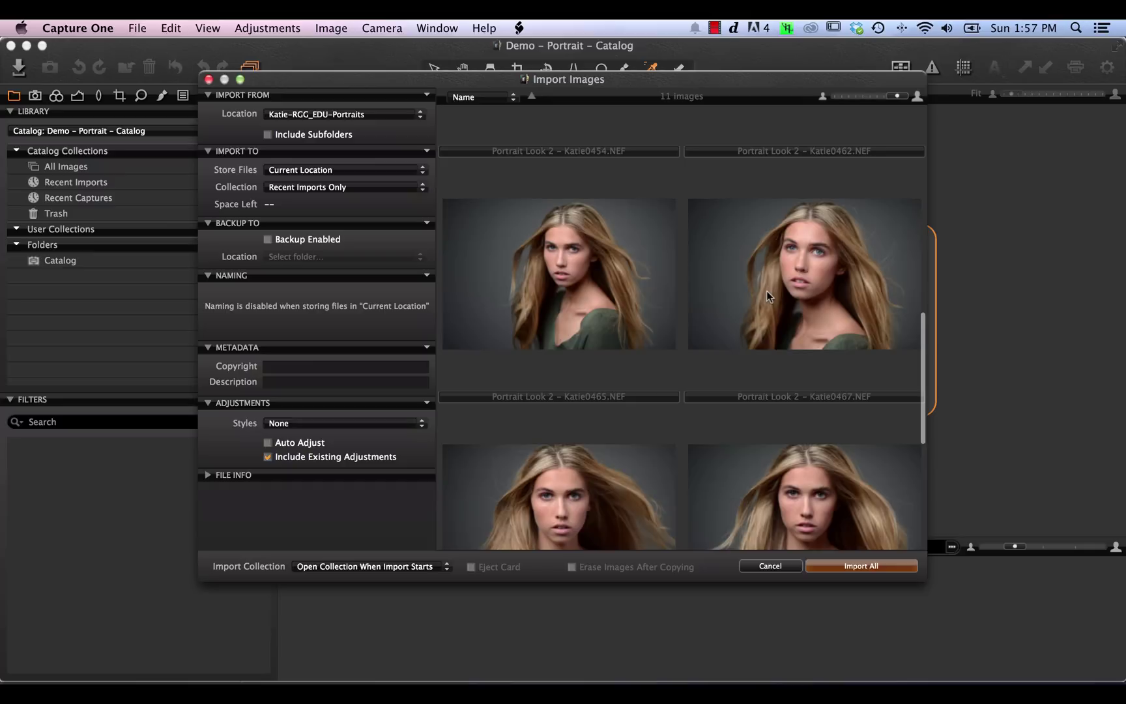
{"action": "scroll", "coordinate": [767, 295], "scroll_direction": "down", "scroll_amount": 3}
{"action": "scroll", "coordinate": [766, 295], "scroll_direction": "up", "scroll_amount": 4}
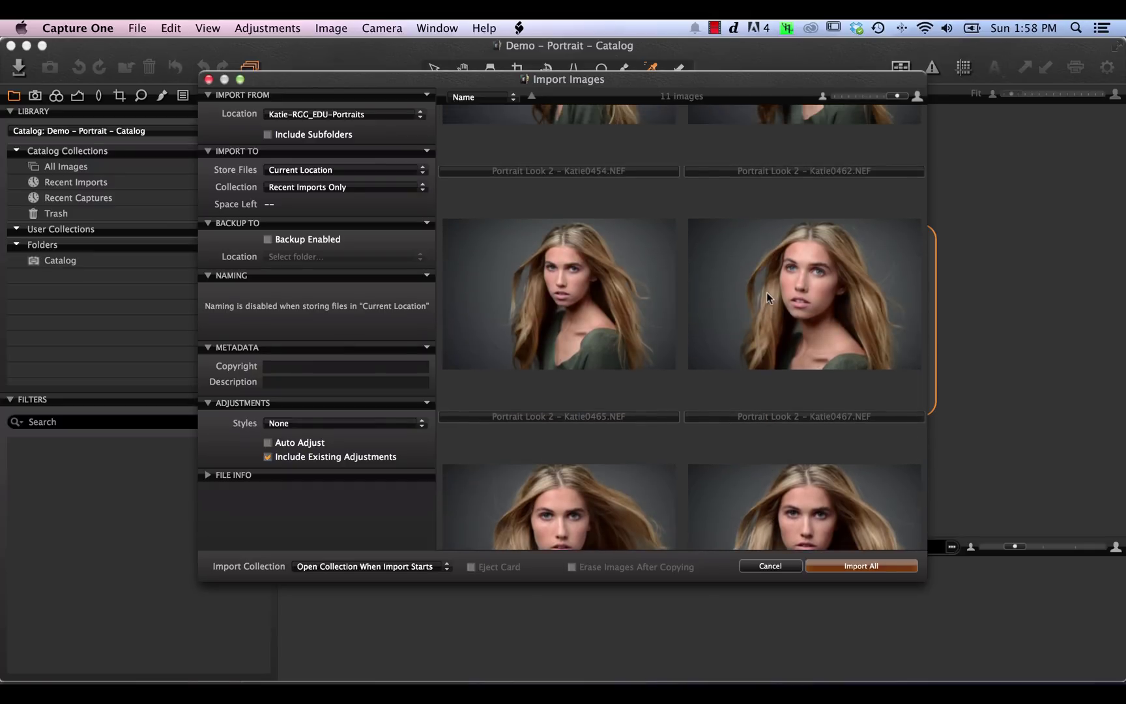
{"action": "left_click", "coordinate": [767, 294]}
{"action": "left_click", "coordinate": [590, 497], "text": "super"}
{"action": "left_click", "coordinate": [836, 509], "text": "super"}
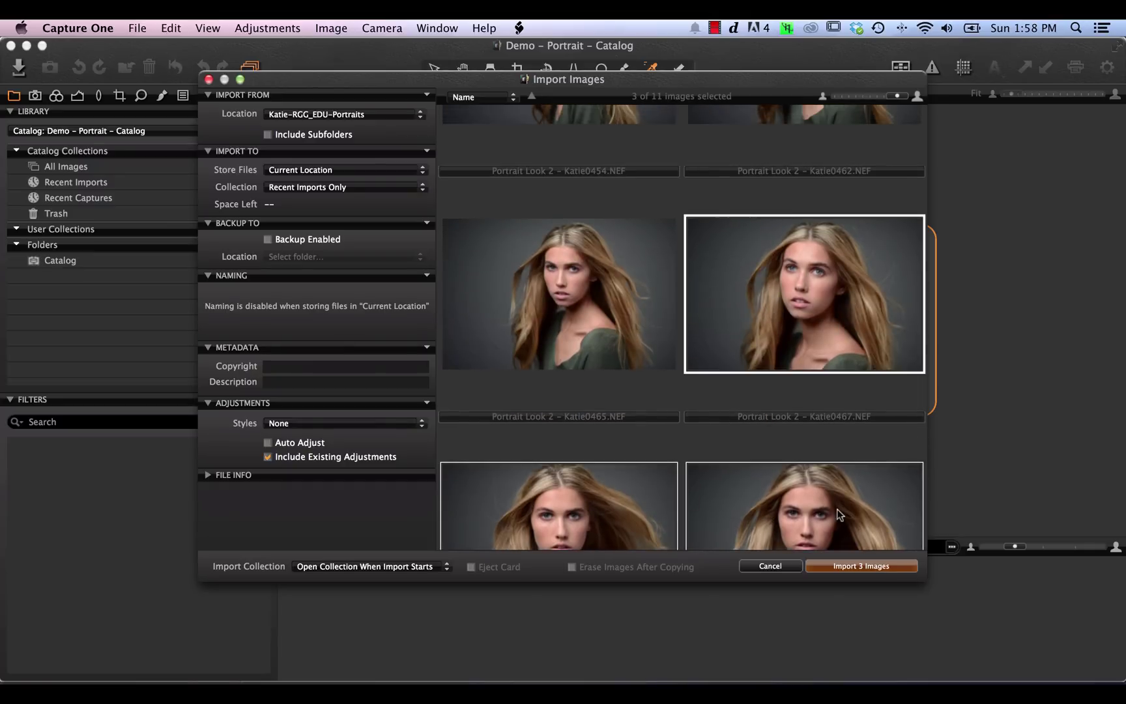
- Select the first portrait alone, and extend the import selection to all 11 images
{"action": "scroll", "coordinate": [796, 320], "scroll_direction": "up", "scroll_amount": 10}
{"action": "left_click", "coordinate": [574, 212]}
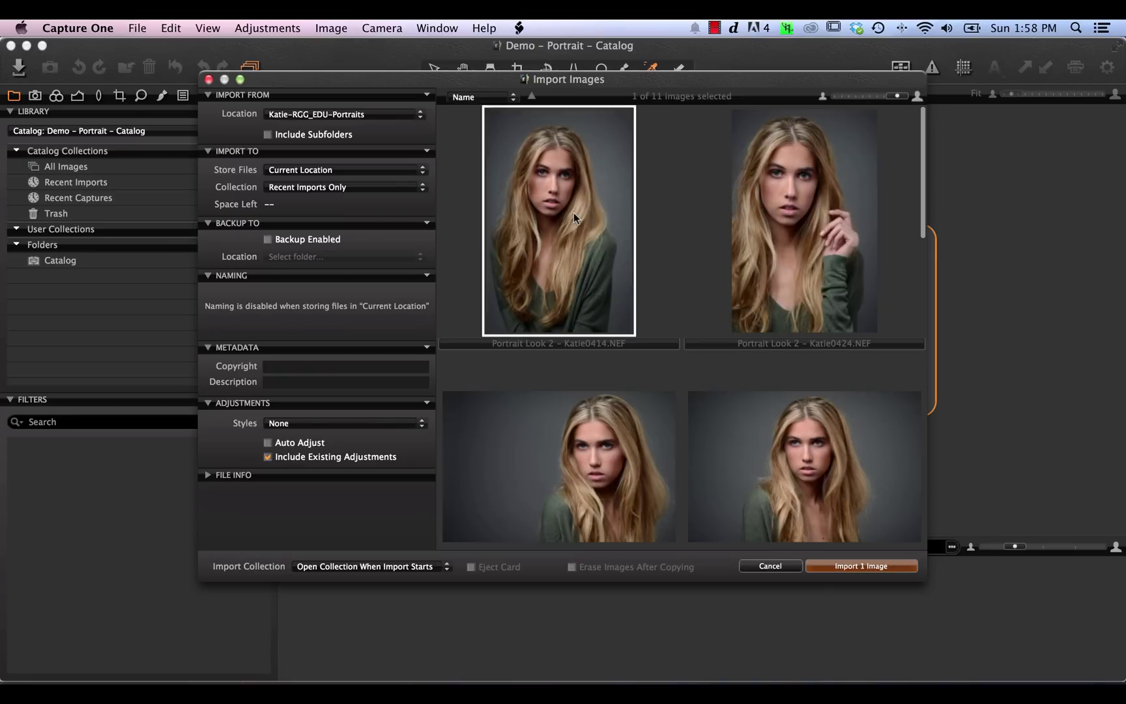
{"action": "scroll", "coordinate": [574, 213], "scroll_direction": "down", "scroll_amount": 3}
{"action": "scroll", "coordinate": [574, 212], "scroll_direction": "down", "scroll_amount": 10}
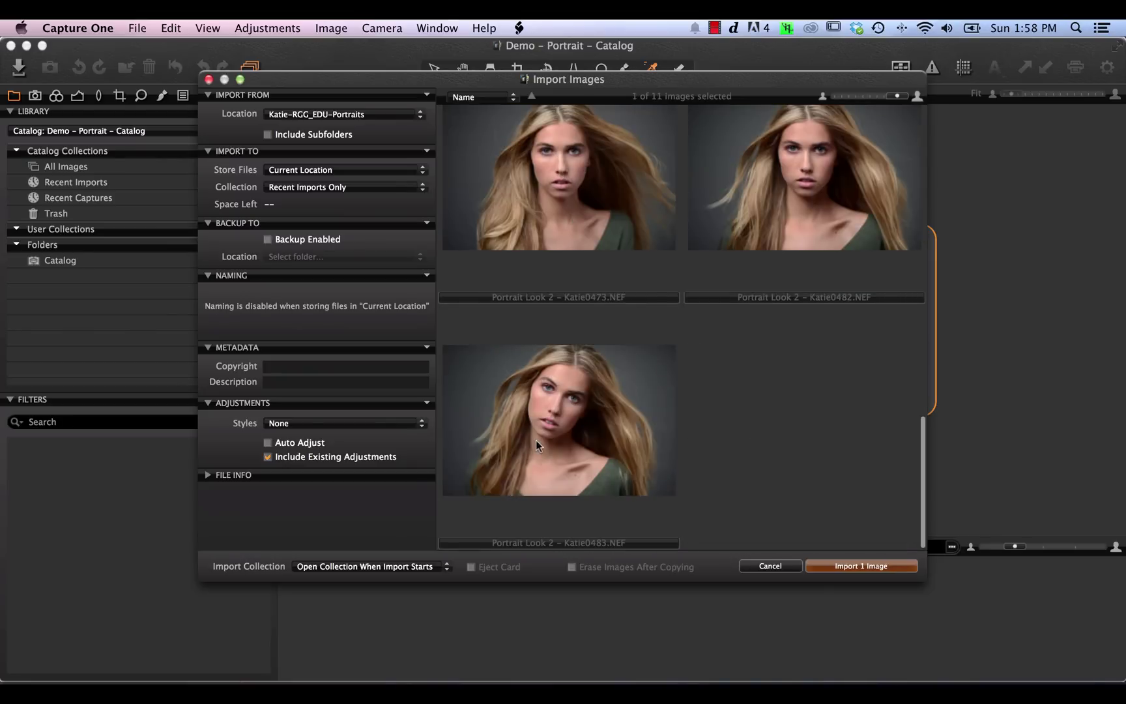
{"action": "key", "text": "super+a"}
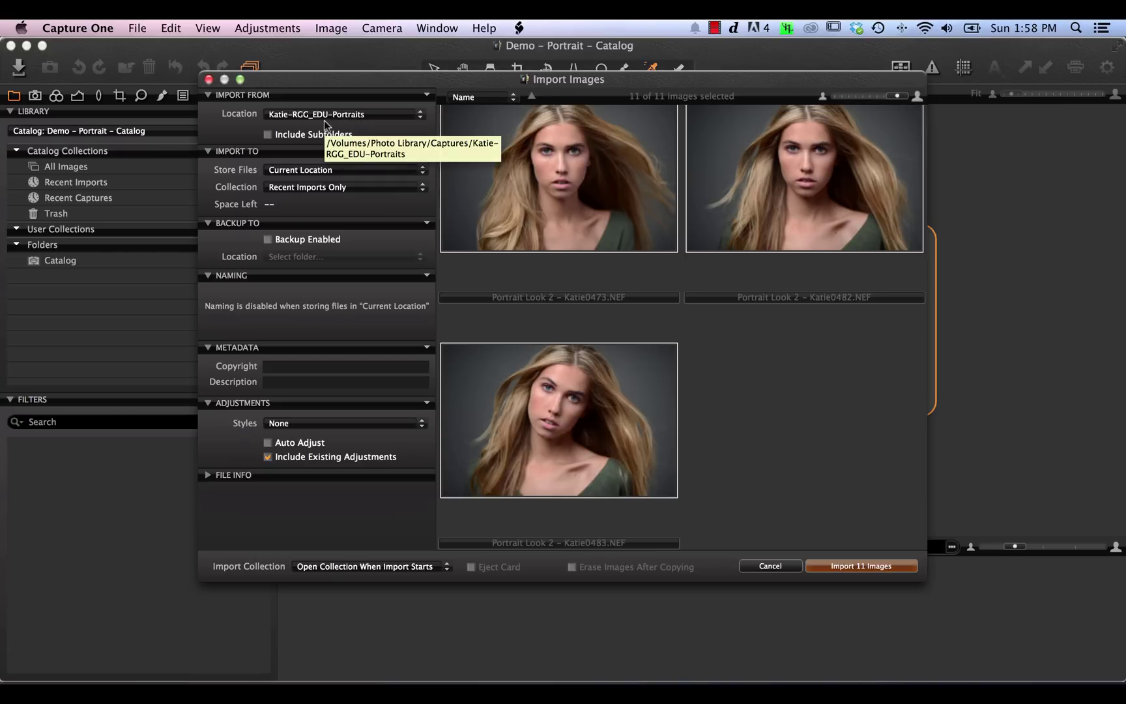
- Review the file storage choices, set Store Files to Inside Catalog, and cancel the import
{"action": "left_click", "coordinate": [315, 172]}
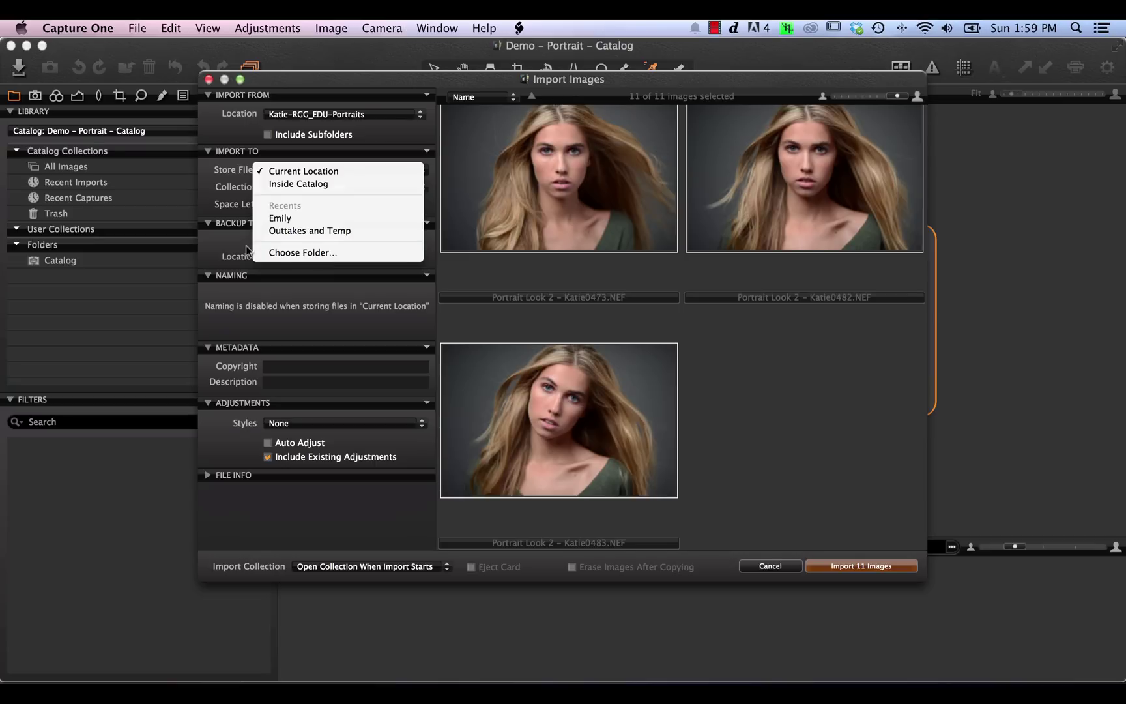
{"action": "left_click", "coordinate": [210, 256]}
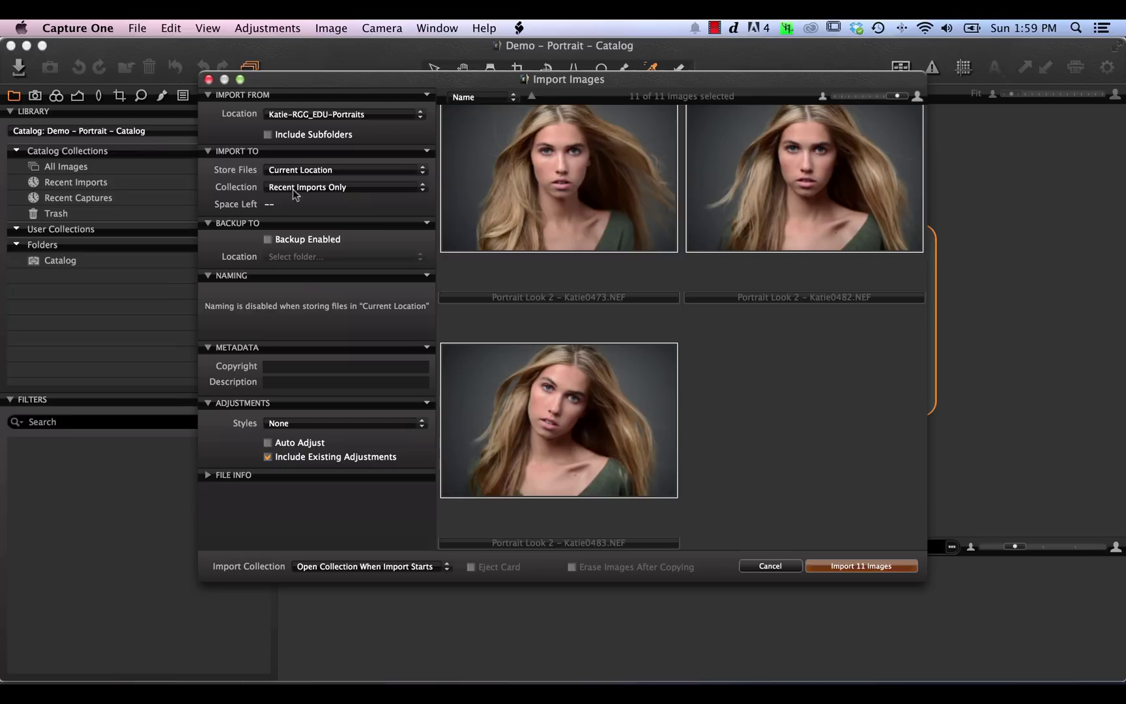
{"action": "left_click", "coordinate": [338, 170]}
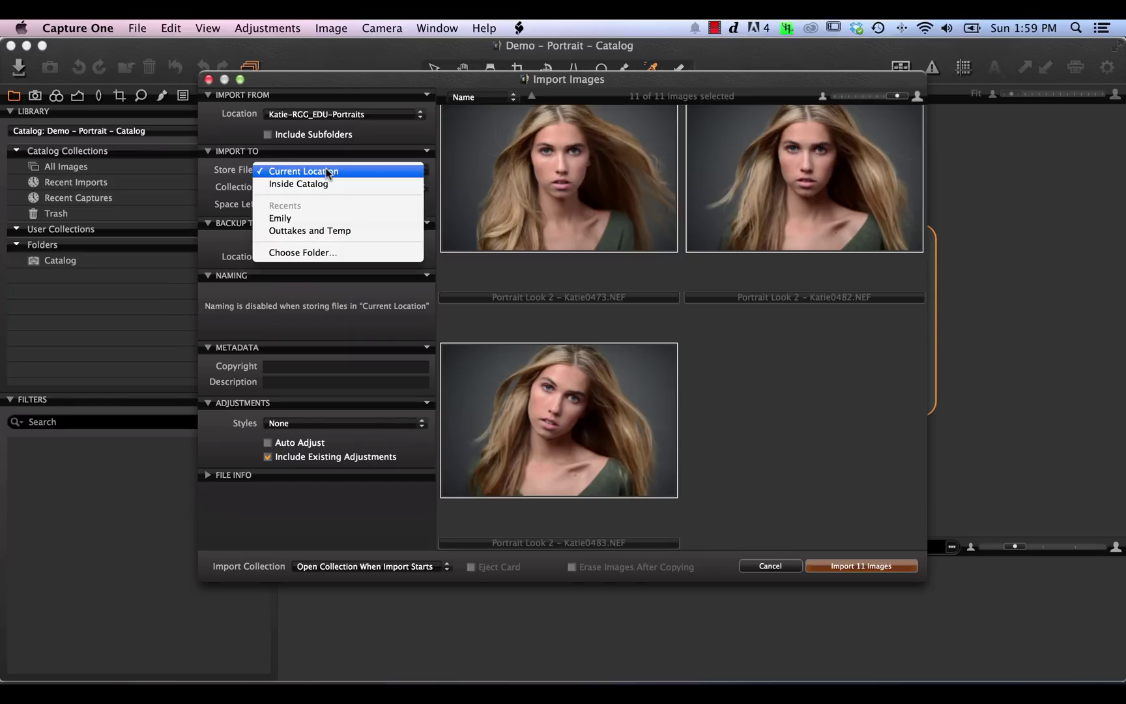
{"action": "left_click", "coordinate": [323, 185]}
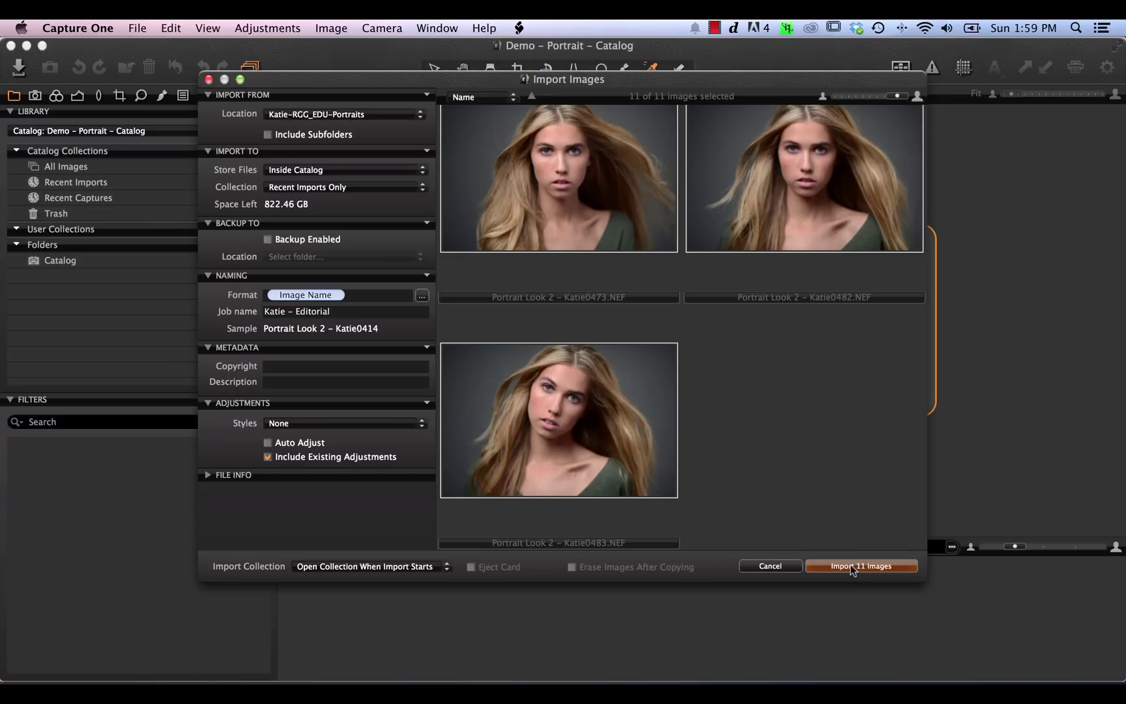
{"action": "left_click", "coordinate": [770, 566]}
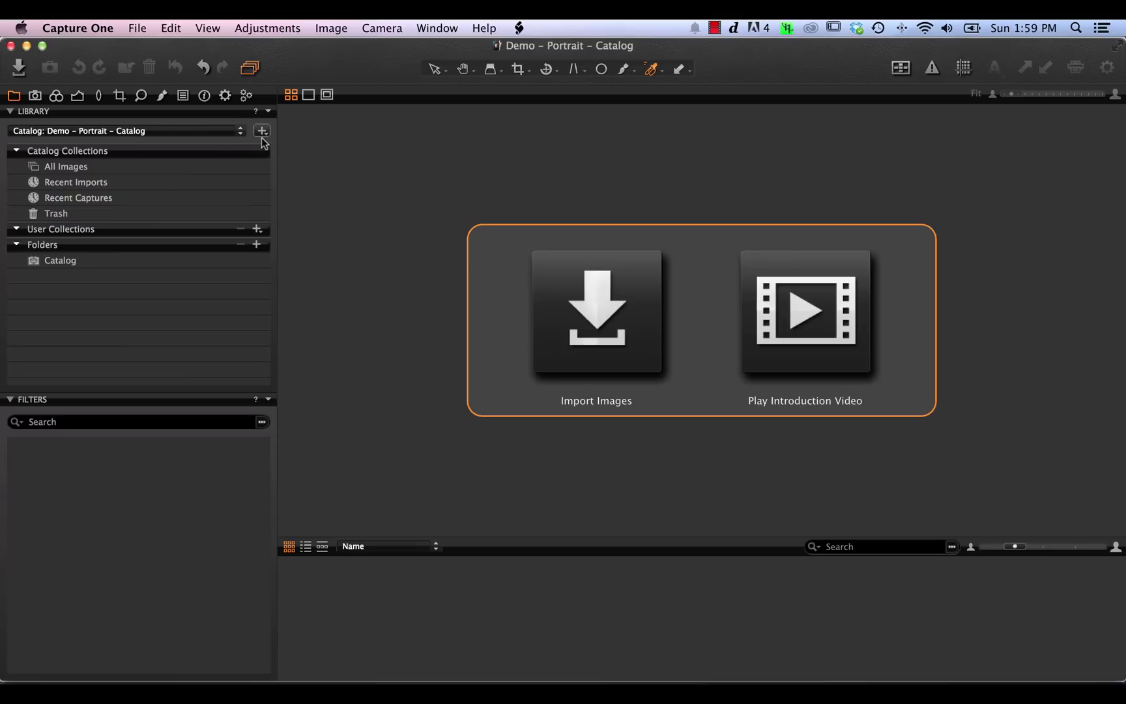
- Start a new session and name it "Demo – Portrait – RGG_EDU"
{"action": "left_click", "coordinate": [262, 131]}
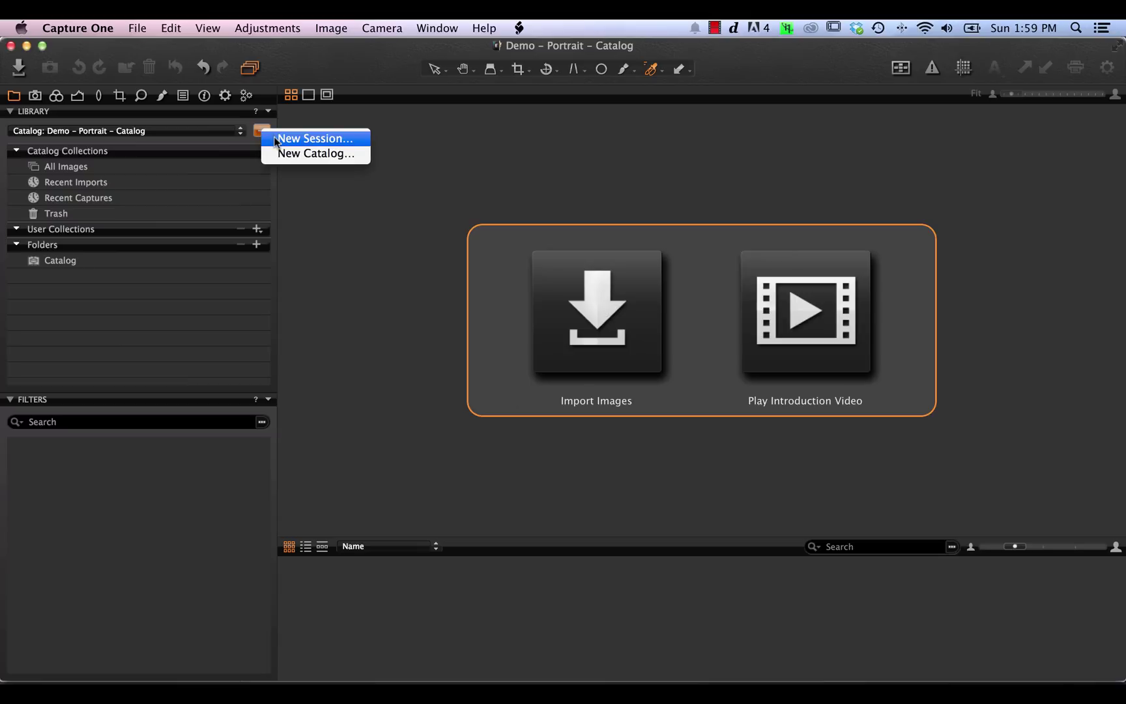
{"action": "left_click", "coordinate": [275, 139]}
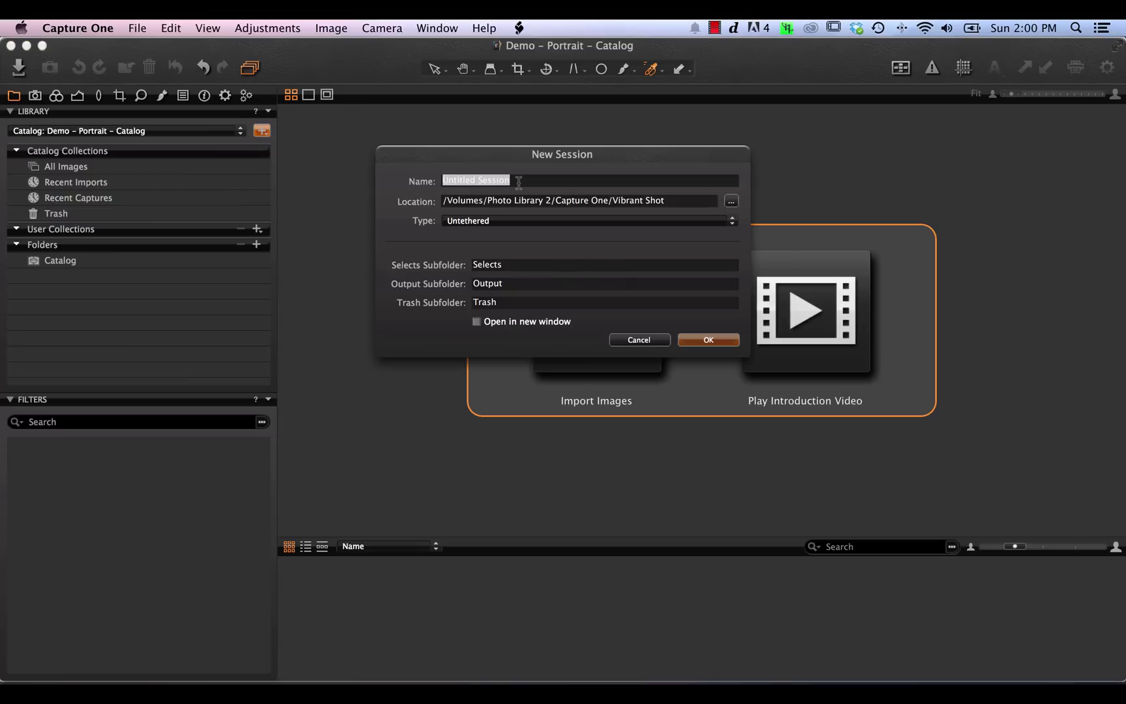
{"action": "type", "text": "Demo – Portrait – RGG_EDU"}
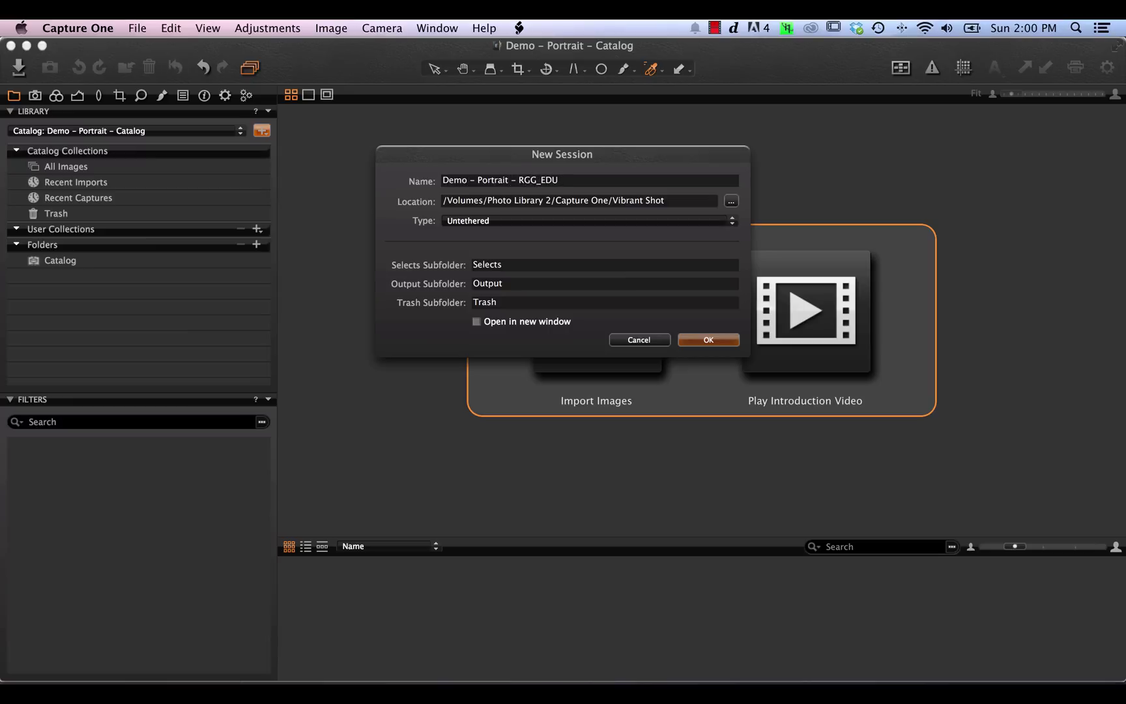
- Preview the Tethered session type, set the type back to Untethered, and create the session
{"action": "left_click", "coordinate": [491, 220]}
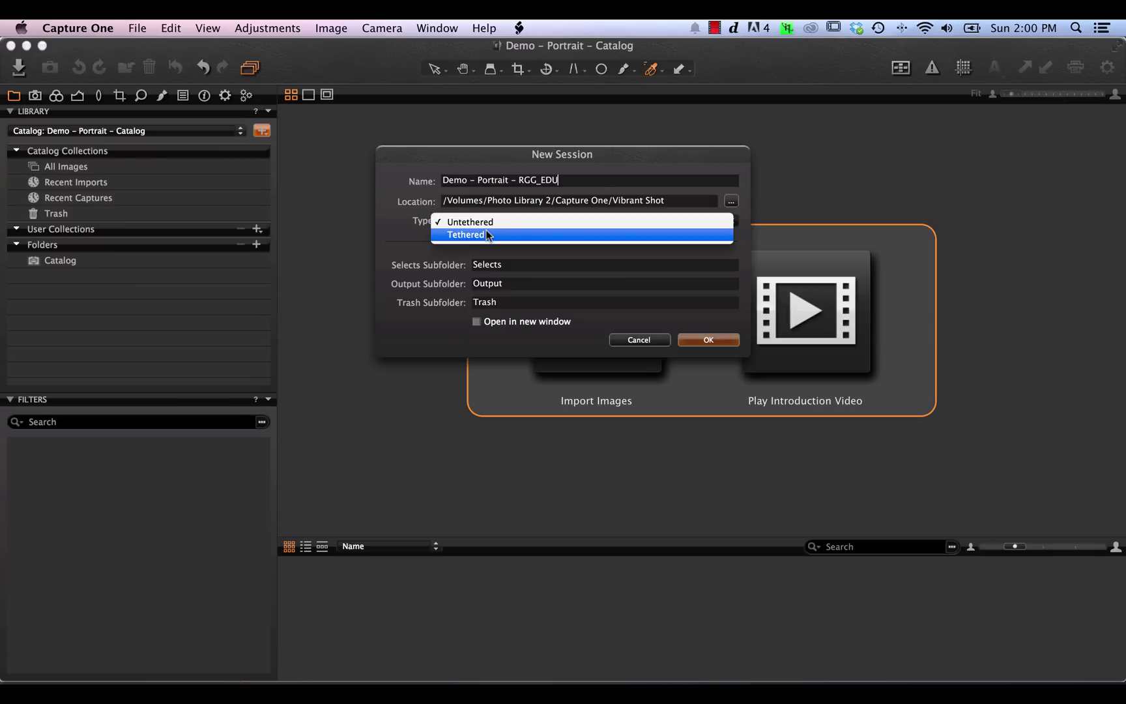
{"action": "left_click", "coordinate": [488, 235]}
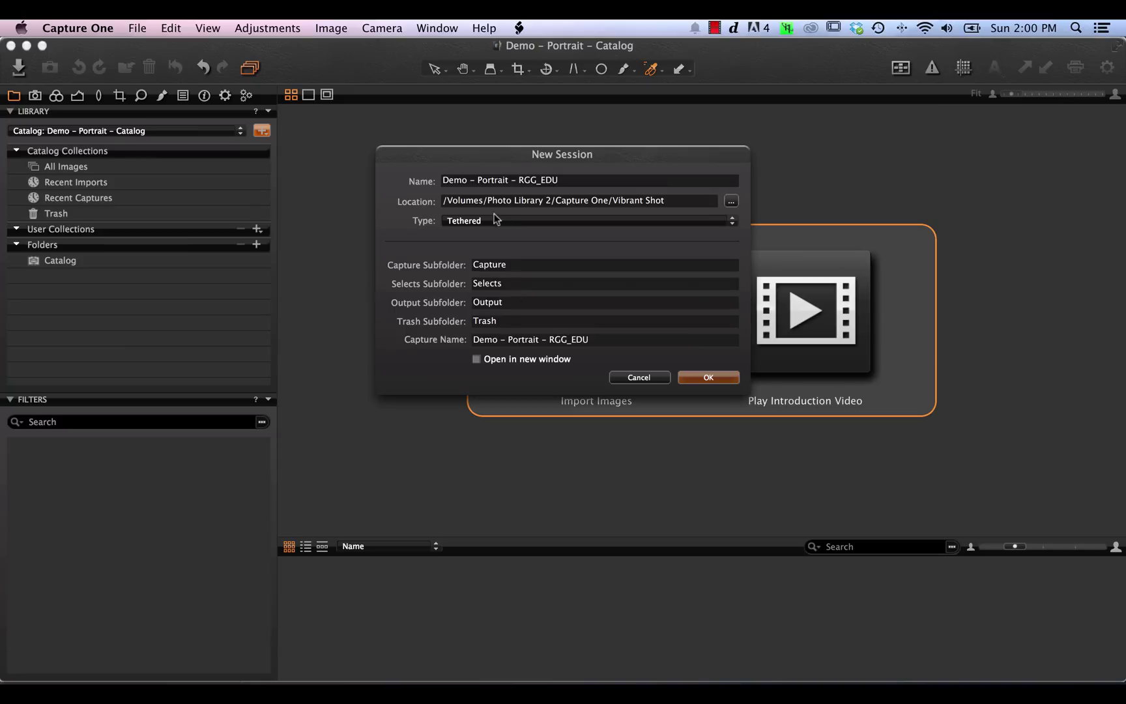
{"action": "left_click", "coordinate": [475, 221]}
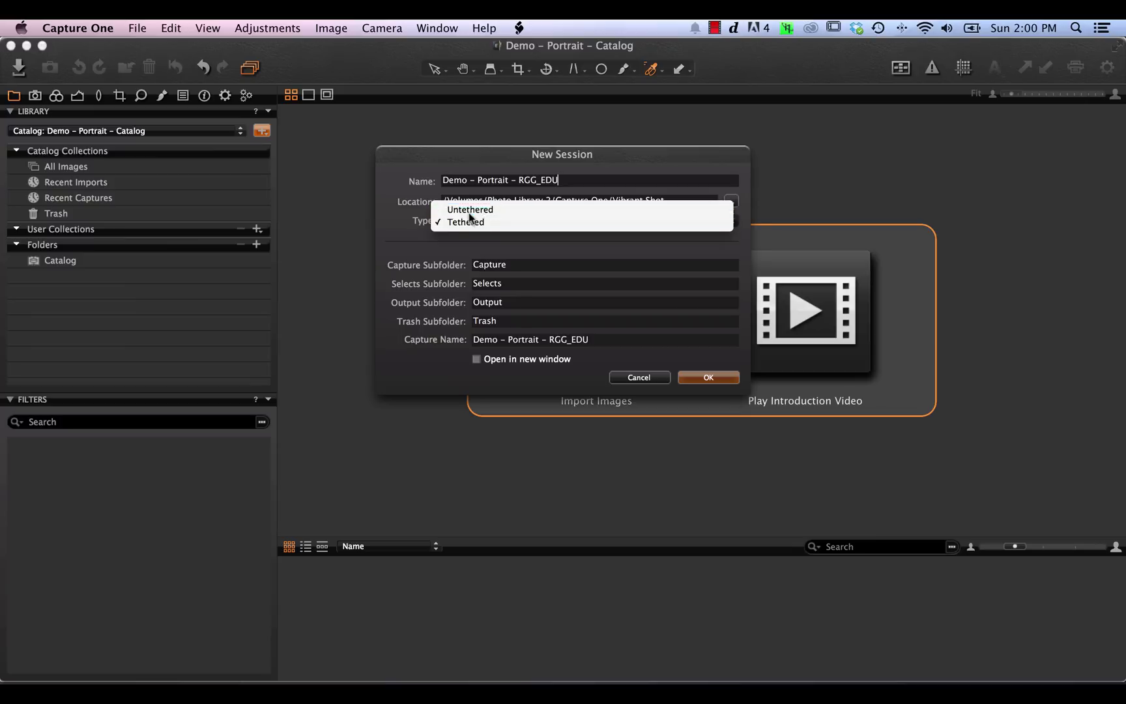
{"action": "left_click", "coordinate": [470, 210]}
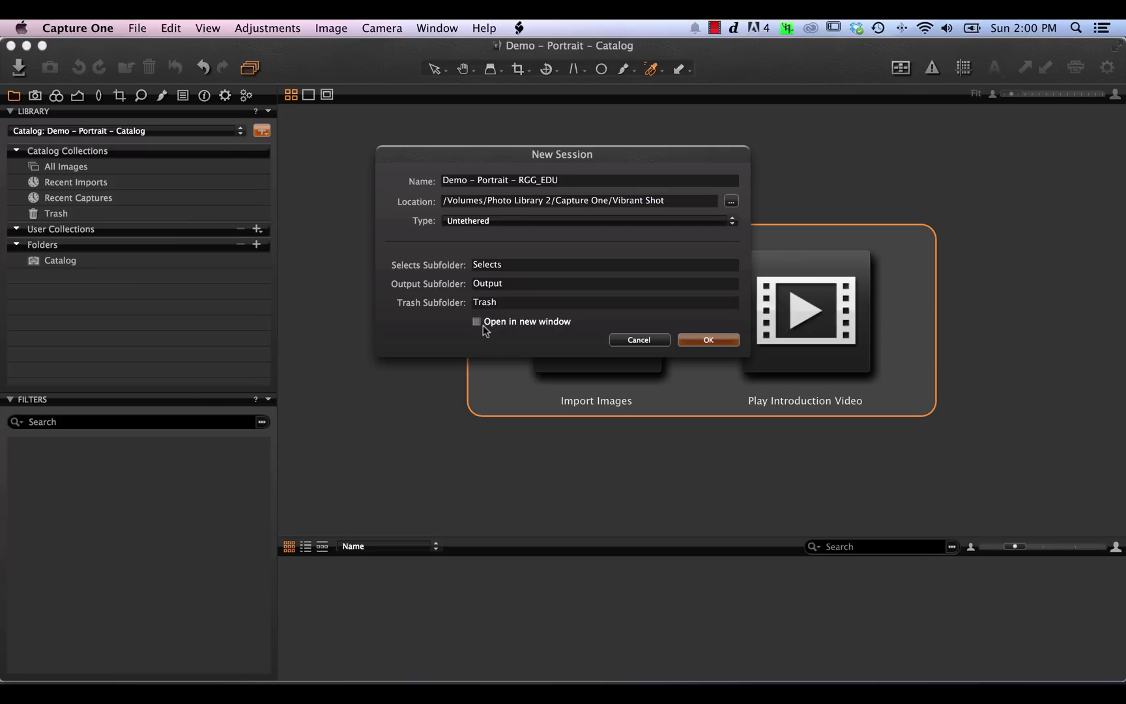
{"action": "left_click", "coordinate": [709, 339]}
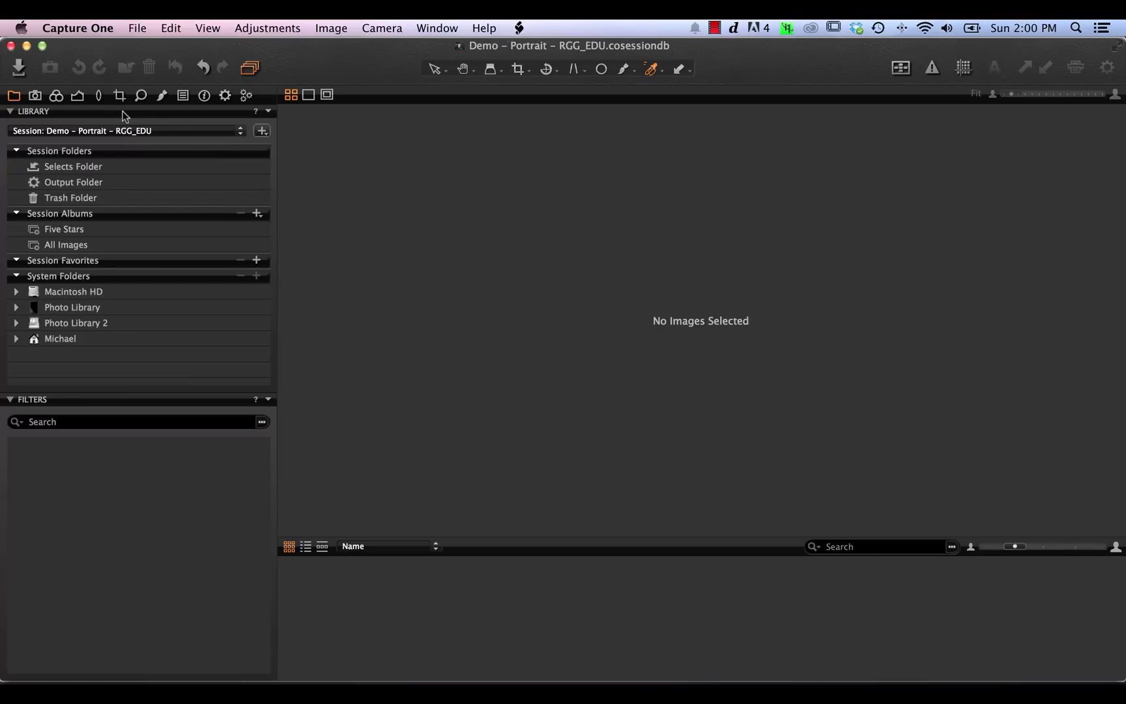
- Import all 11 portraits from the RGG_EDU-Portraits folder, storing the files in the Session Folder
{"action": "left_click", "coordinate": [18, 68]}
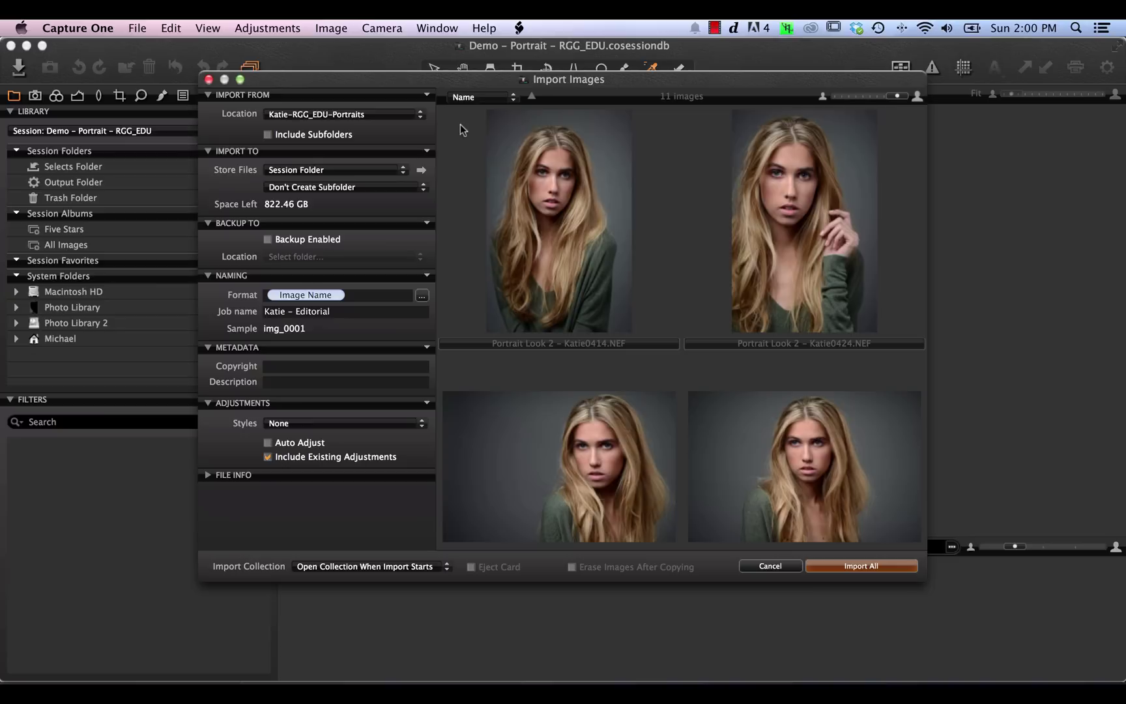
{"action": "left_click", "coordinate": [523, 195]}
{"action": "scroll", "coordinate": [675, 370], "scroll_direction": "down", "scroll_amount": 10}
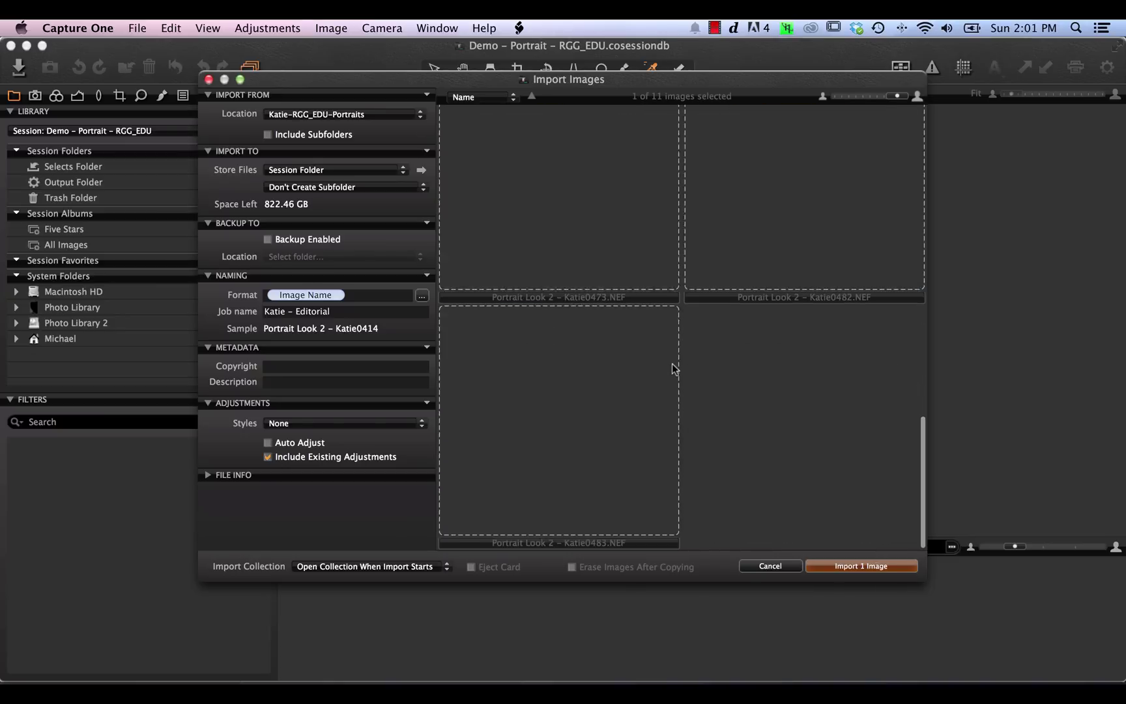
{"action": "key", "text": "super+a"}
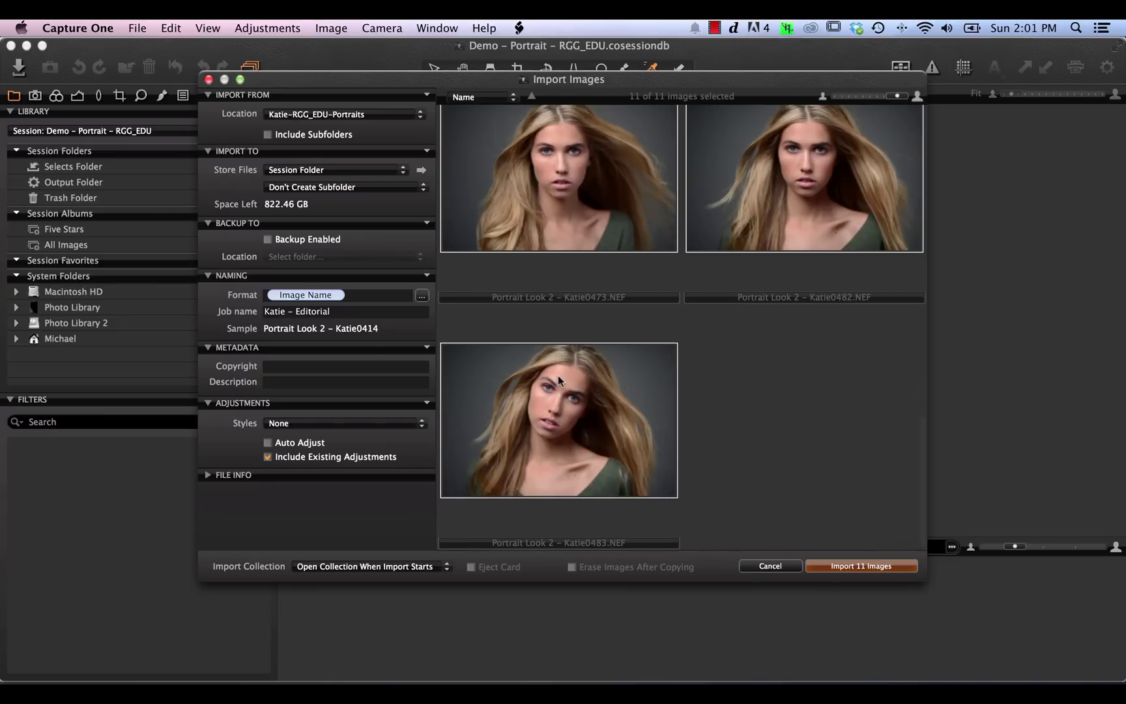
{"action": "left_click", "coordinate": [291, 170]}
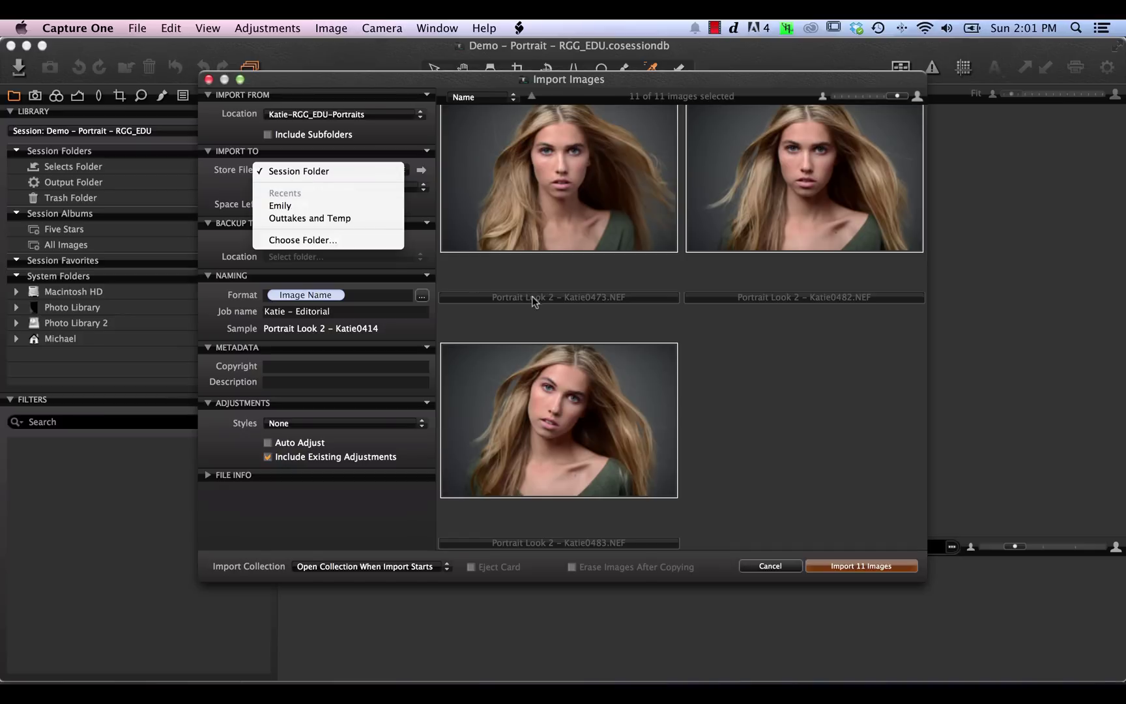
{"action": "left_click", "coordinate": [829, 572]}
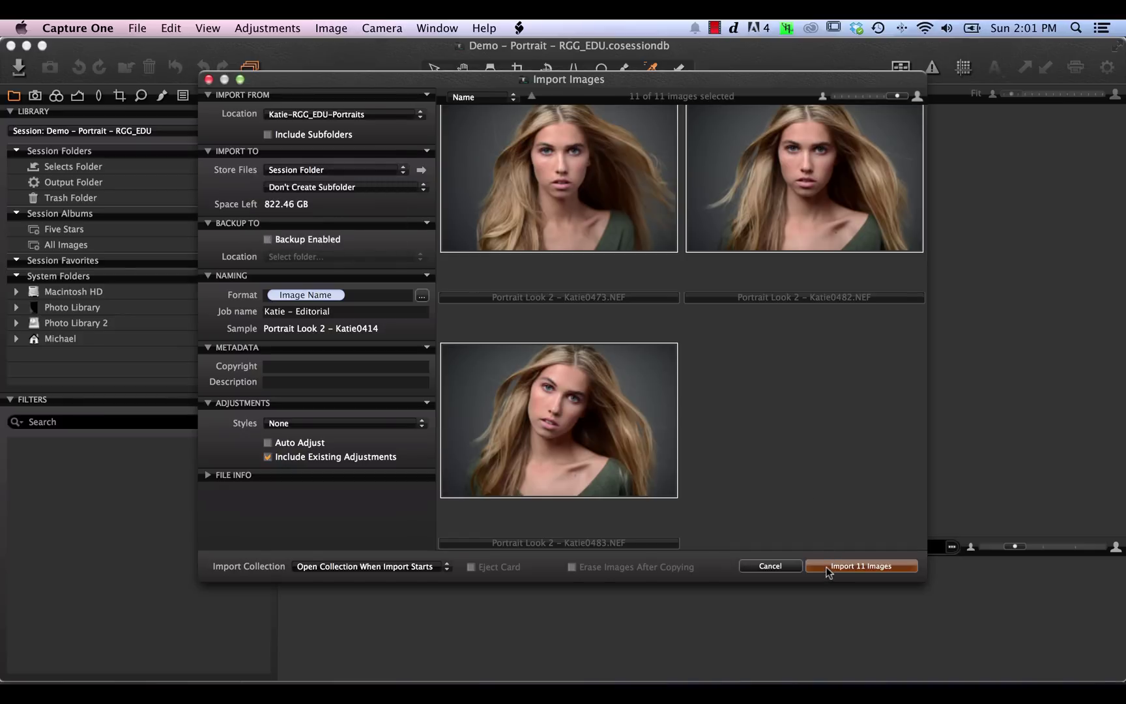
{"action": "left_click", "coordinate": [828, 568]}
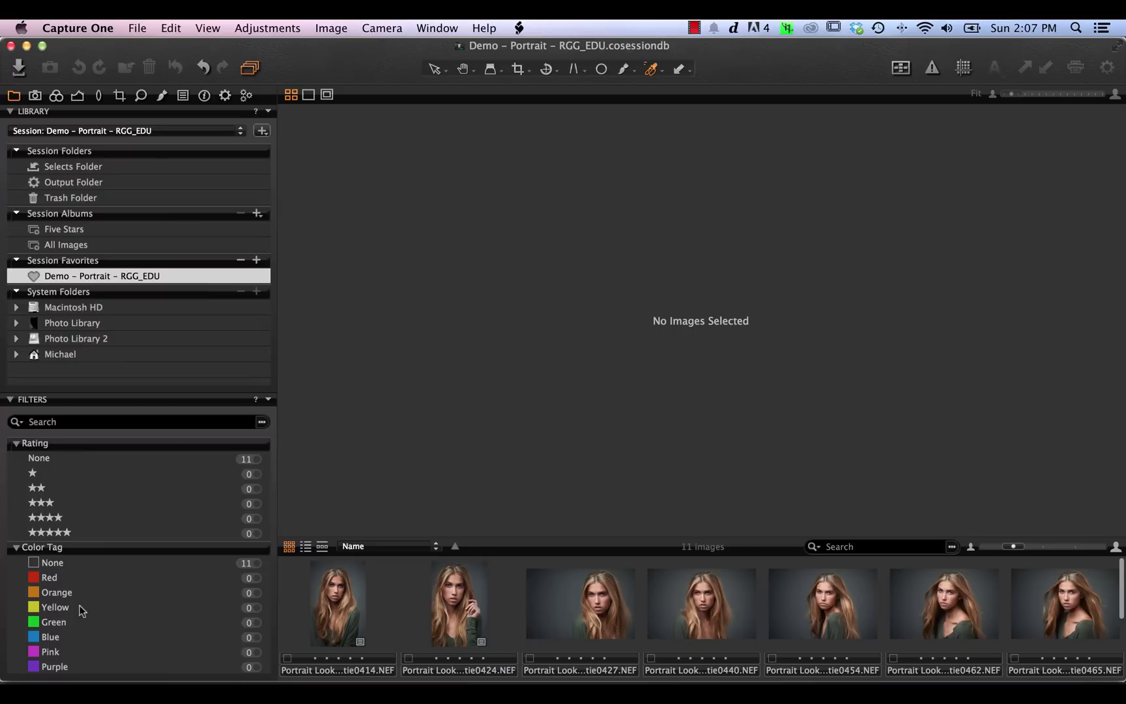
- Review the commands for opening files and the list of recent sessions and catalogs, without switching sessions
{"action": "left_click", "coordinate": [149, 27]}
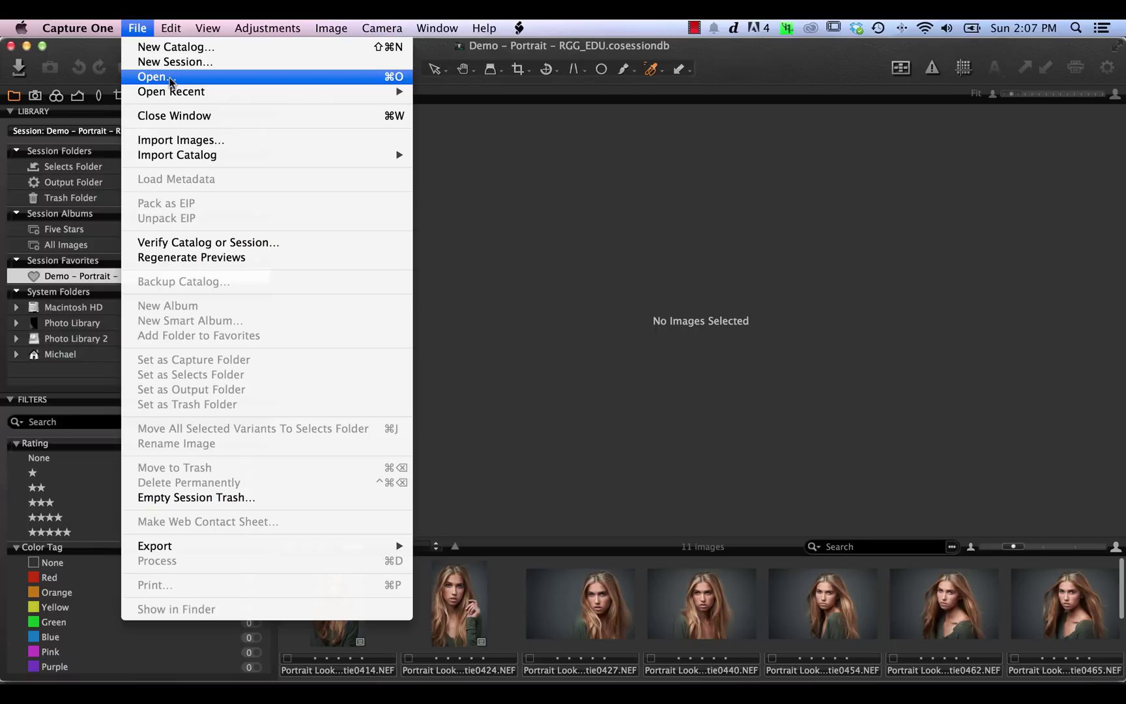
{"action": "left_click", "coordinate": [491, 177]}
{"action": "left_click", "coordinate": [234, 133]}
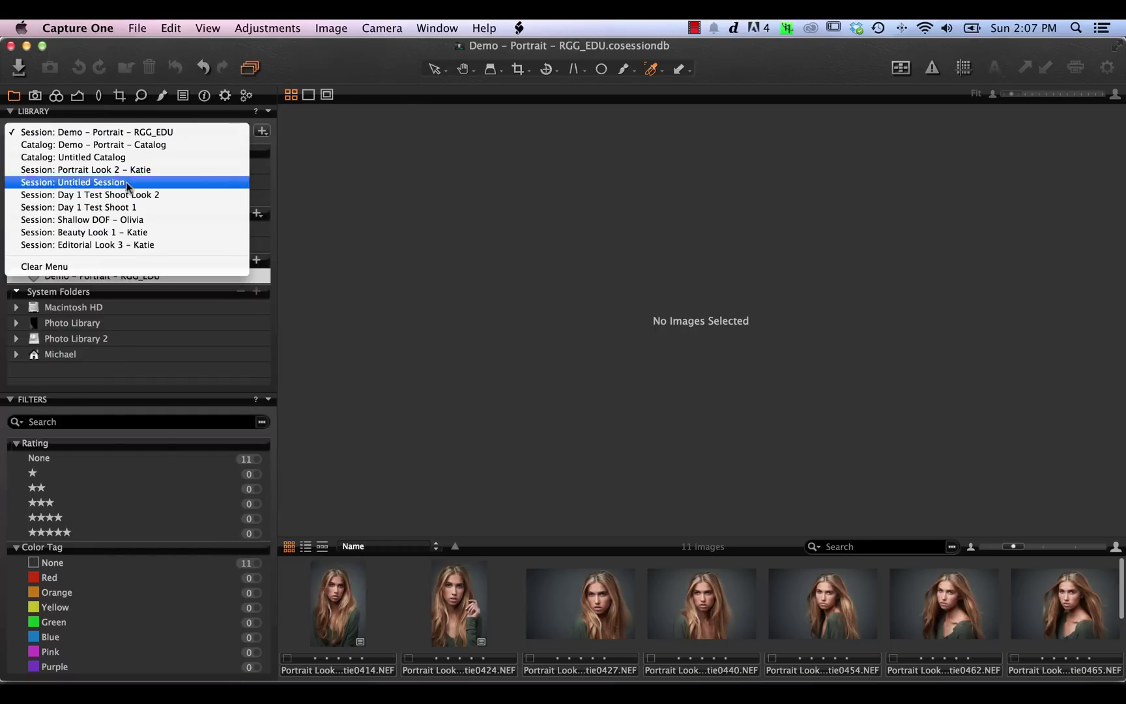
{"action": "left_click", "coordinate": [373, 199]}
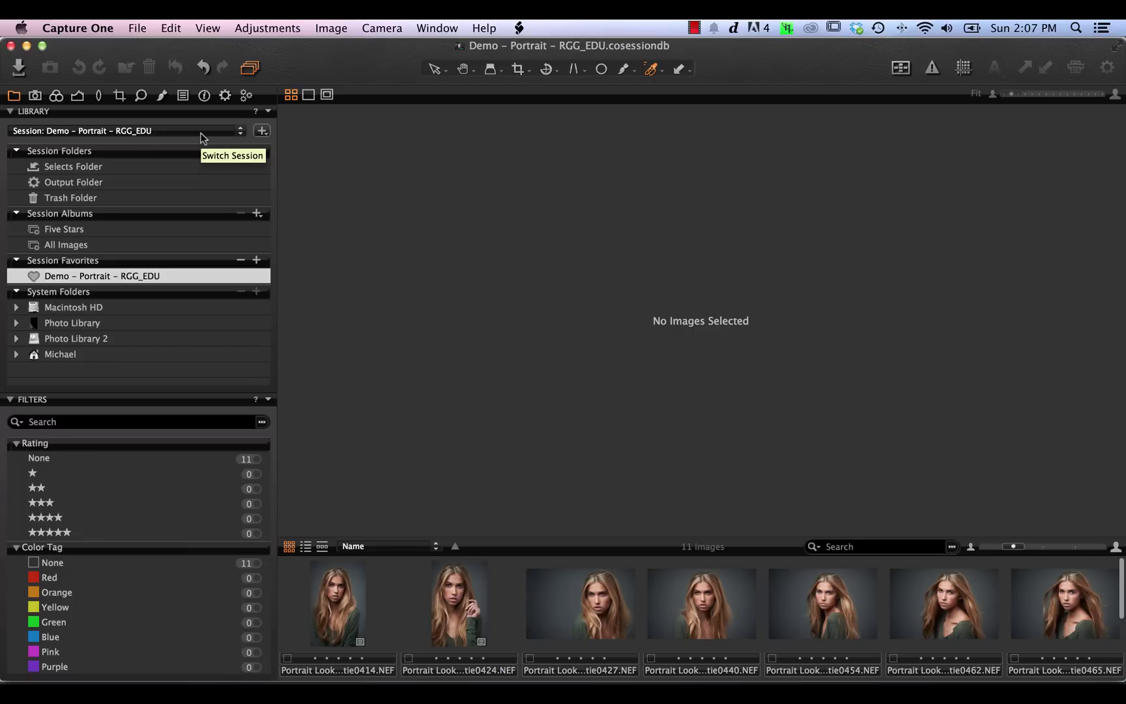
- Try to move the first three portraits into the session folders, and clear the selection
{"action": "left_click", "coordinate": [349, 622]}
{"action": "left_click", "coordinate": [573, 613], "text": "shift"}
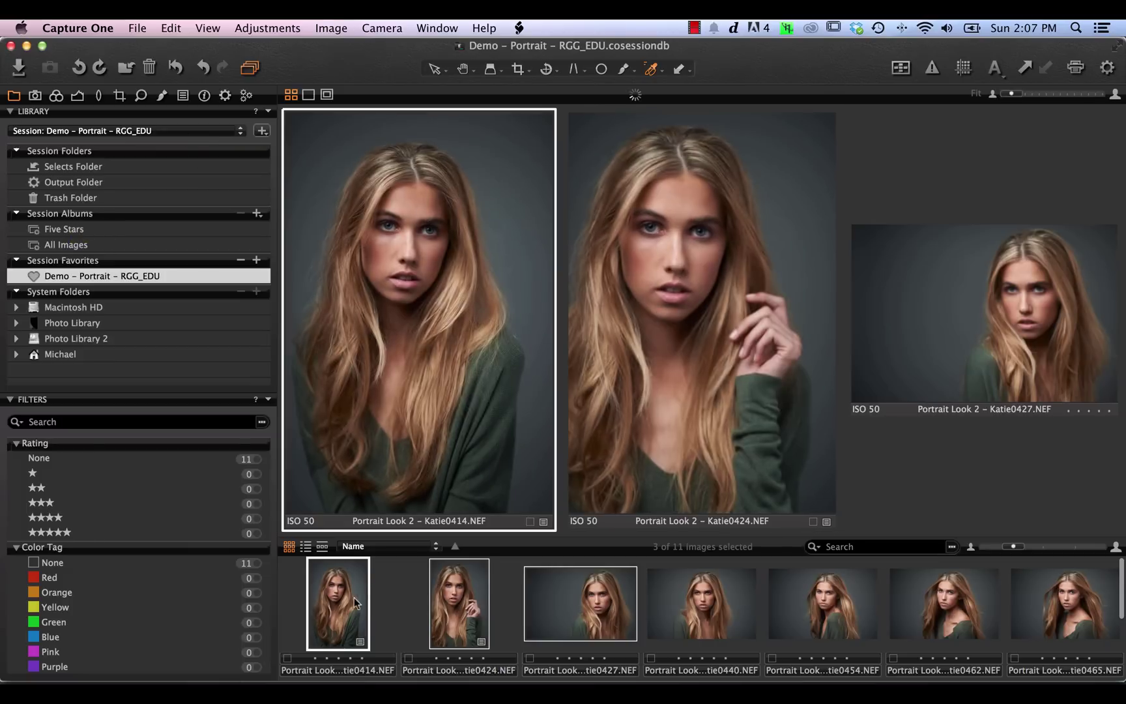
{"action": "left_click_drag", "start_coordinate": [351, 601], "coordinate": [73, 194]}
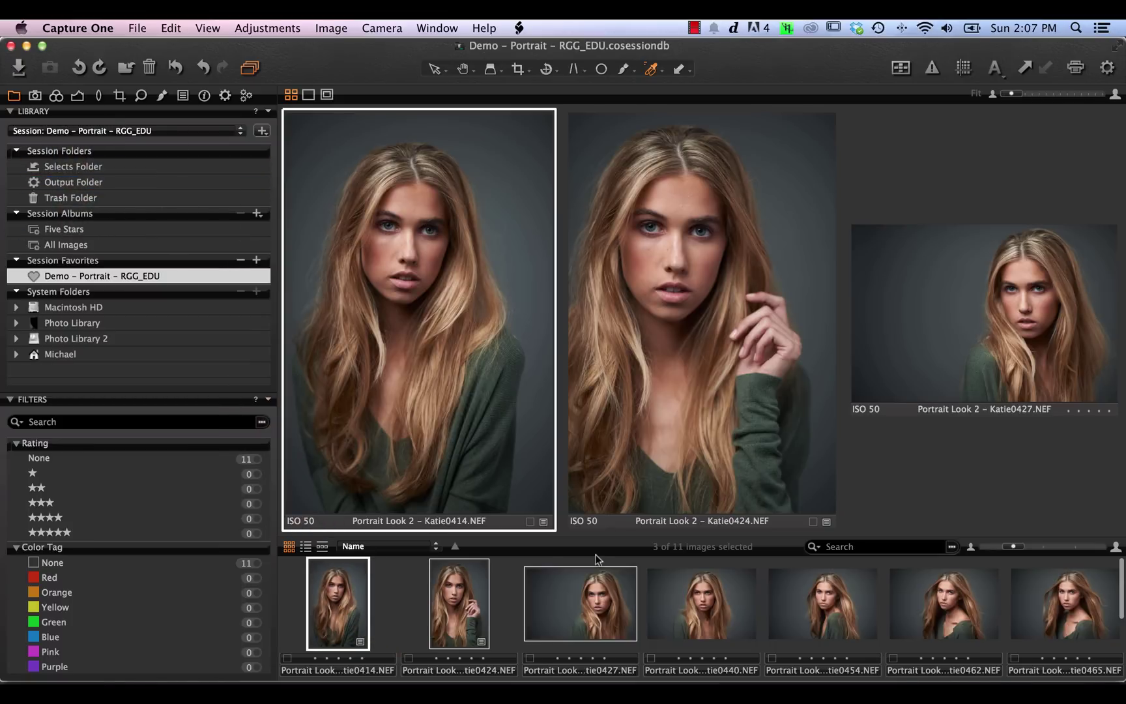
{"action": "left_click", "coordinate": [506, 629]}
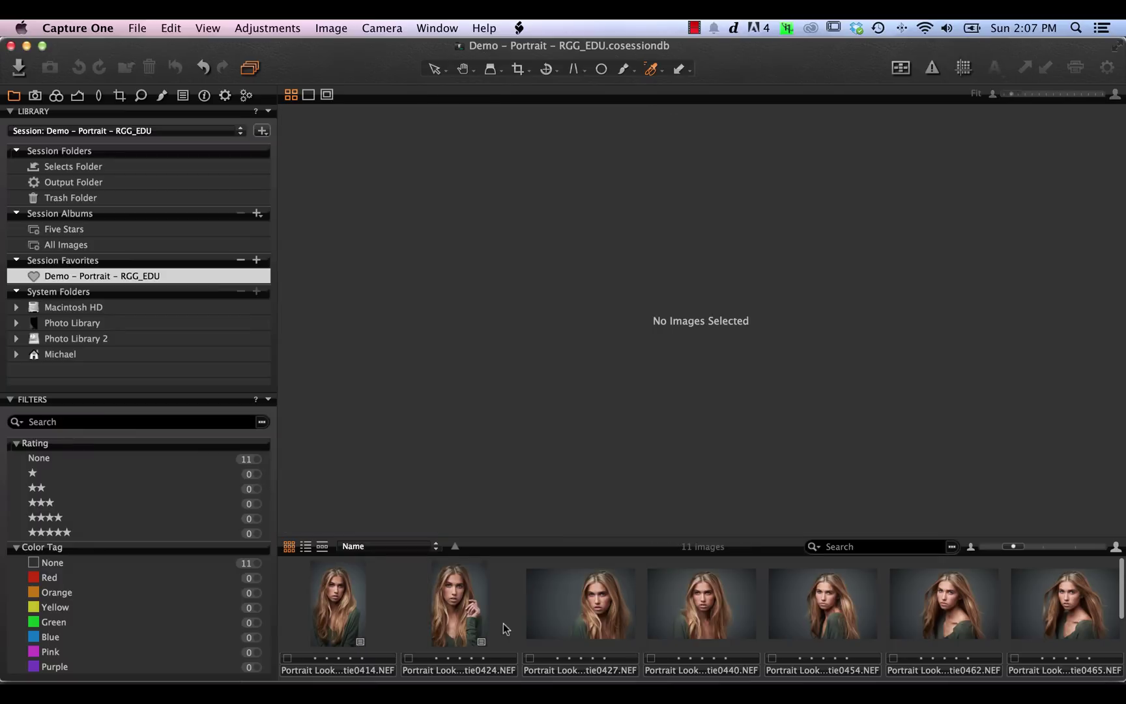
- Switch to the Culling workspace and enlarge the browser thumbnails to two per row
{"action": "left_click", "coordinate": [448, 29]}
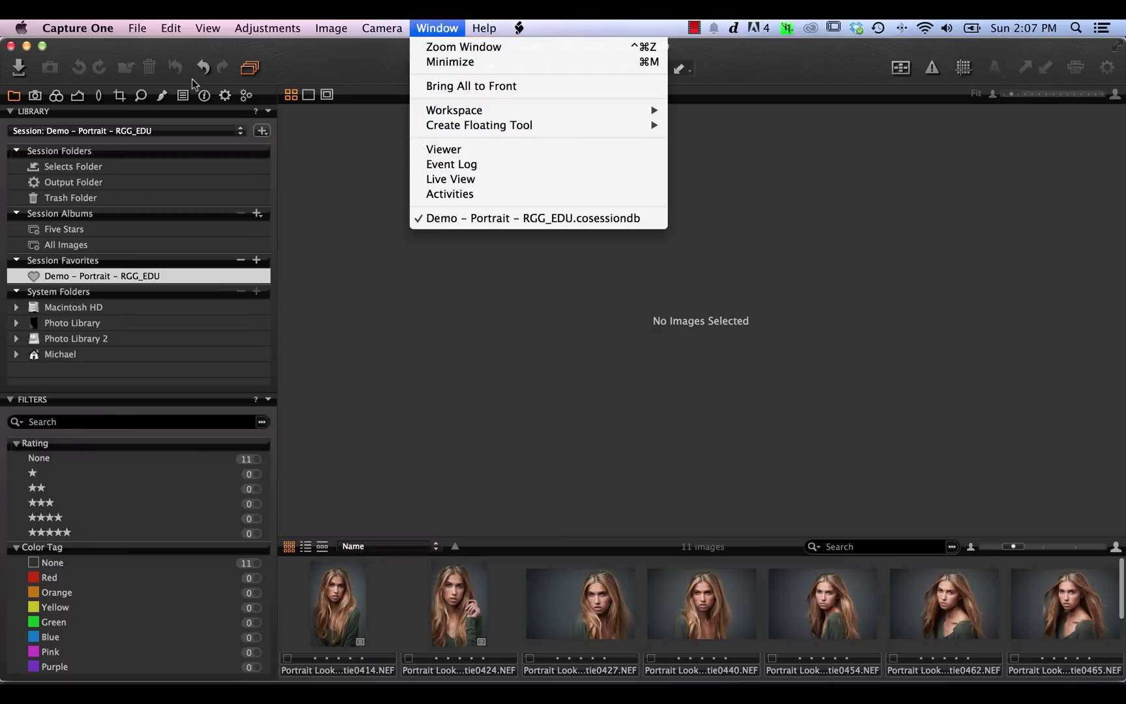
{"action": "mouse_move", "coordinate": [593, 112]}
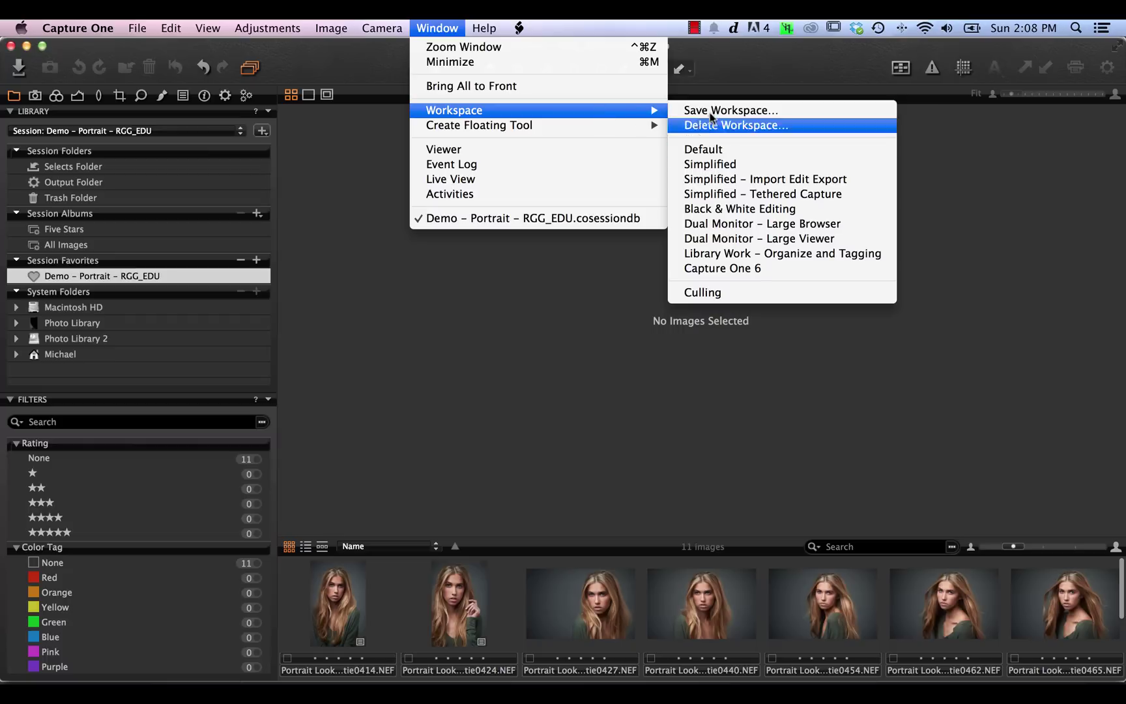
{"action": "left_click", "coordinate": [716, 294]}
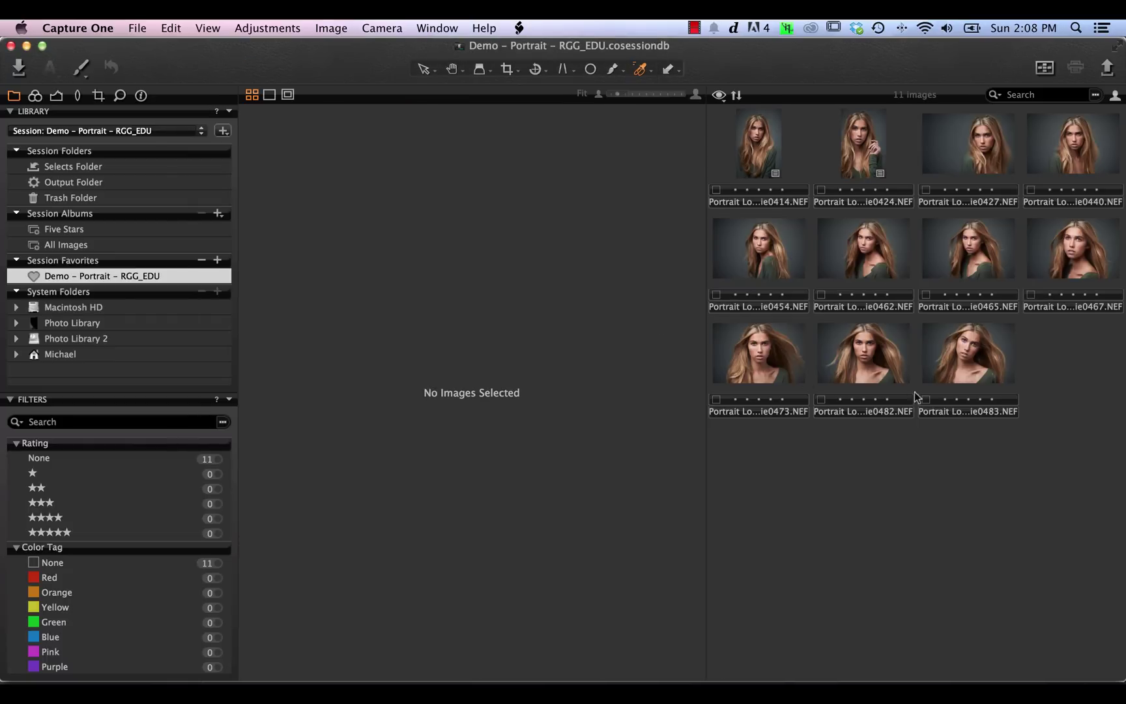
{"action": "left_click", "coordinate": [1115, 96]}
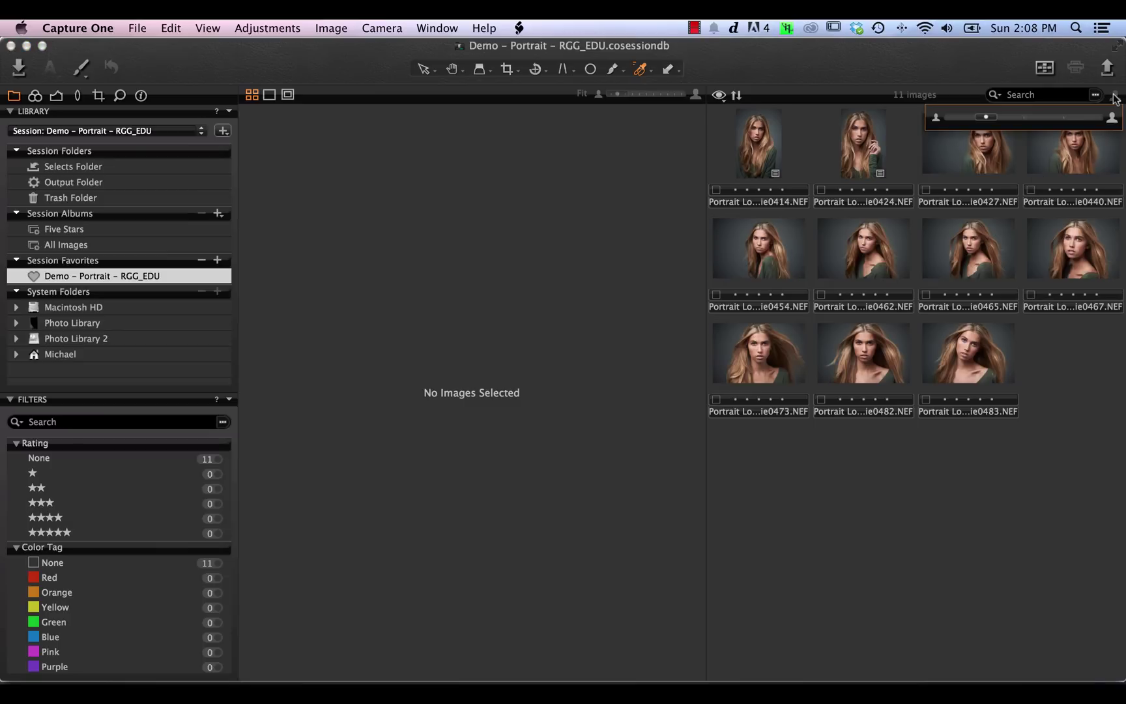
{"action": "left_click_drag", "start_coordinate": [987, 117], "coordinate": [1063, 123]}
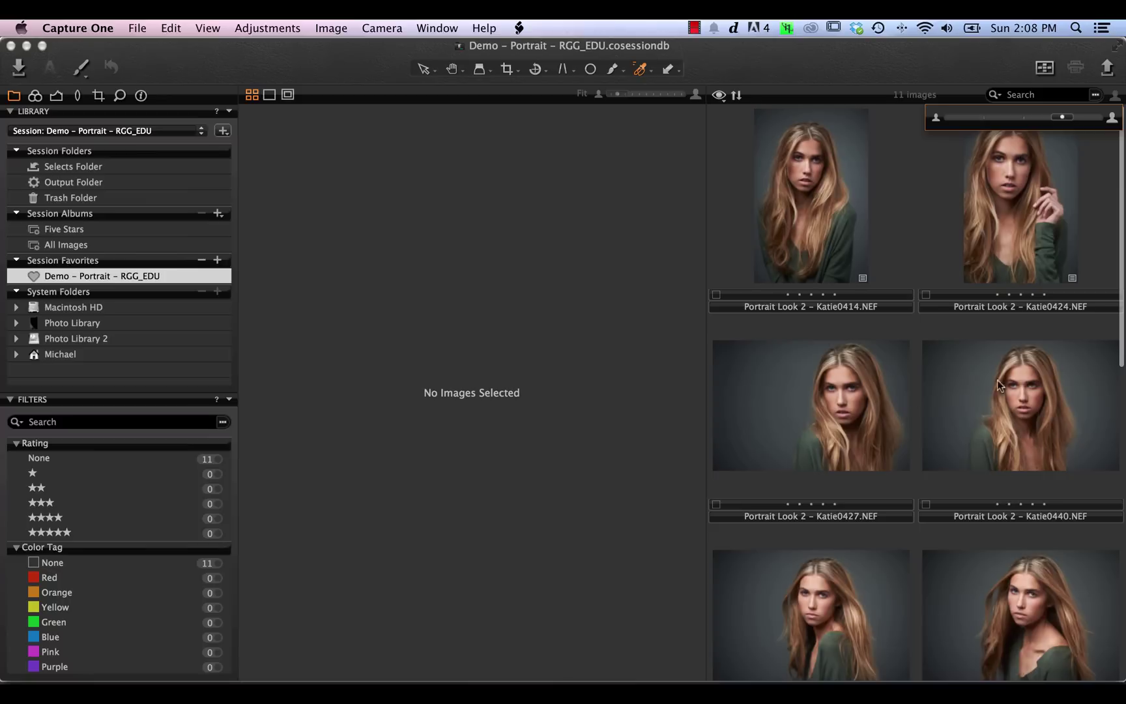
{"action": "left_click", "coordinate": [582, 245]}
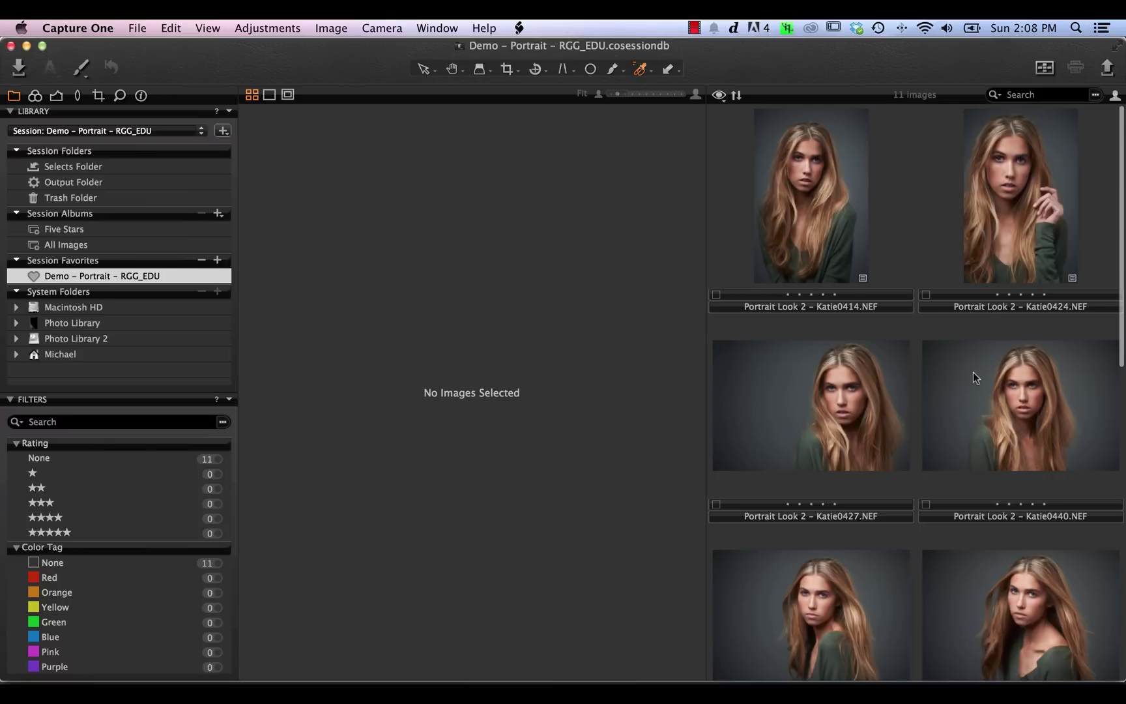
- Display the first portrait, number 0414, in the viewer and turn on the focus mask
{"action": "left_click", "coordinate": [819, 219]}
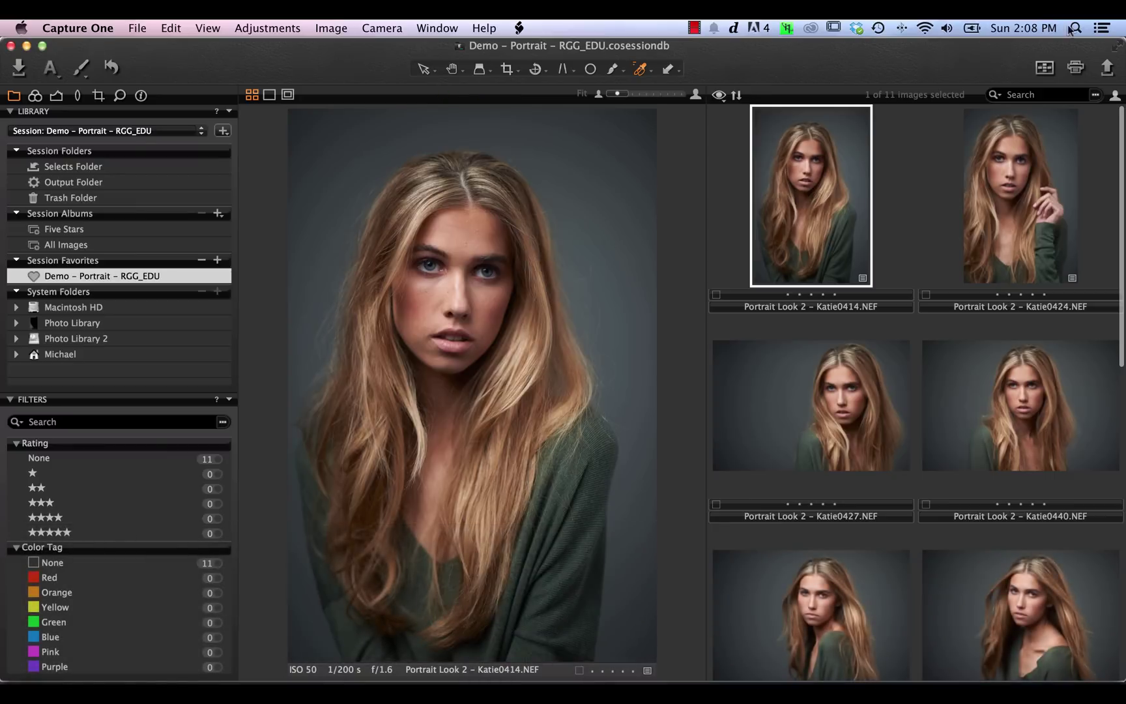
{"action": "mouse_move", "coordinate": [619, 95]}
{"action": "left_mouse_down"}
{"action": "mouse_move", "coordinate": [655, 98]}
{"action": "mouse_move", "coordinate": [614, 98]}
{"action": "left_mouse_up"}
{"action": "left_click", "coordinate": [1044, 68]}
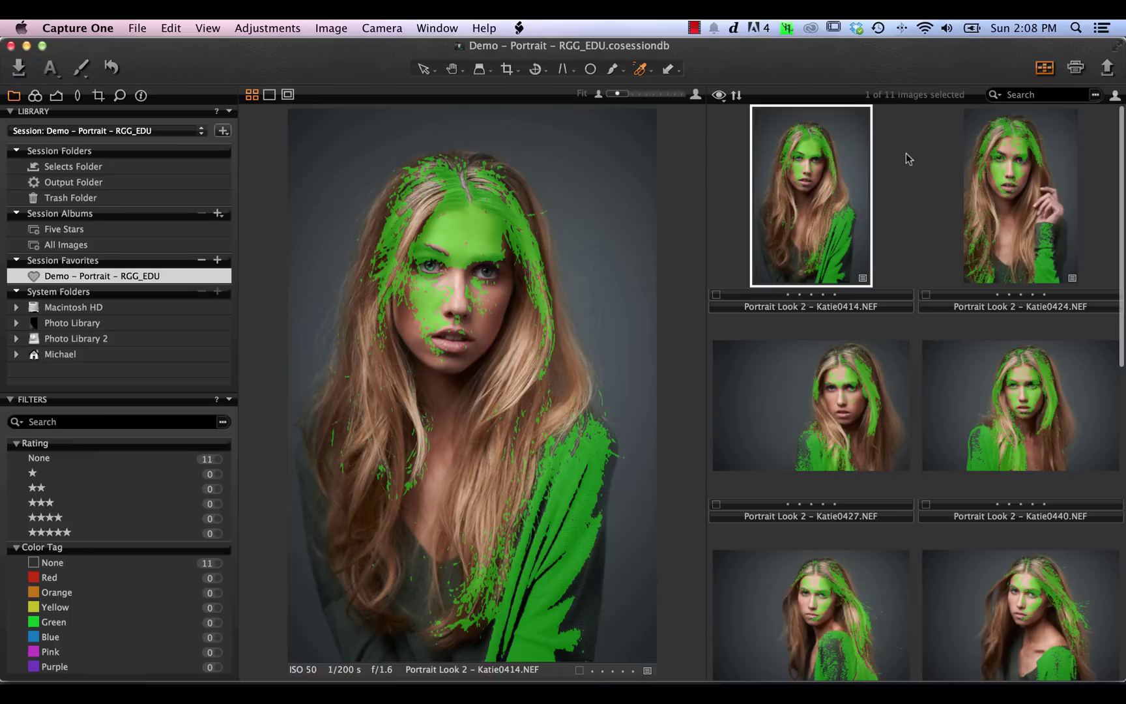
- Step through the following portraits to compare their focus masks, ending on portrait 0427
{"action": "key", "text": "Right"}
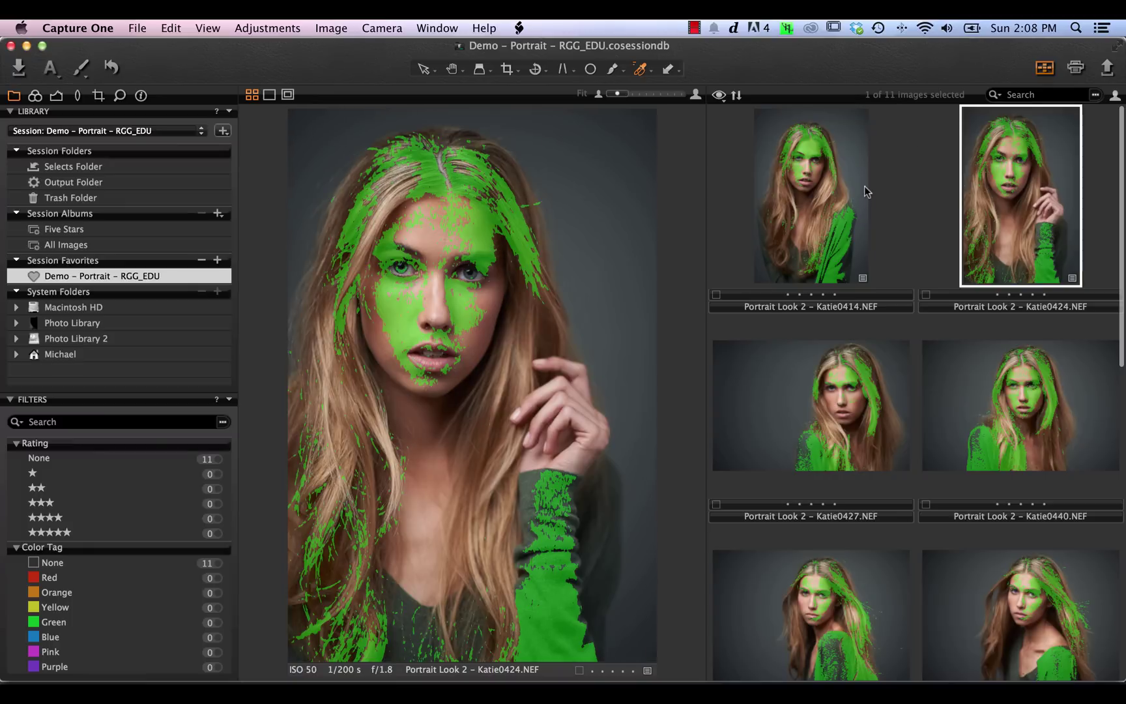
{"action": "key", "text": "Right"}
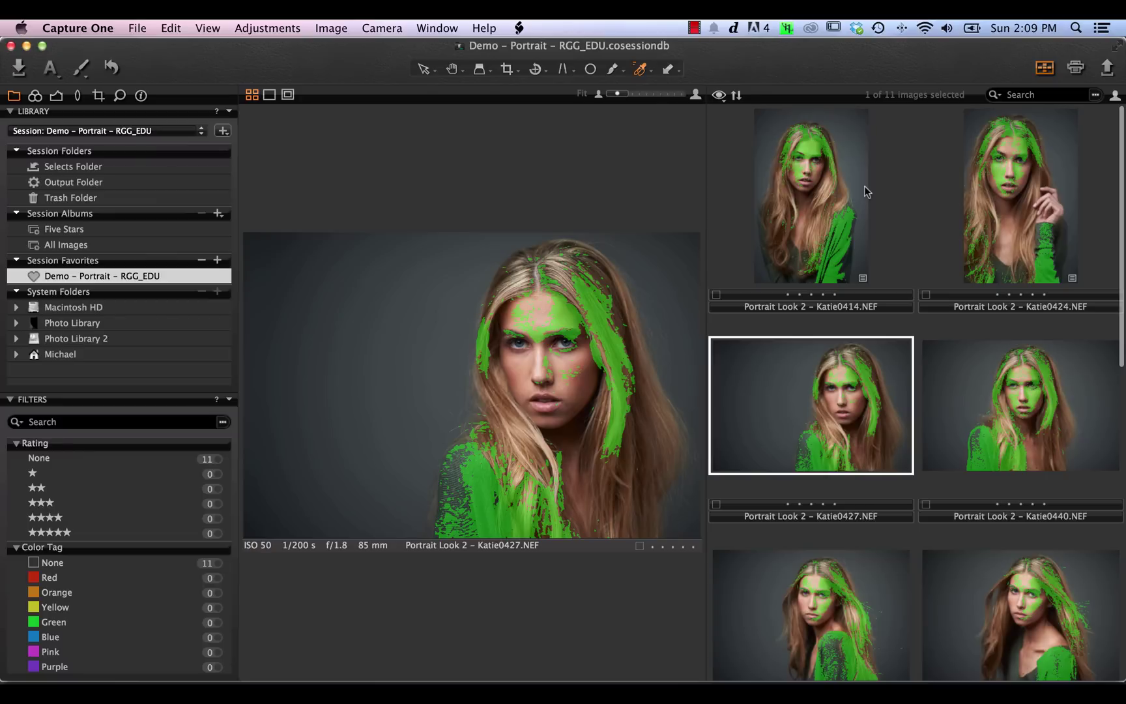
{"action": "key", "text": "Right"}
{"action": "key", "text": "Left"}
- Zoom in to 67% on the eyes of portrait 0427 to check the focus mask, and zoom back out to 17%
{"action": "key", "text": "super+plus"}
{"action": "key", "text": "super+plus"}
{"action": "key", "text": "super+plus"}
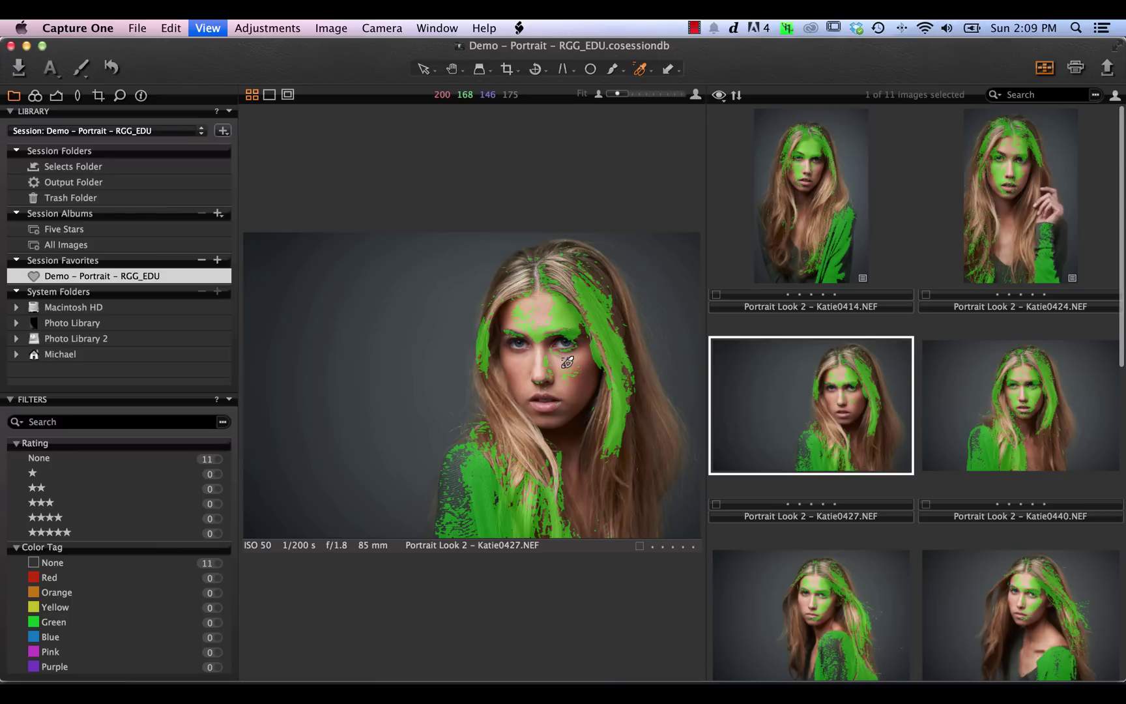
{"action": "key", "text": "super+plus"}
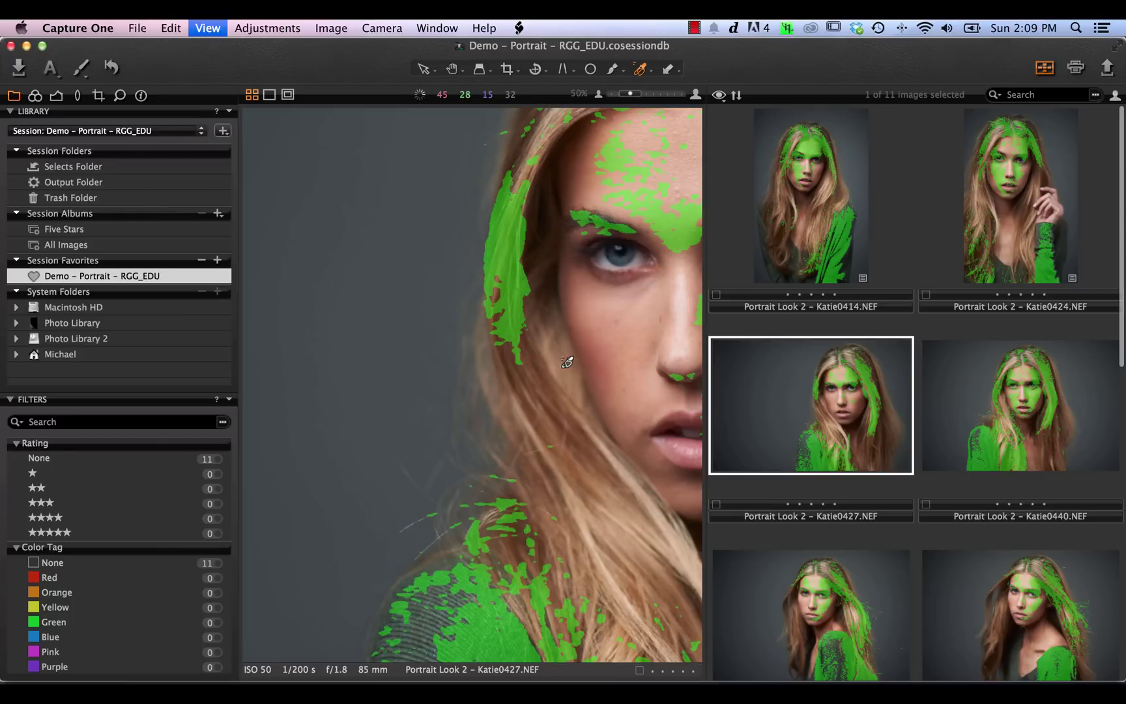
{"action": "key", "text": "super+plus"}
{"action": "left_click_drag", "start_coordinate": [531, 312], "coordinate": [335, 372]}
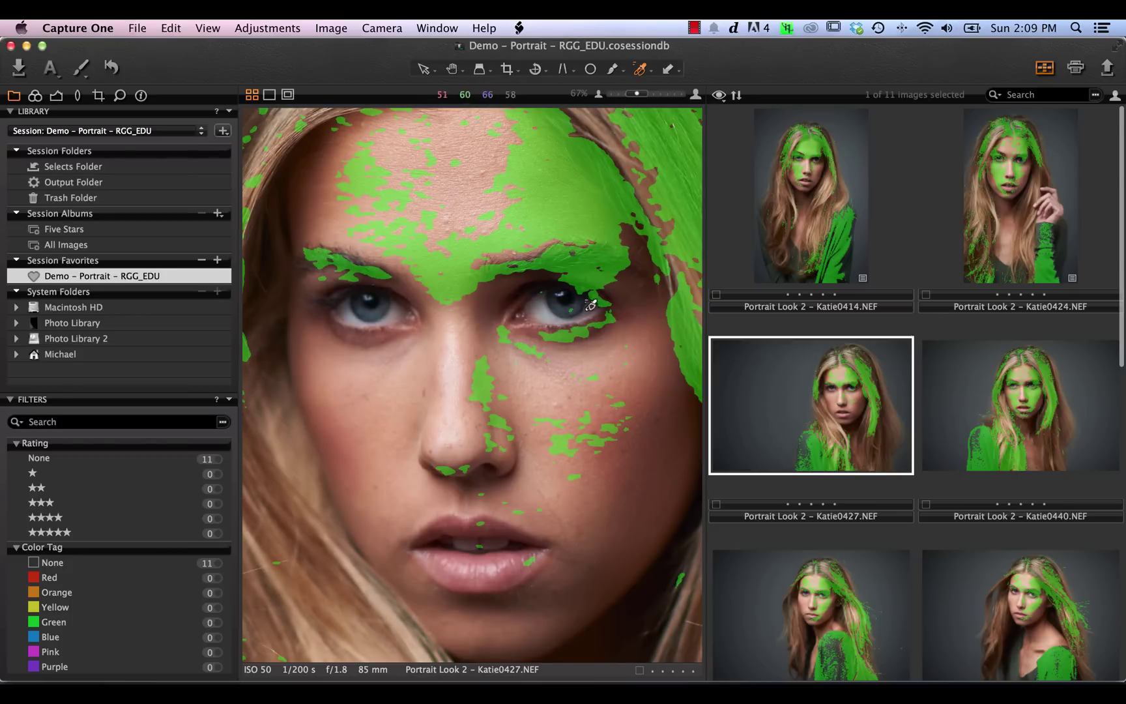
{"action": "key", "text": "super+minus"}
{"action": "key", "text": "super+minus"}
{"action": "key", "text": "super+minus"}
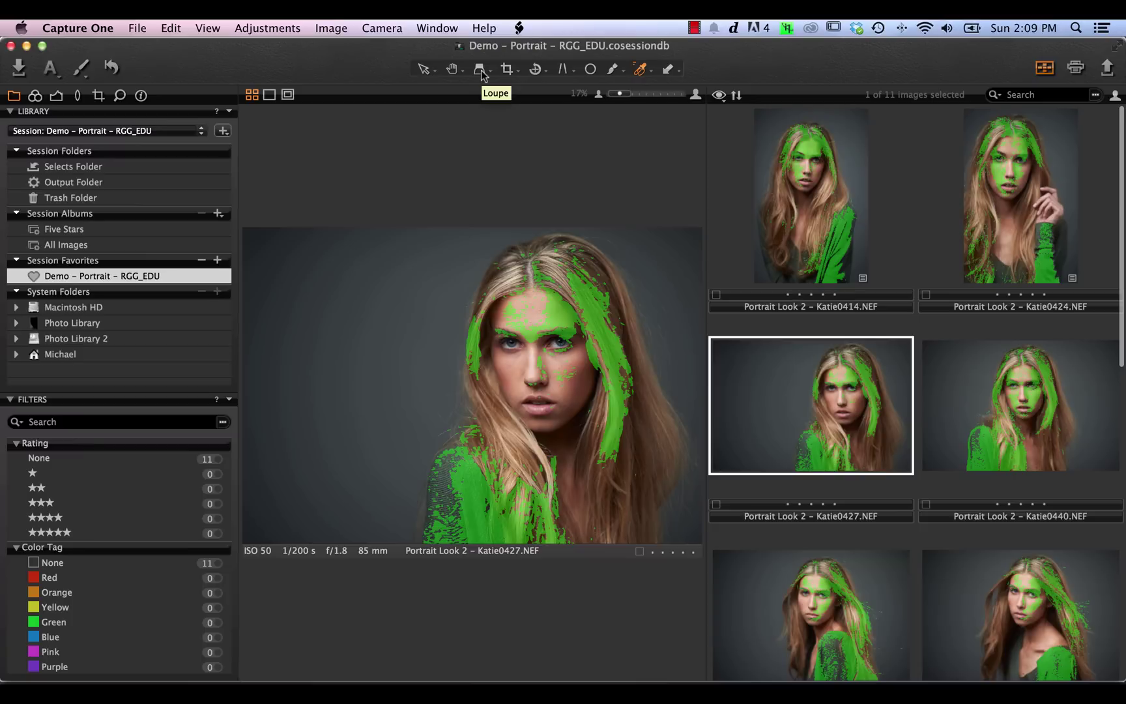
- Inspect the eye in portrait 0427 at high magnification with the Loupe tool
{"action": "left_click", "coordinate": [483, 74]}
{"action": "left_click", "coordinate": [515, 79]}
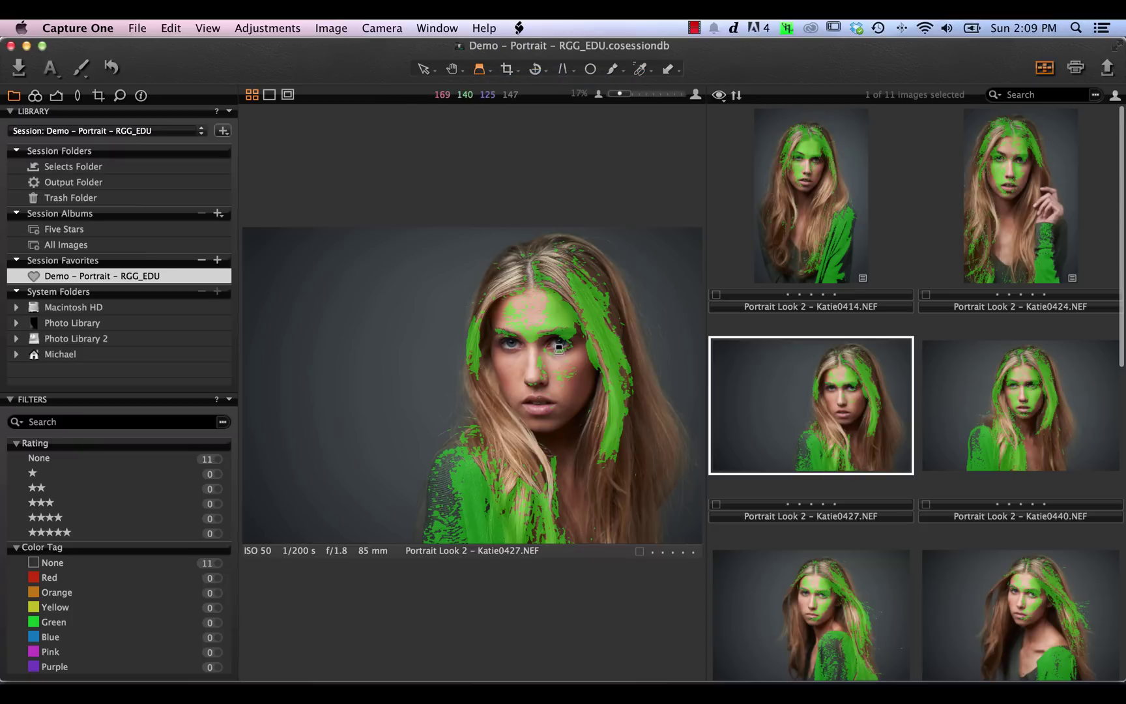
{"action": "left_click_drag", "start_coordinate": [559, 349], "coordinate": [558, 342]}
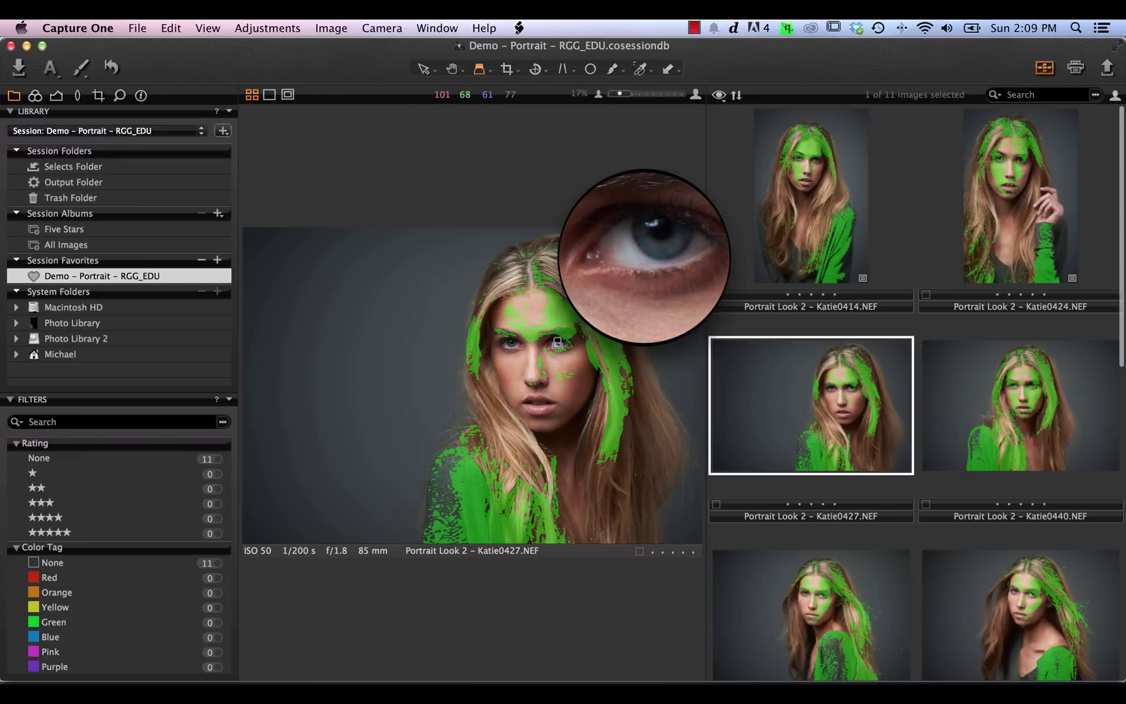
{"action": "mouse_move", "coordinate": [558, 343]}
{"action": "left_mouse_down"}
{"action": "mouse_move", "coordinate": [559, 333]}
{"action": "mouse_move", "coordinate": [513, 339]}
{"action": "mouse_move", "coordinate": [563, 341]}
{"action": "left_mouse_up"}
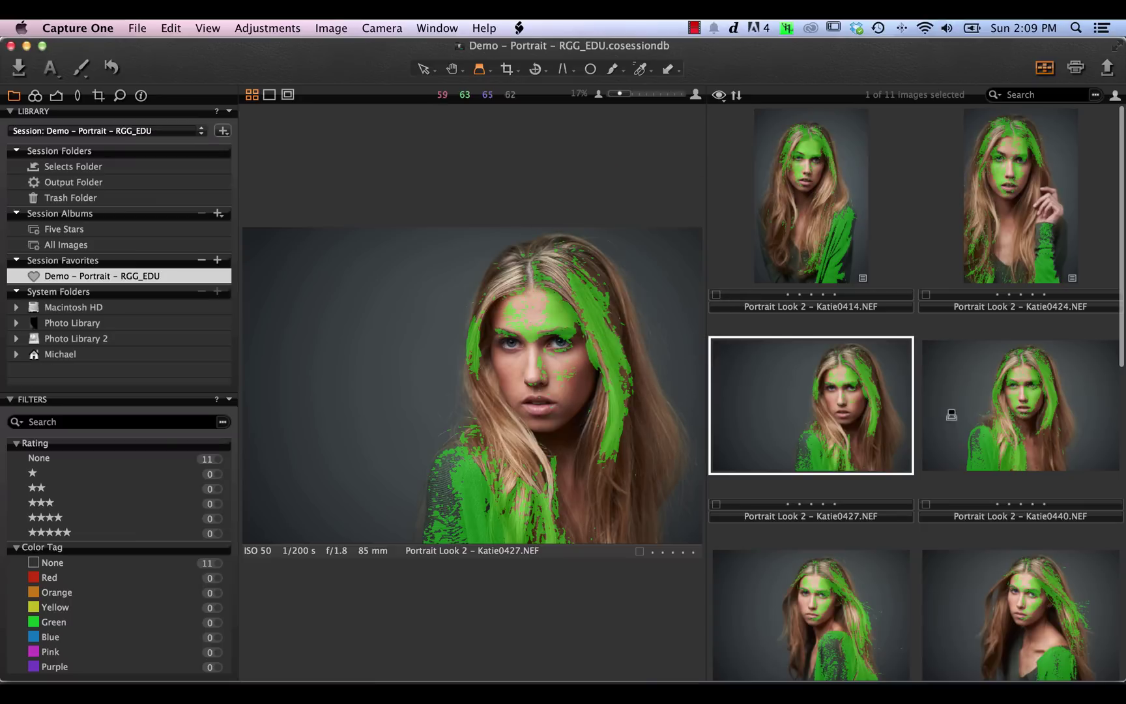
- Return to the Select tool, rate portrait 0427 one star, and step forward through the portraits to 0467
{"action": "left_click", "coordinate": [424, 70]}
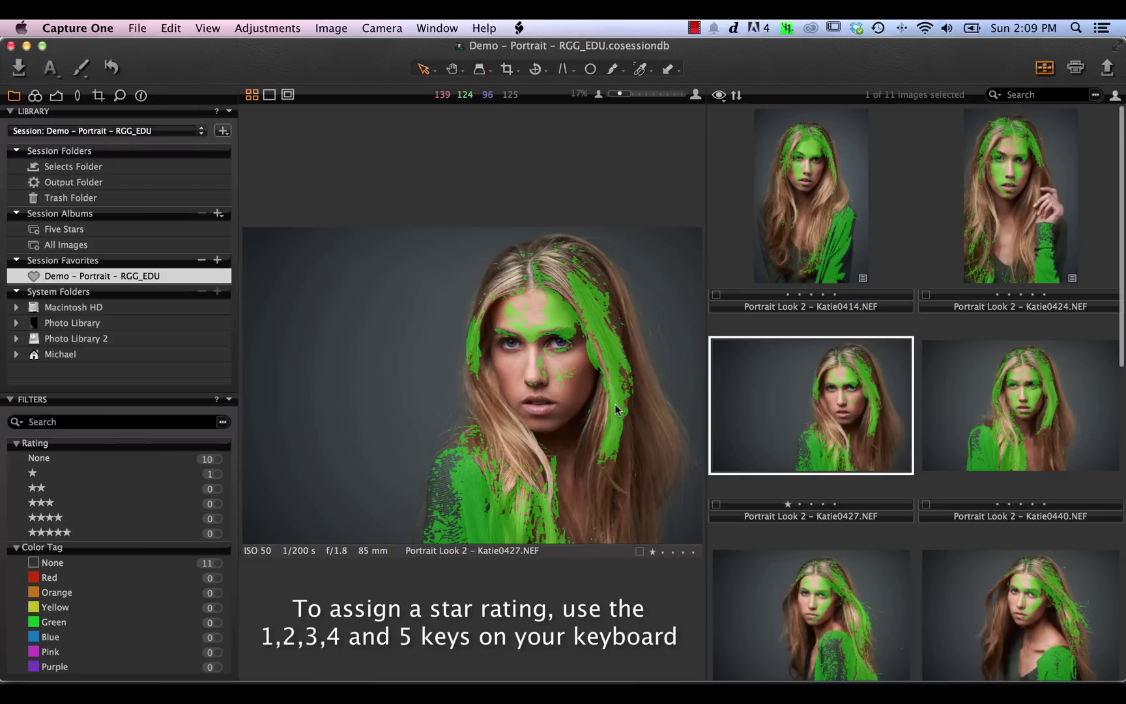
{"action": "key", "text": "Right"}
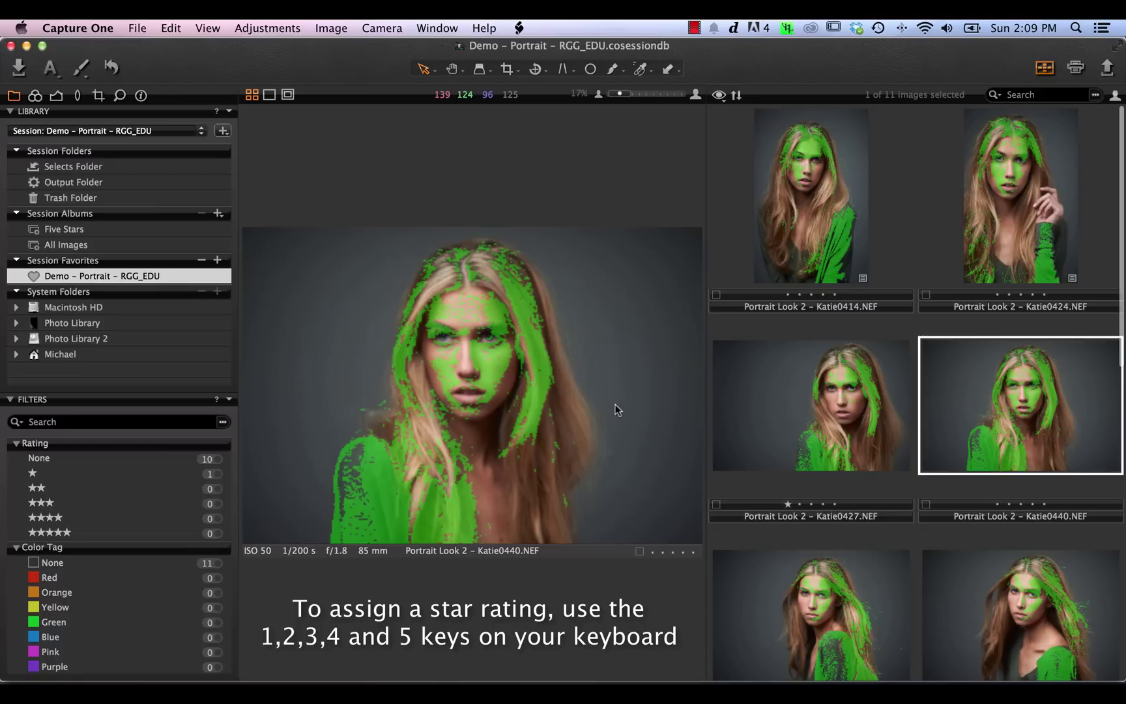
{"action": "key", "text": "Right"}
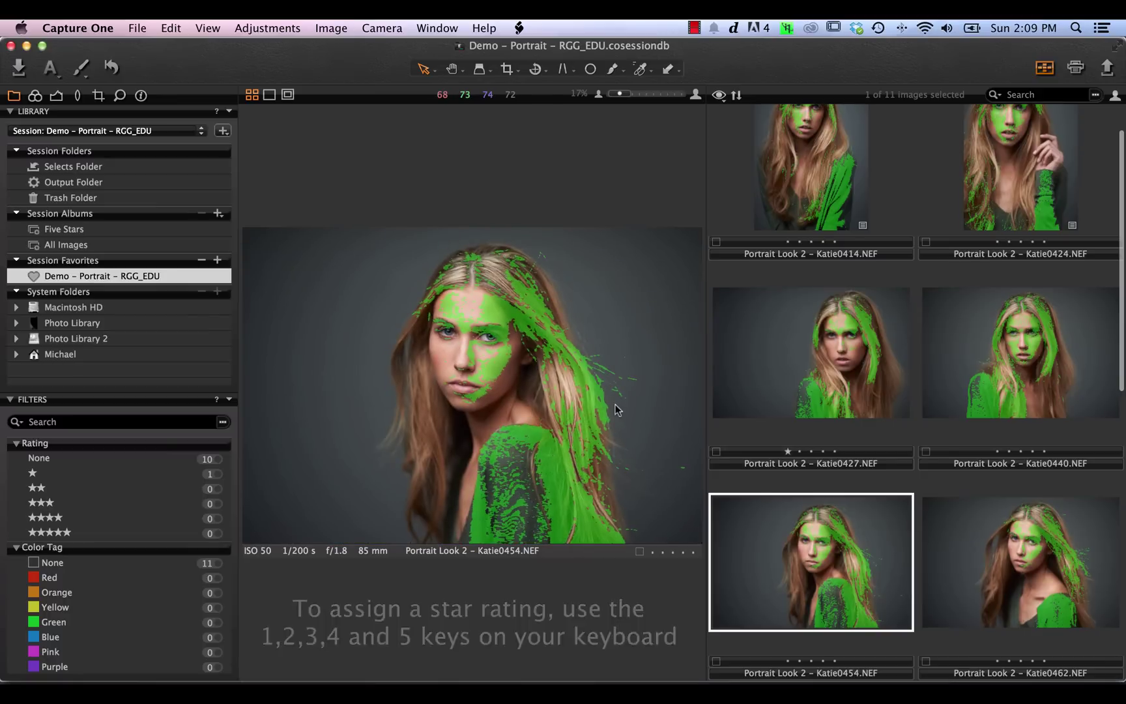
{"action": "key", "text": "Right"}
{"action": "key", "text": "Right"}
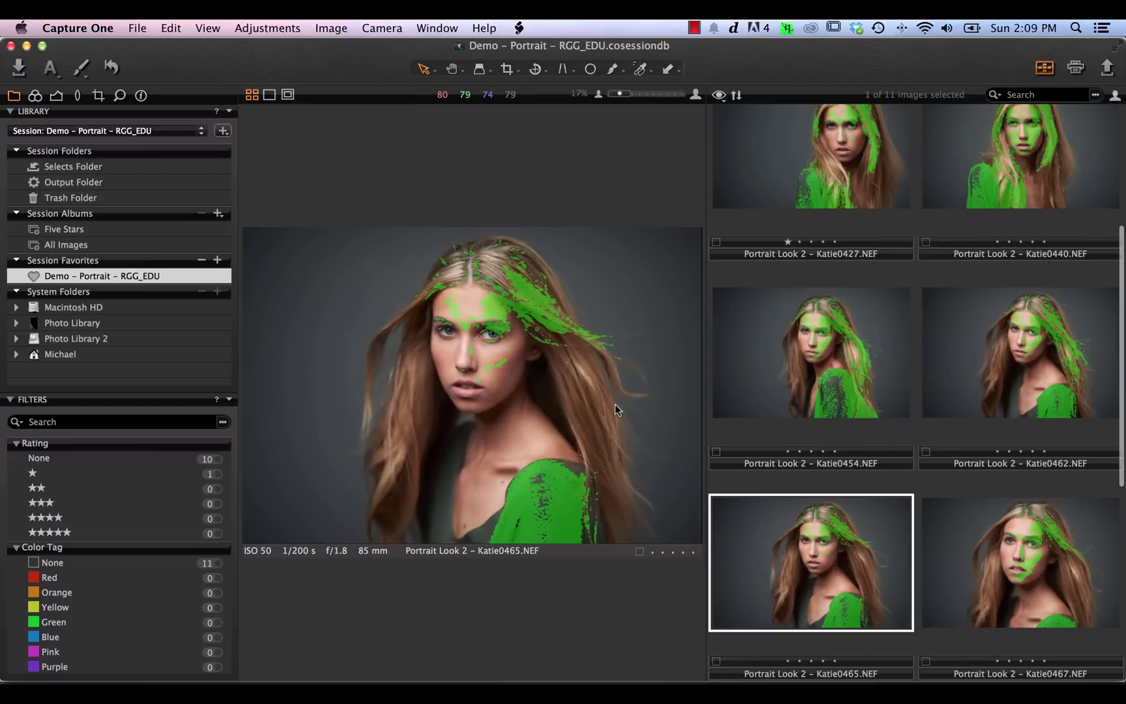
{"action": "key", "text": "Right"}
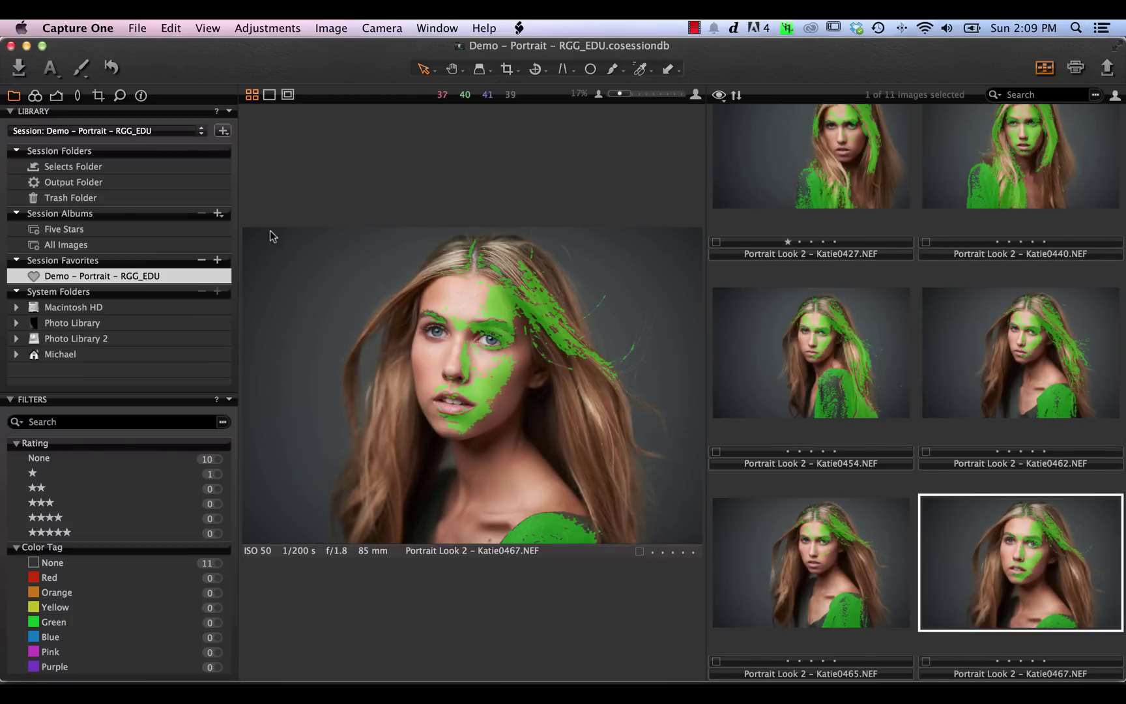
- Zoom in to 67% on the face in portrait 0467 to check the focus mask around the eyes, and zoom back out
{"action": "key", "text": "super+plus"}
{"action": "key", "text": "super+plus"}
{"action": "key", "text": "super+plus"}
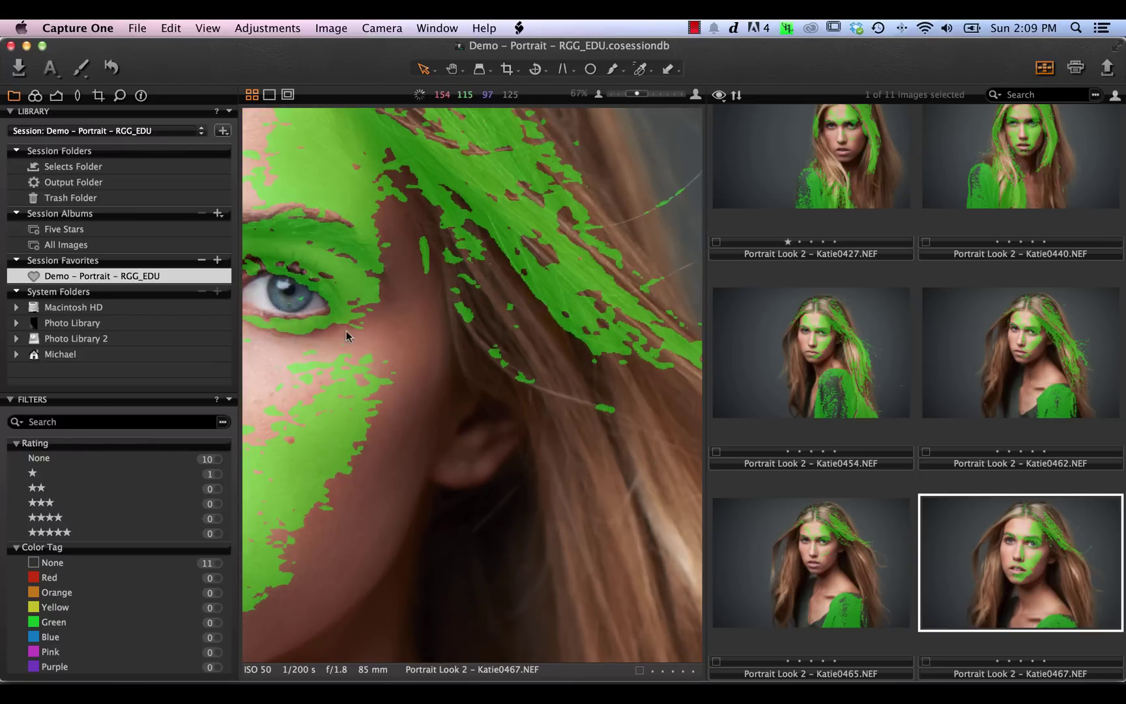
{"action": "left_click_drag", "start_coordinate": [344, 332], "coordinate": [591, 342]}
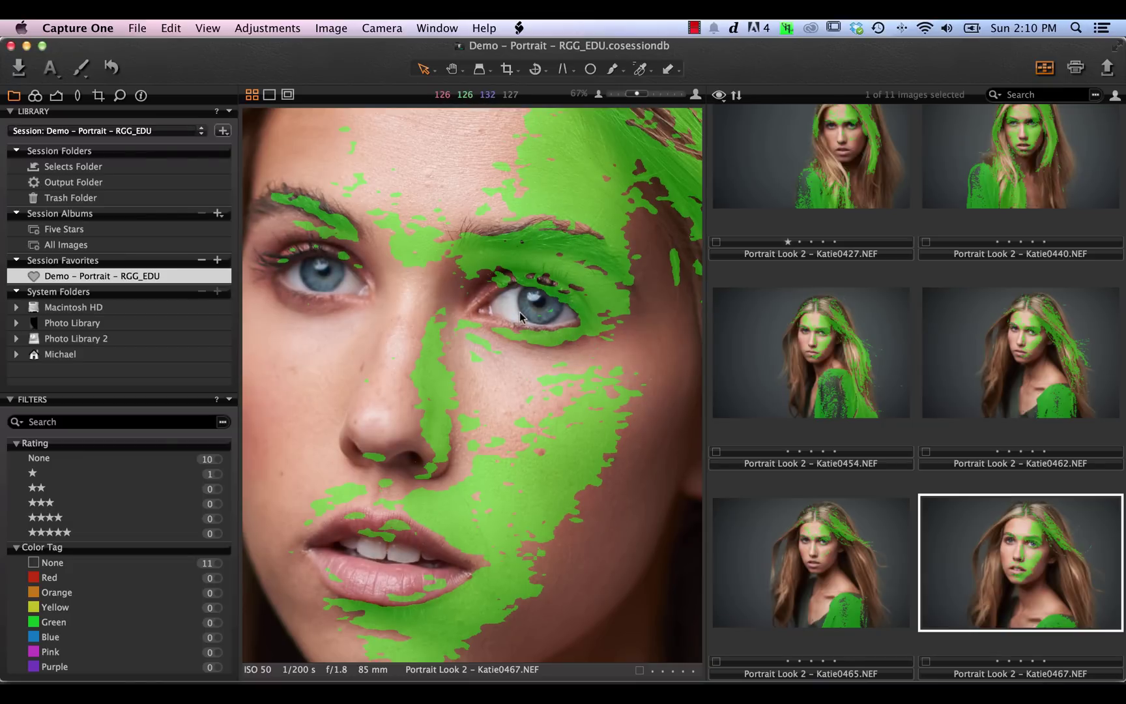
{"action": "key", "text": "super+minus"}
{"action": "key", "text": "super+minus"}
{"action": "key", "text": "super+minus"}
{"action": "key", "text": "super+minus"}
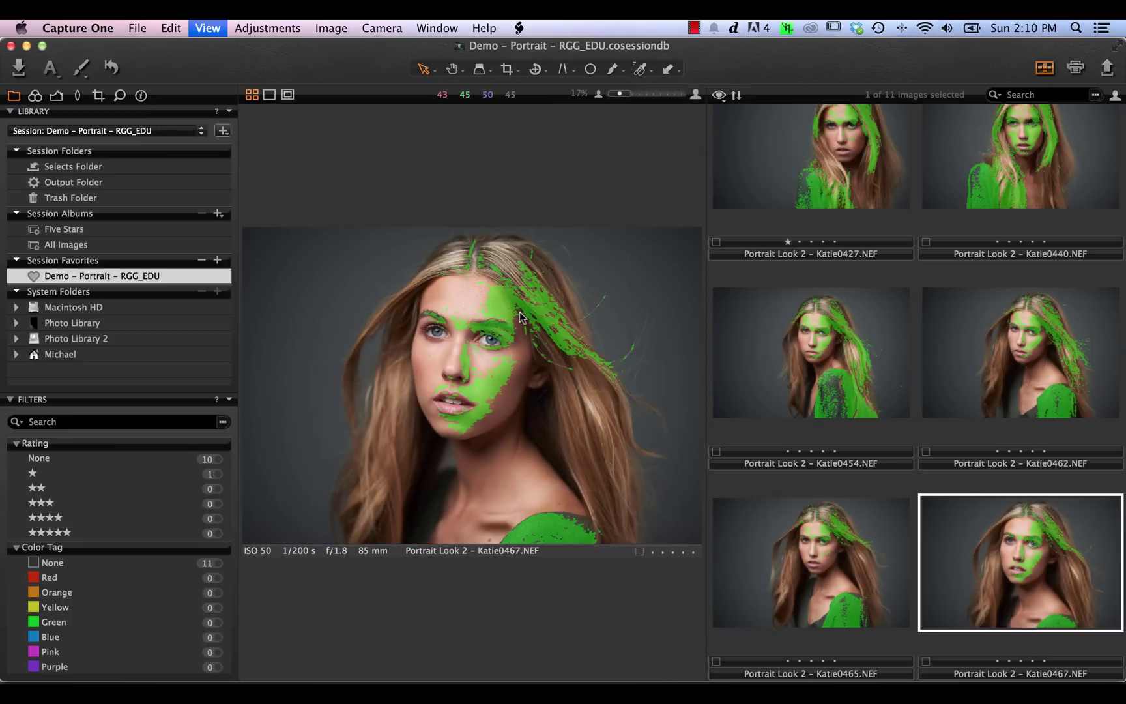
- Display portrait 0473 and zoom in to 100% on the eyes to check its focus mask
{"action": "scroll", "coordinate": [1051, 573], "scroll_direction": "down", "scroll_amount": 5}
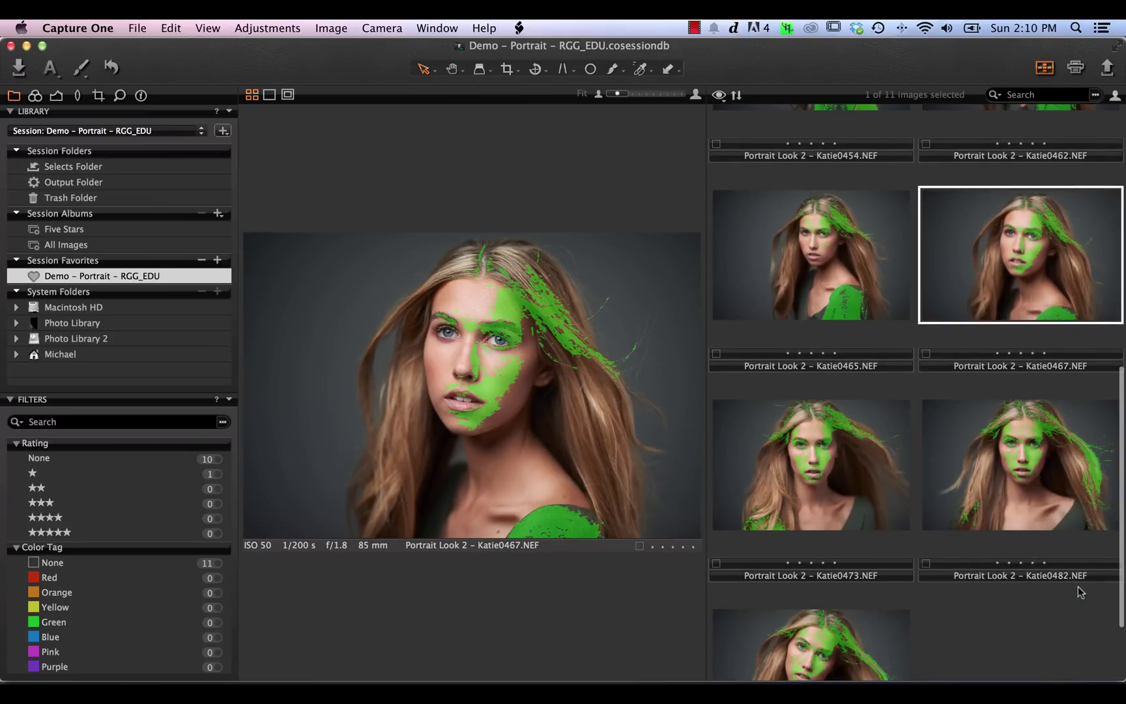
{"action": "left_click", "coordinate": [854, 487]}
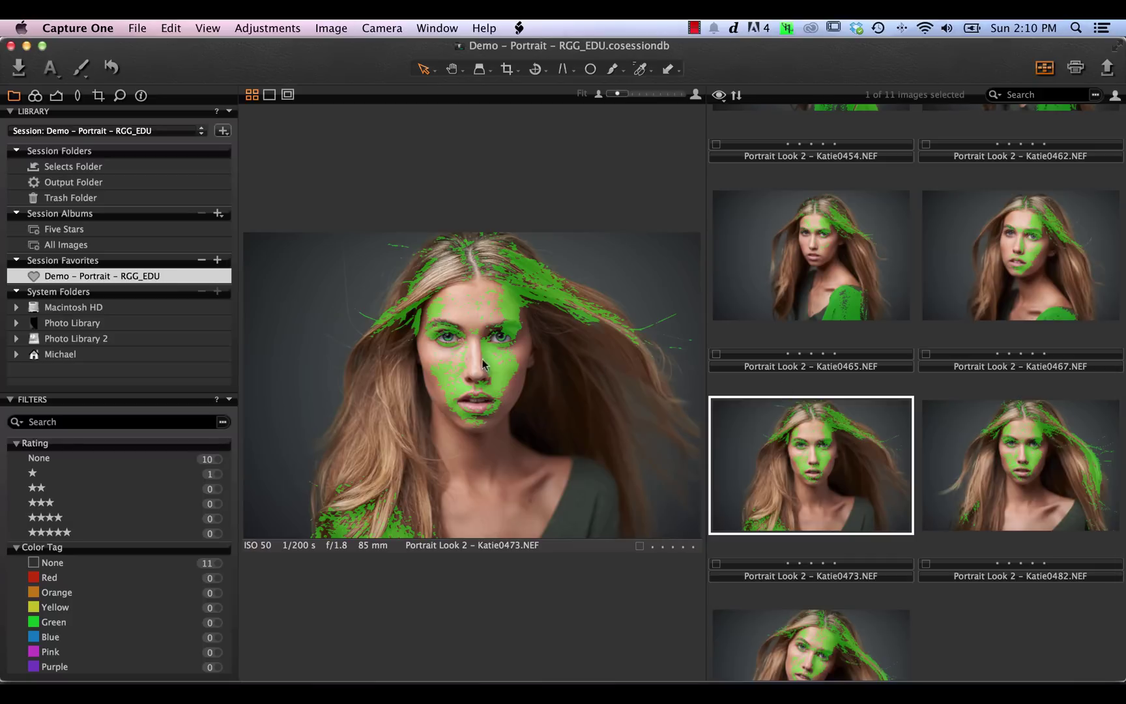
{"action": "key", "text": "super+plus"}
{"action": "key", "text": "super+plus"}
{"action": "key", "text": "super+plus"}
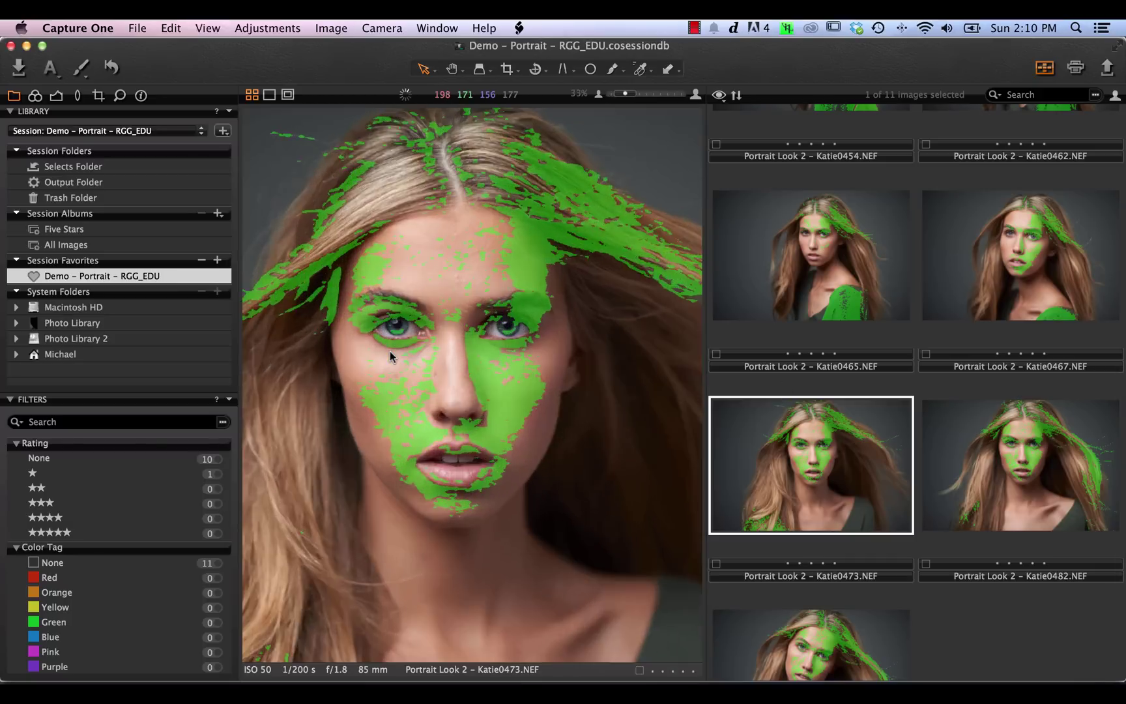
{"action": "key", "text": "super+plus"}
{"action": "key", "text": "super+plus"}
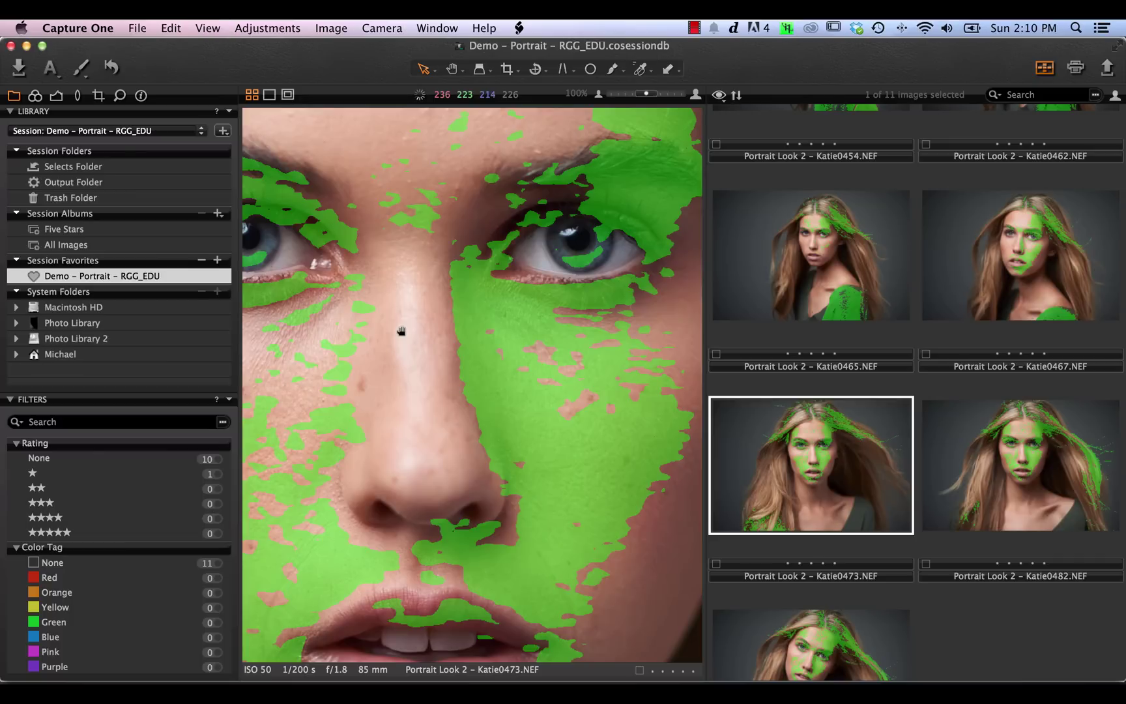
{"action": "left_click_drag", "start_coordinate": [402, 327], "coordinate": [519, 372]}
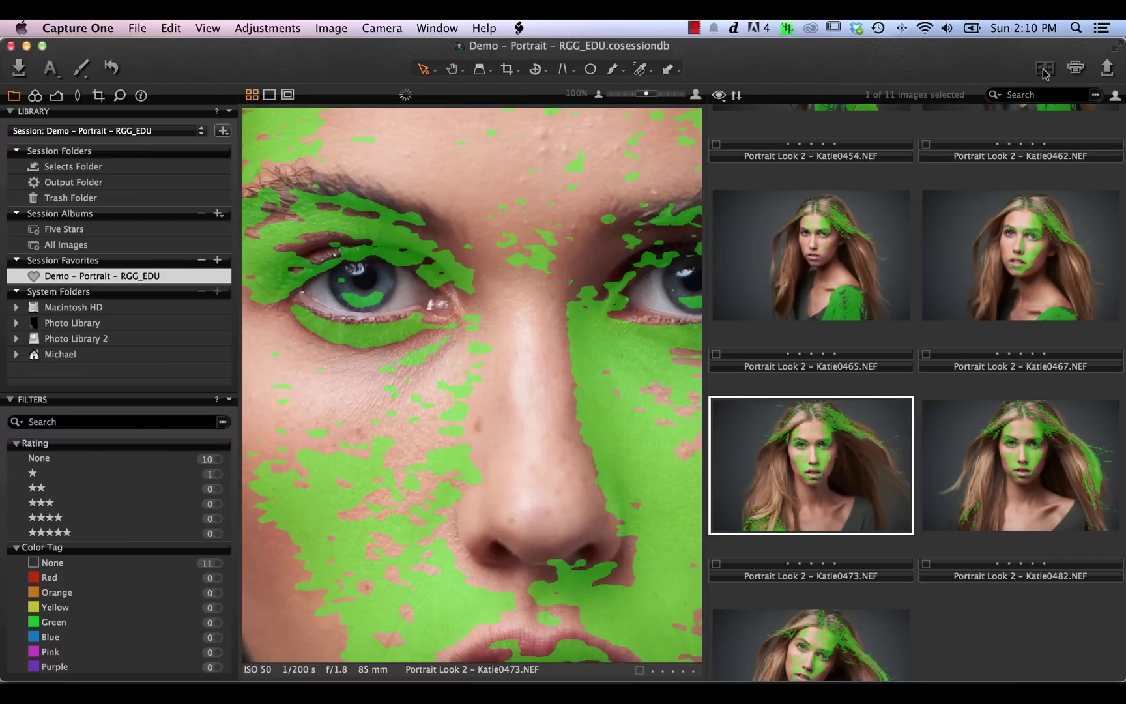
- Turn off the focus mask, check both eyes of portrait 0473 without it, and zoom back out to 17%
{"action": "key", "text": "super+e"}
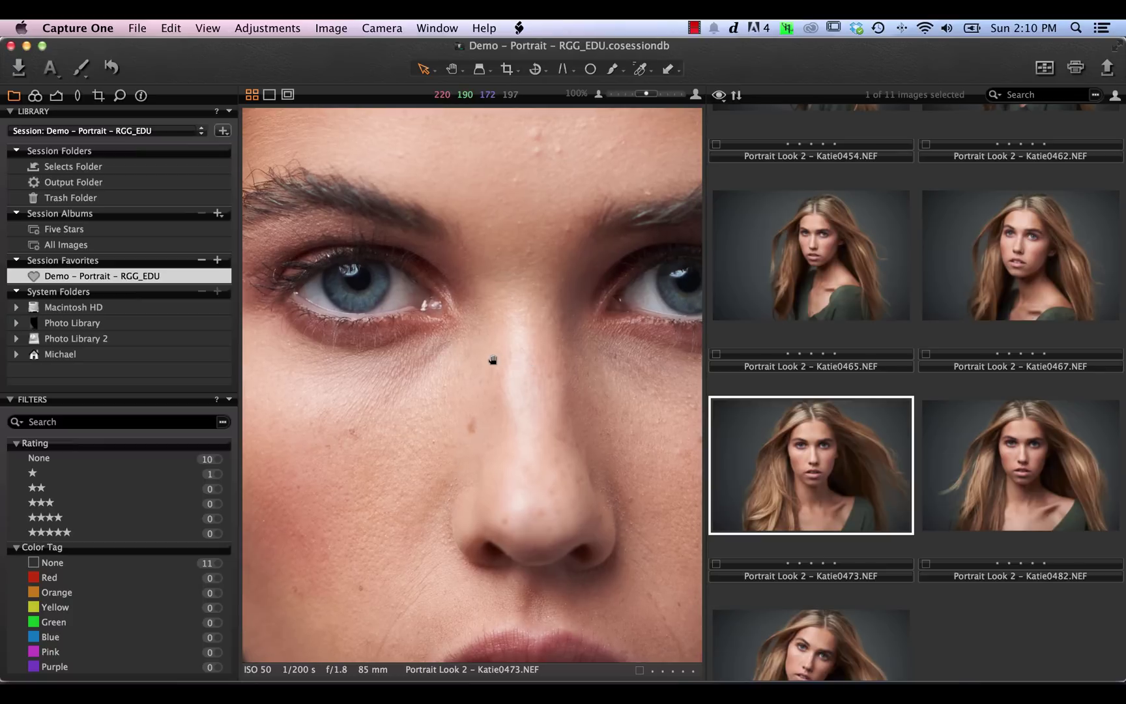
{"action": "left_click_drag", "start_coordinate": [531, 377], "coordinate": [493, 360]}
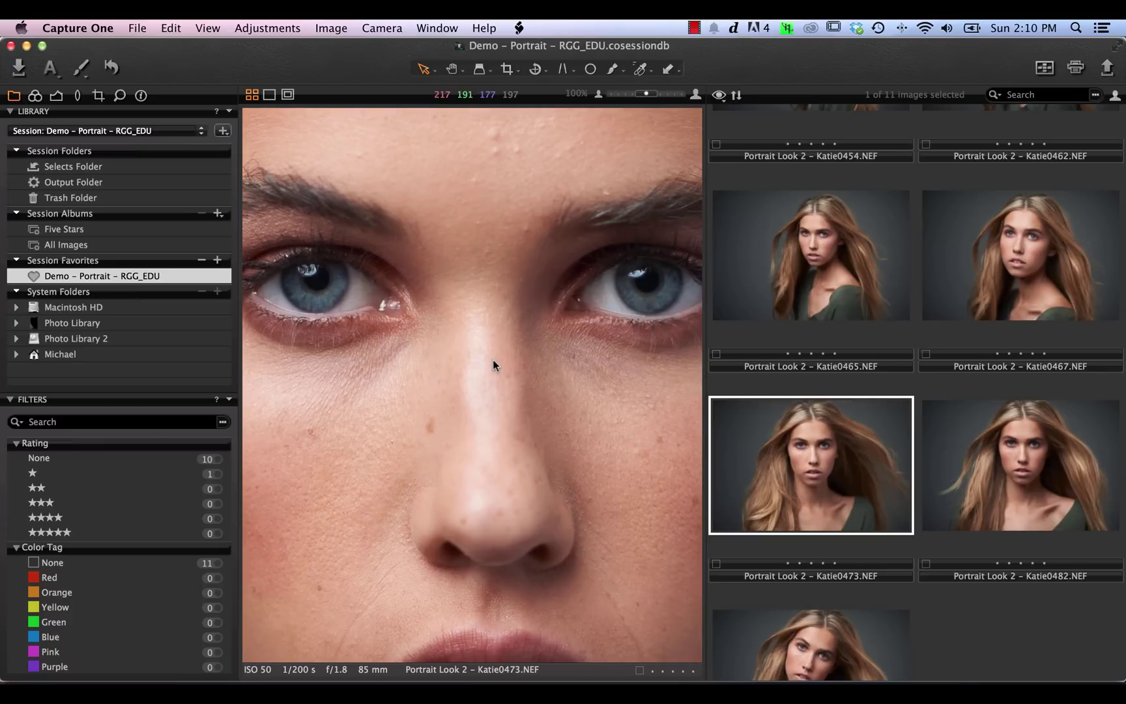
{"action": "key", "text": "super+0"}
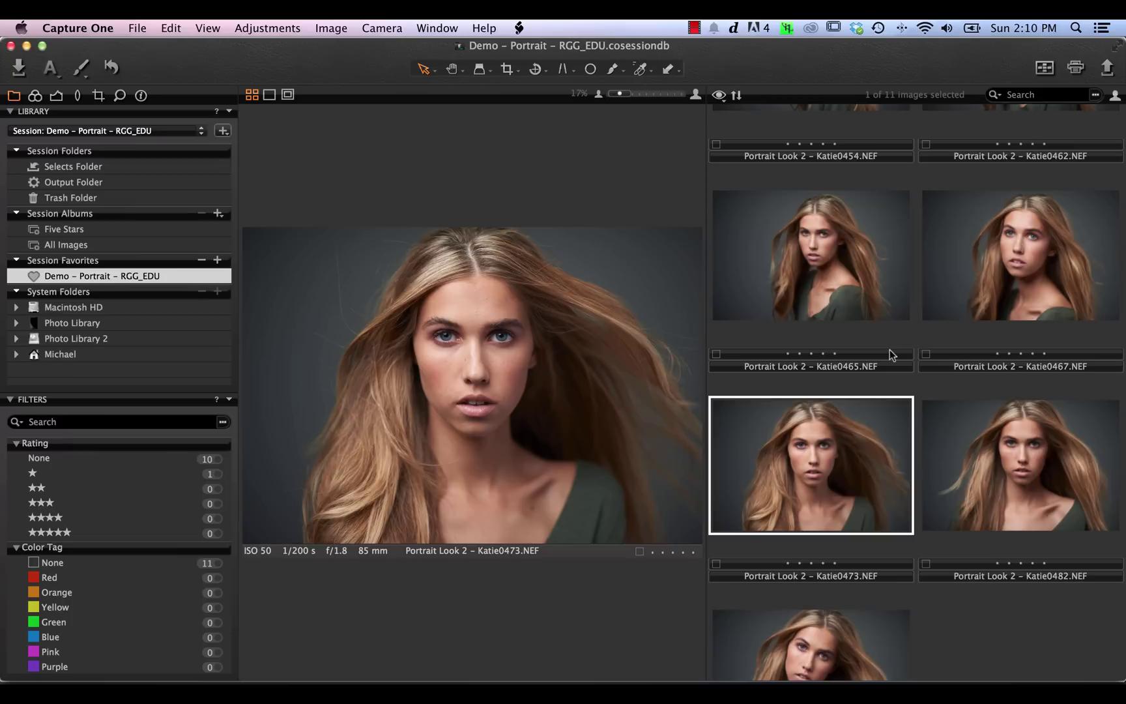
- Rate the first two portraits, 0414 and 0424, two stars each
{"action": "scroll", "coordinate": [891, 354], "scroll_direction": "up", "scroll_amount": 5}
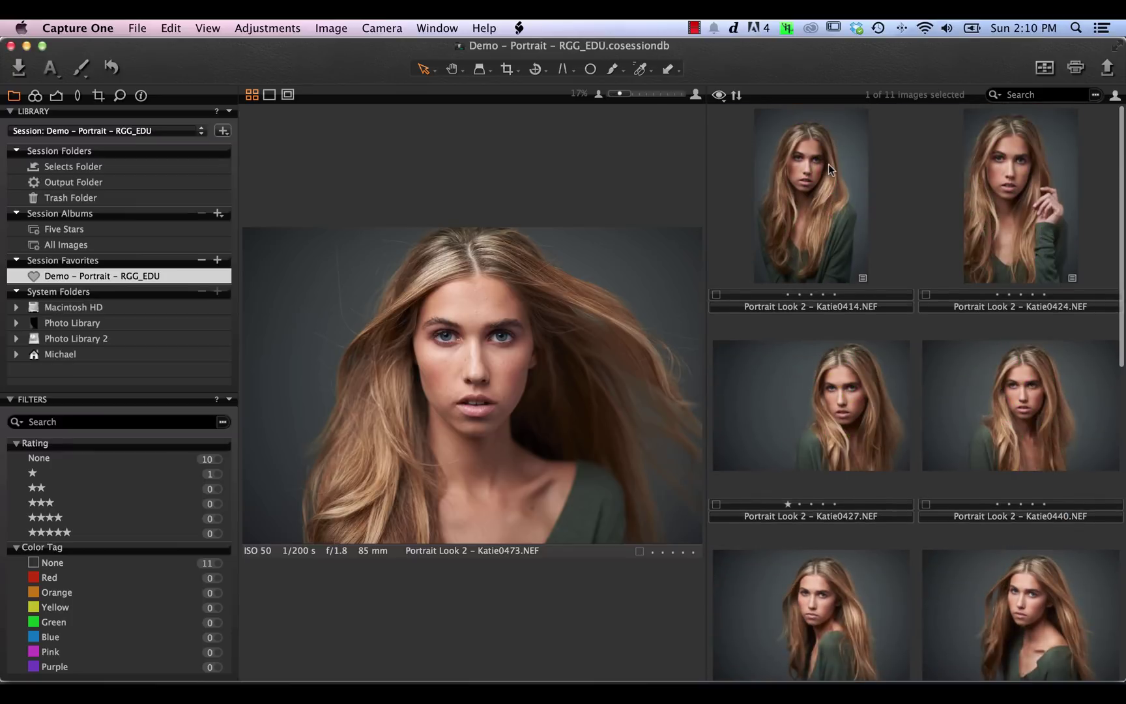
{"action": "left_click", "coordinate": [828, 164]}
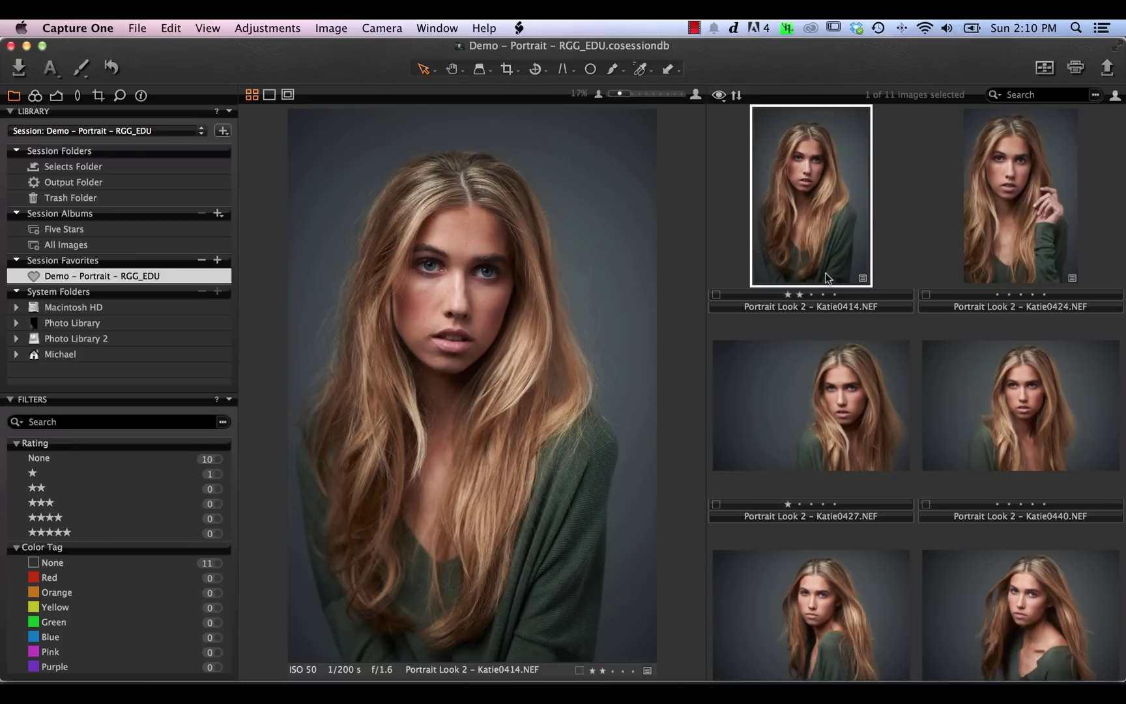
{"action": "key", "text": "Right"}
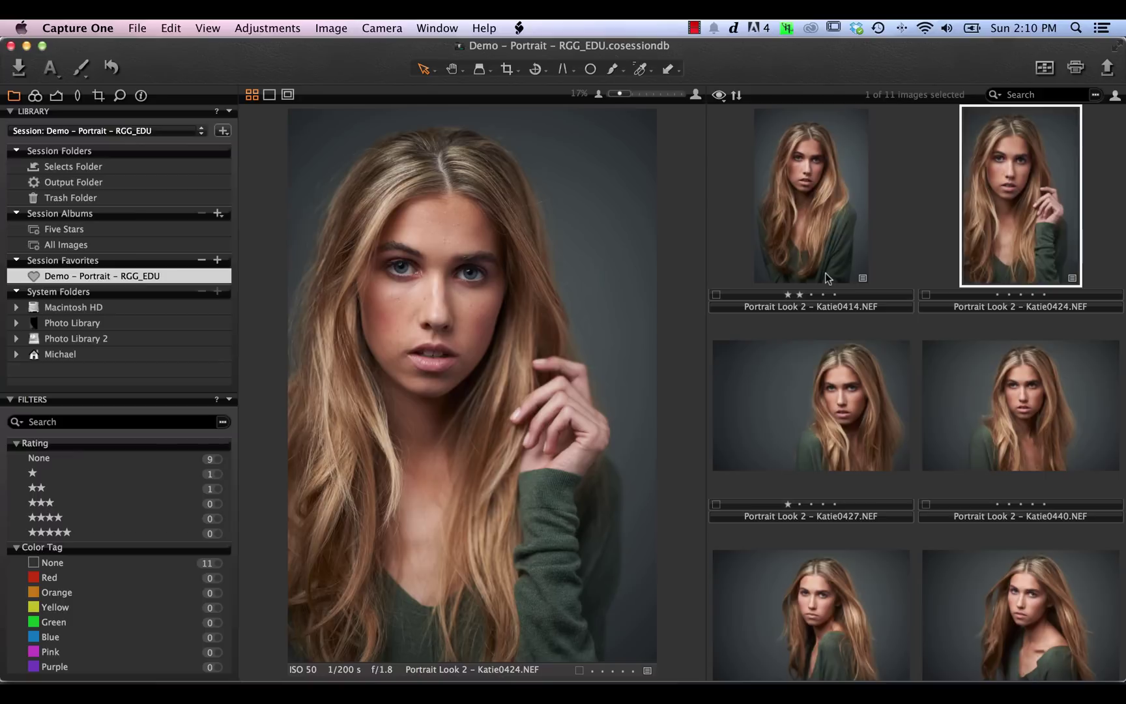
{"action": "key", "text": "2"}
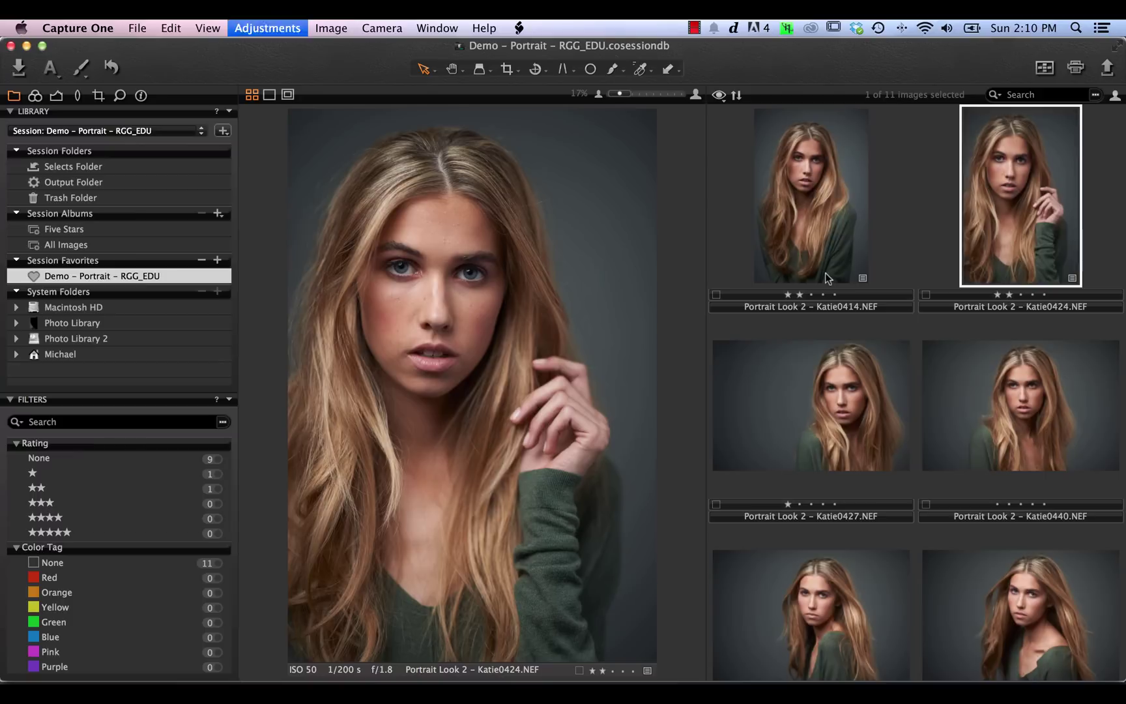
- Keep portrait 0427's rating, rate portrait 0440 three stars, and give portraits 0454 and 0462 four stars each
{"action": "key", "text": "Right"}
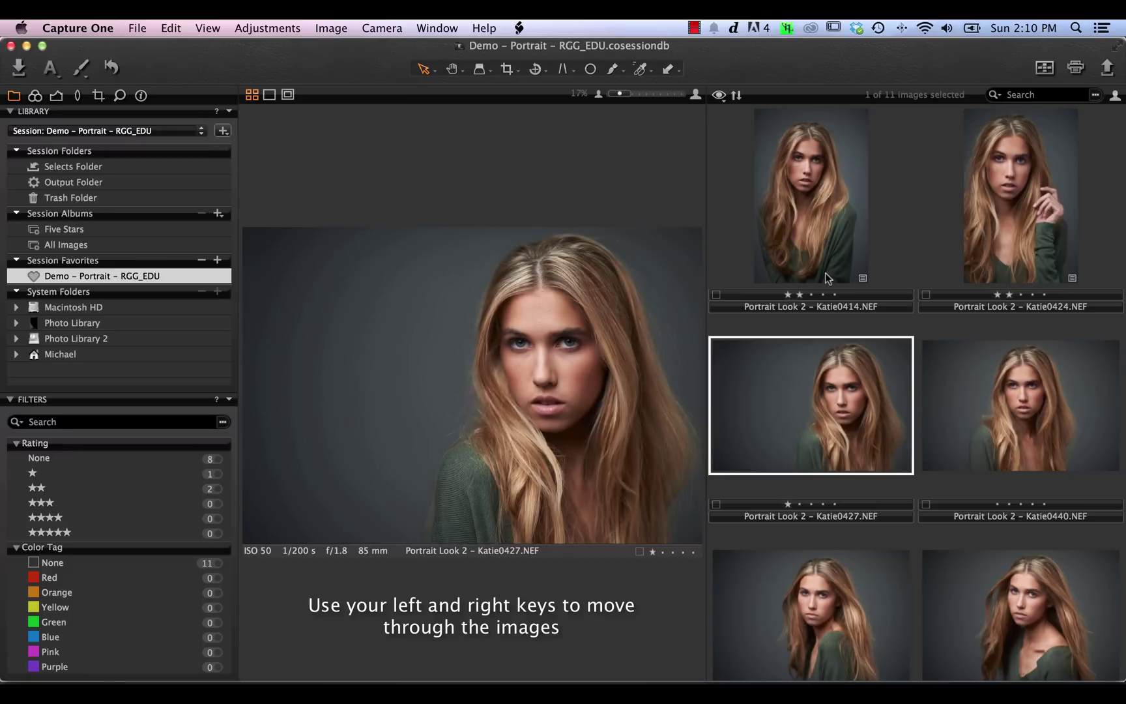
{"action": "key", "text": "Right"}
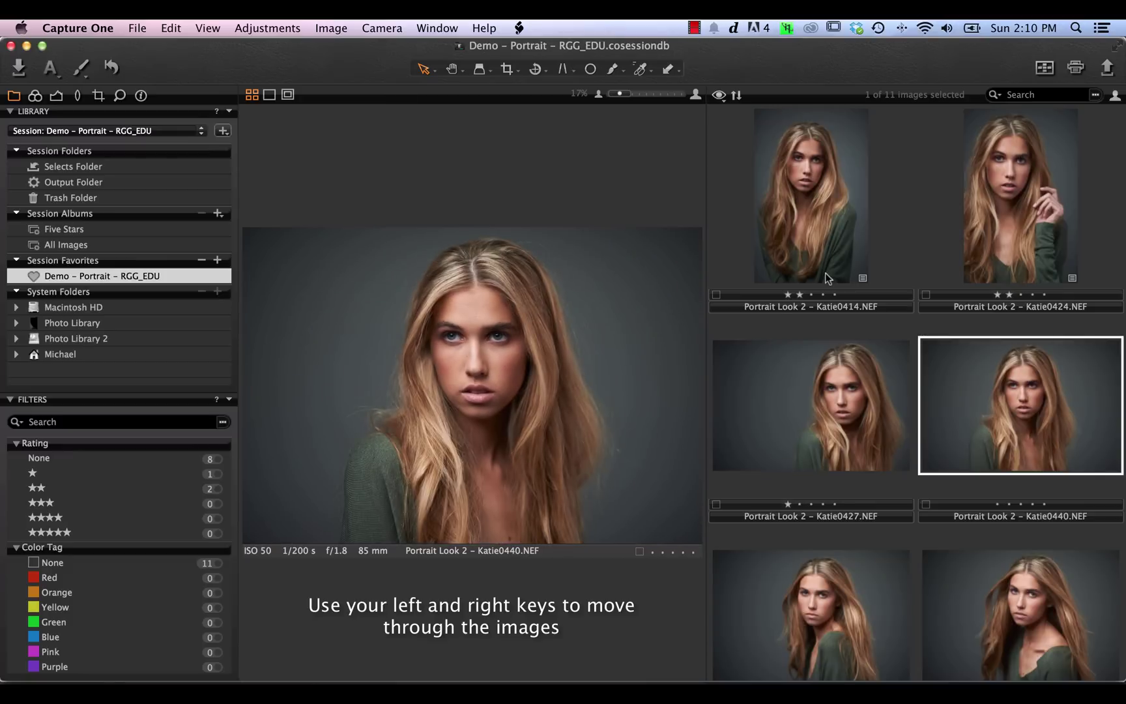
{"action": "key", "text": "3"}
{"action": "key", "text": "Right"}
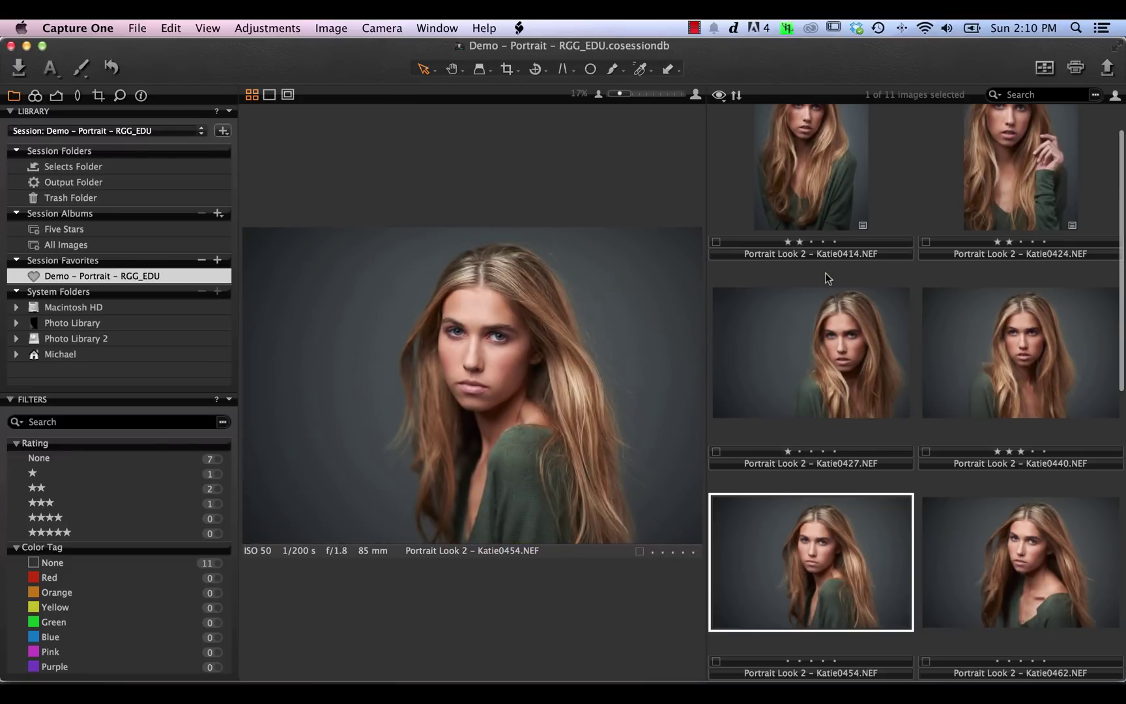
{"action": "key", "text": "4"}
{"action": "key", "text": "Right"}
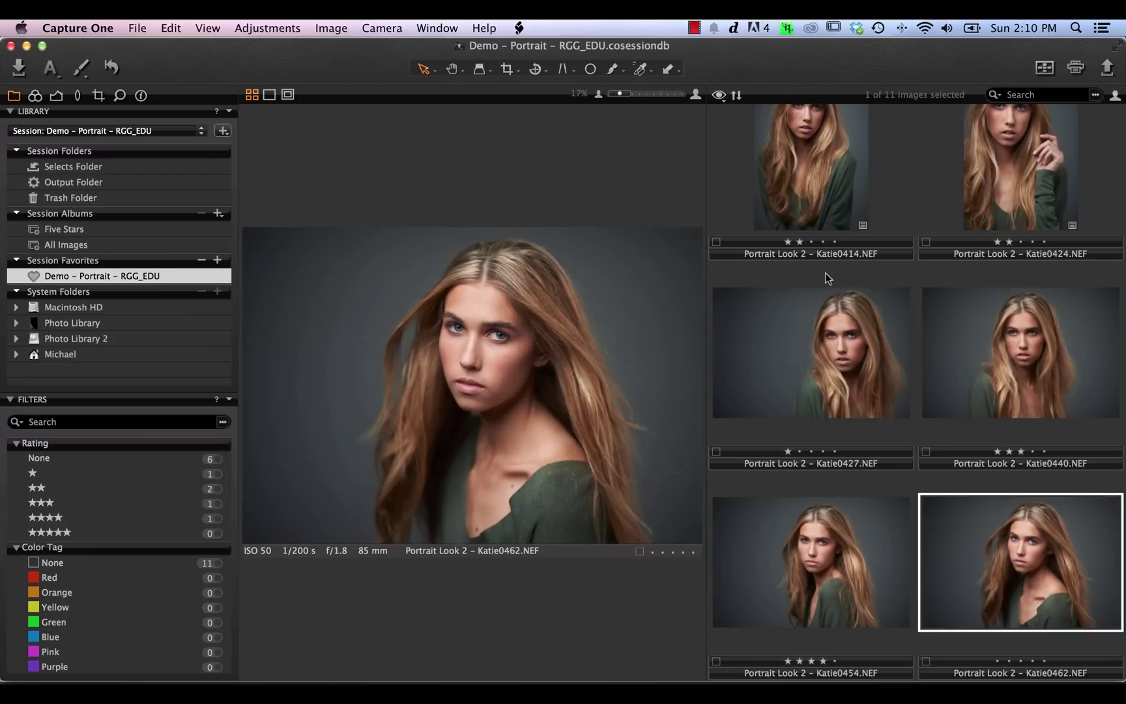
{"action": "key", "text": "4"}
- Compare portraits 0462 and 0465, rating 0465 four stars and lowering 0462 to three stars
{"action": "key", "text": "Right"}
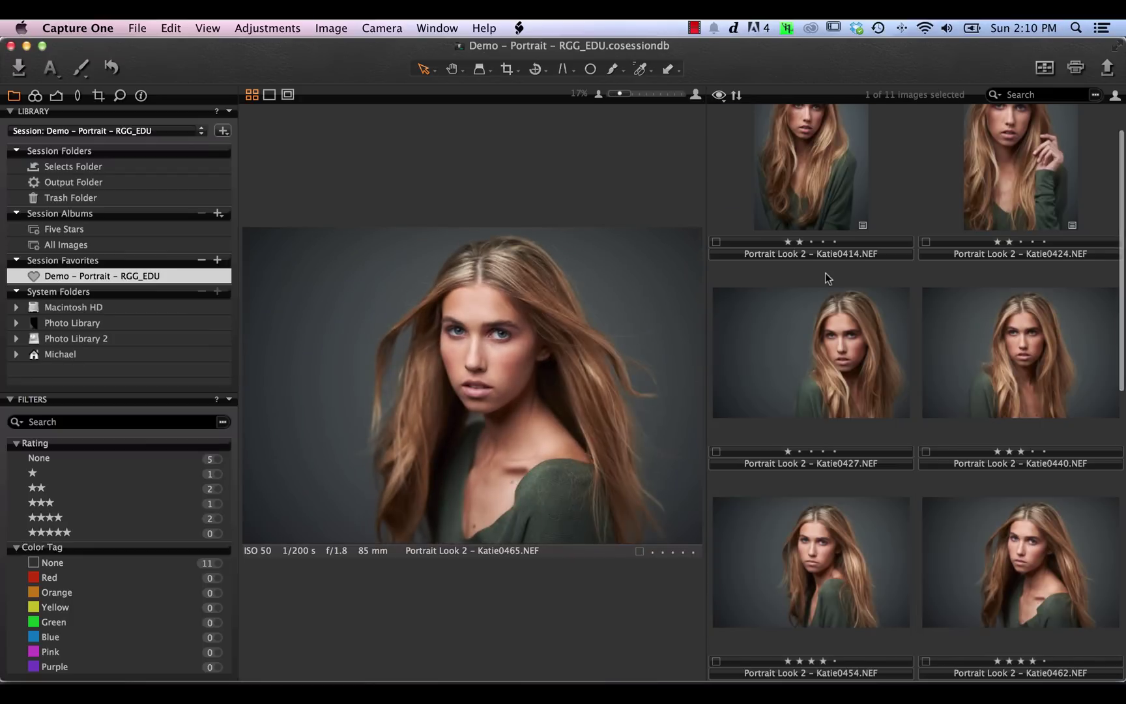
{"action": "key", "text": "Right"}
{"action": "key", "text": "Left"}
{"action": "key", "text": "Left"}
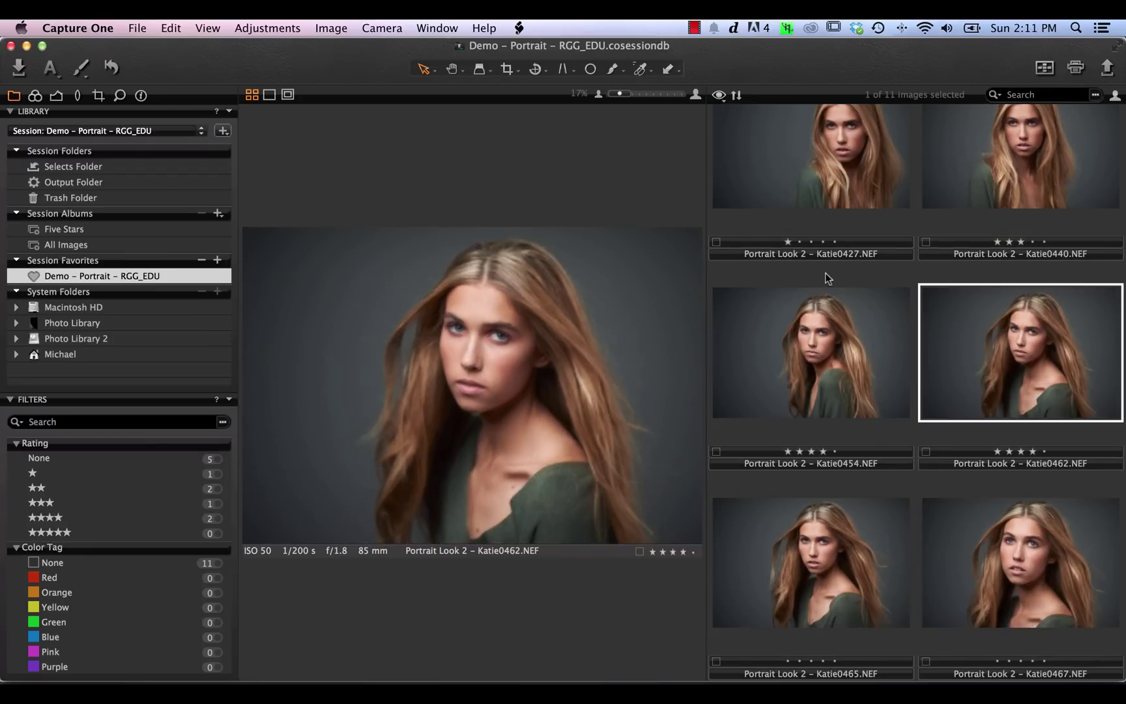
{"action": "key", "text": "Right"}
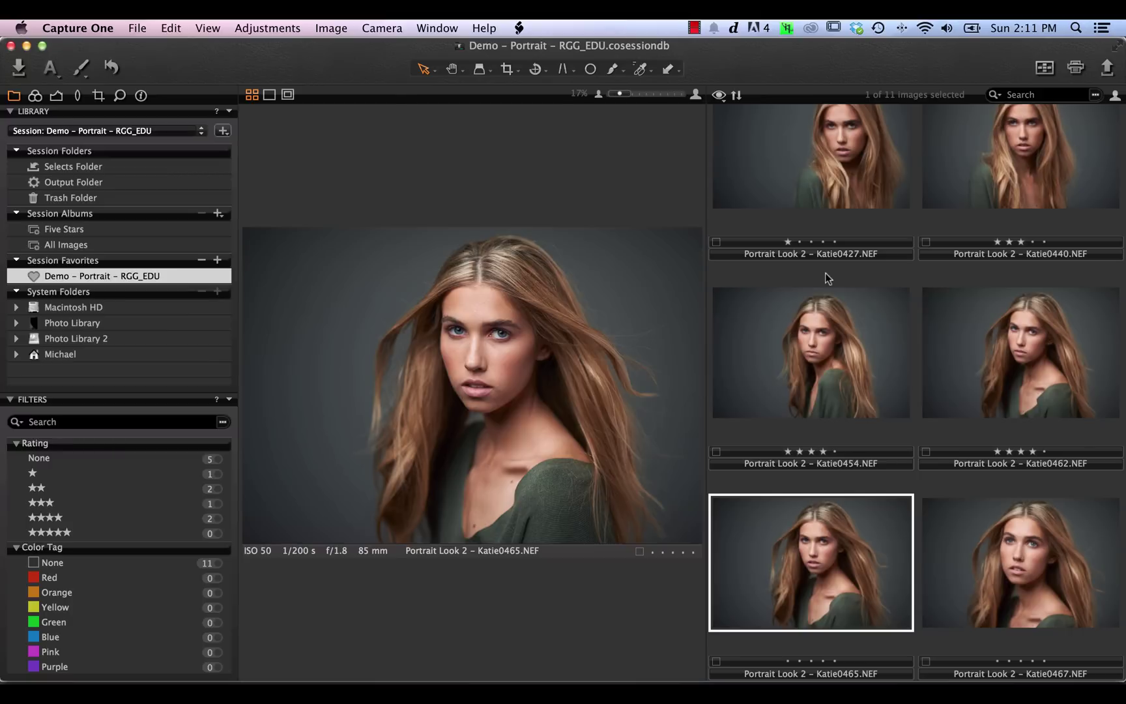
{"action": "key", "text": "Left"}
{"action": "key", "text": "Right"}
{"action": "key", "text": "4"}
{"action": "key", "text": "Left"}
{"action": "key", "text": "3"}
- Compare portrait 0467 with the one after it and rate 0467 two stars
{"action": "key", "text": "Down"}
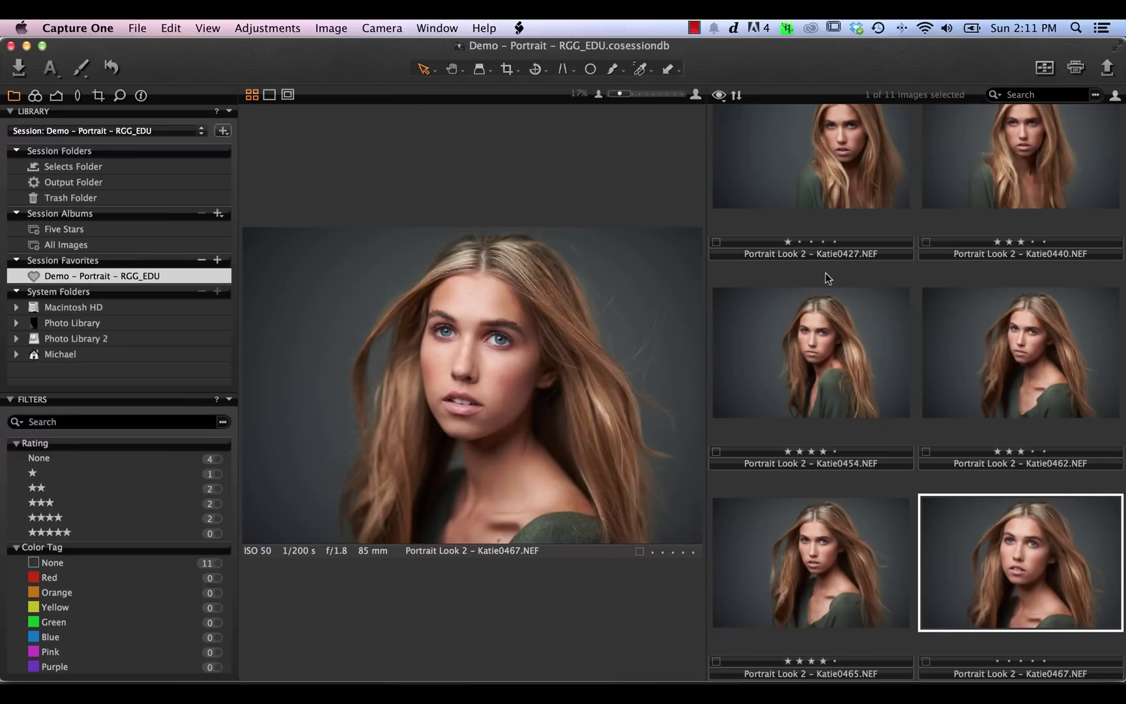
{"action": "key", "text": "Right"}
{"action": "key", "text": "Left"}
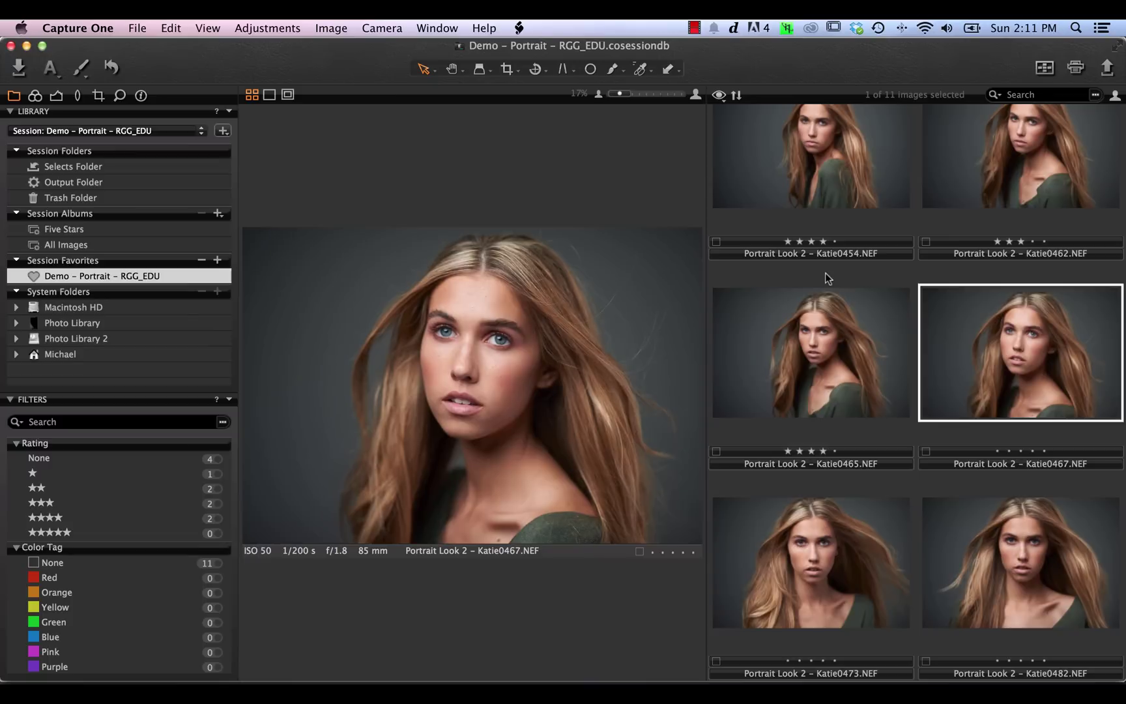
{"action": "key", "text": "2"}
- Rate the last three portraits, 0473, 0482 and 0483, four stars each
{"action": "key", "text": "Right"}
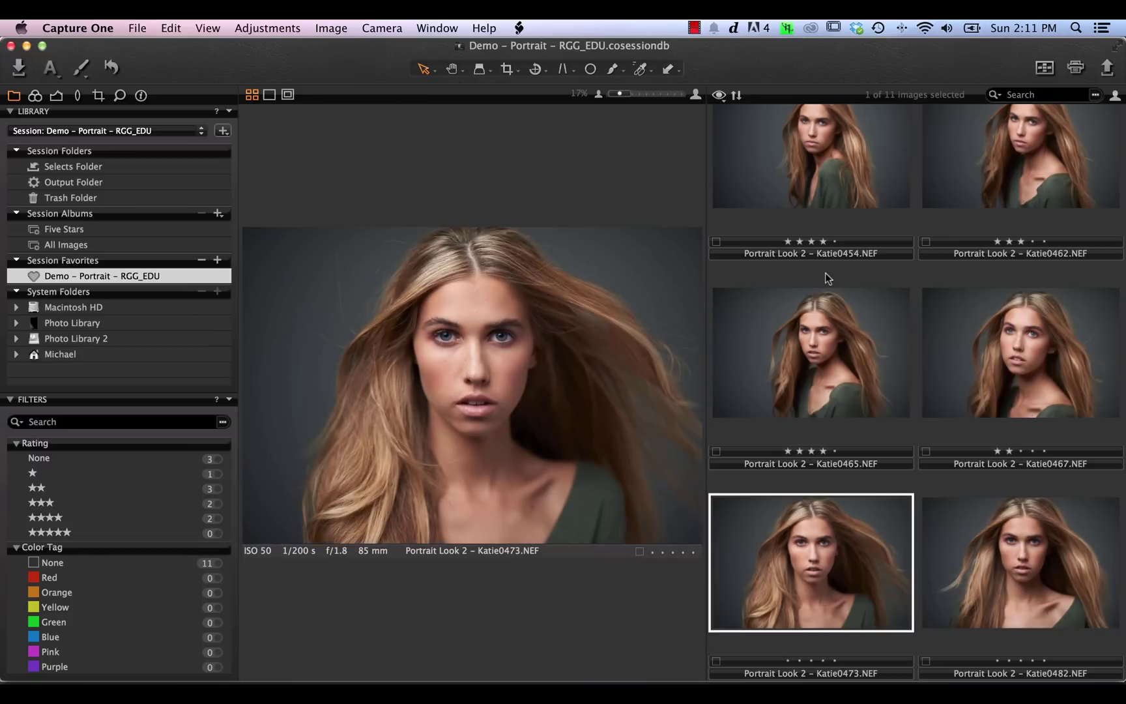
{"action": "key", "text": "4"}
{"action": "key", "text": "Right"}
{"action": "key", "text": "4"}
{"action": "key", "text": "Right"}
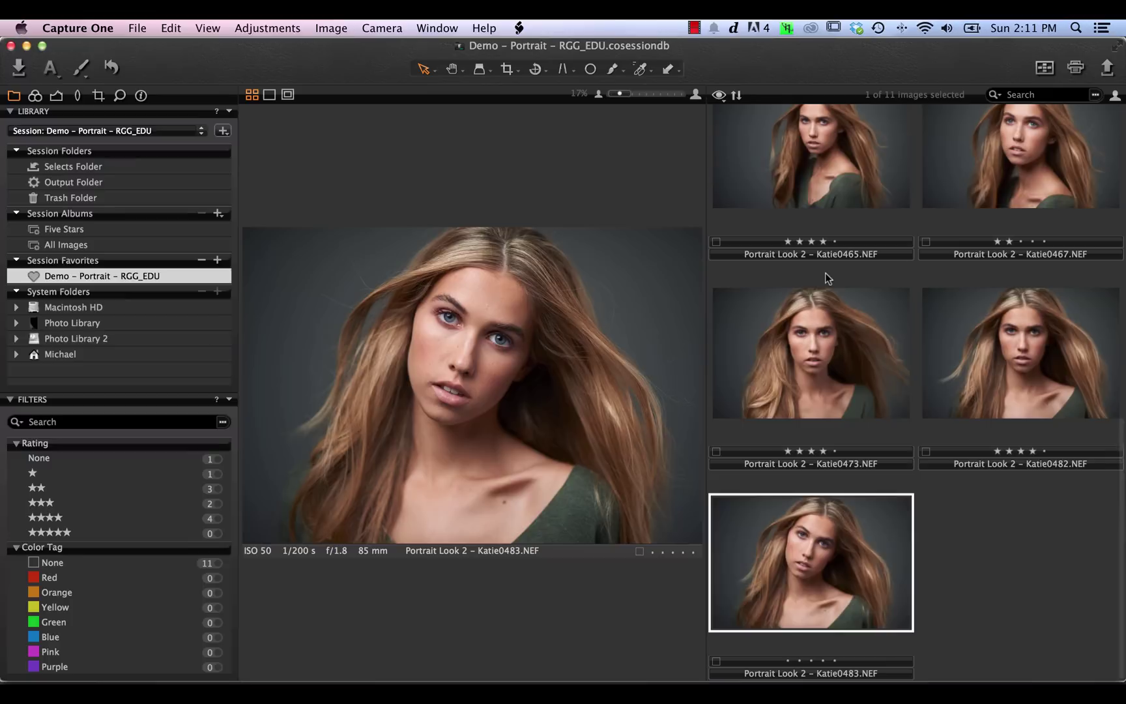
{"action": "key", "text": "4"}
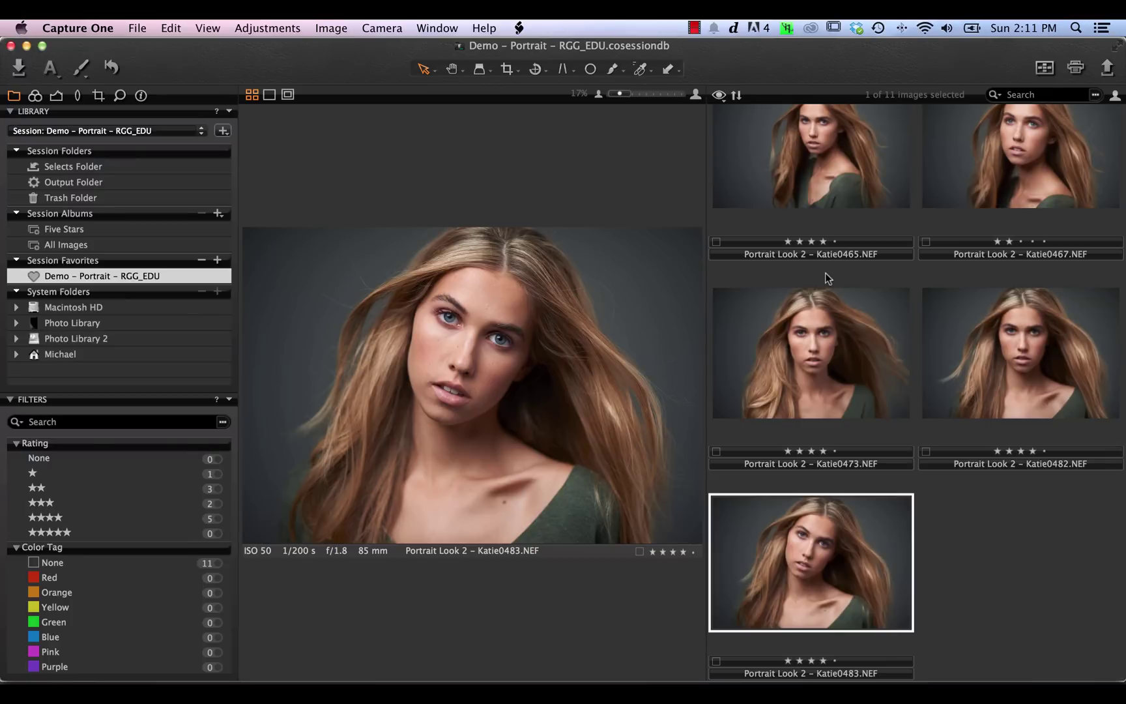
- Filter the session's portraits to those rated four stars or higher with an advanced search preset, and close the search window
{"action": "scroll", "coordinate": [831, 264], "scroll_direction": "up", "scroll_amount": 5}
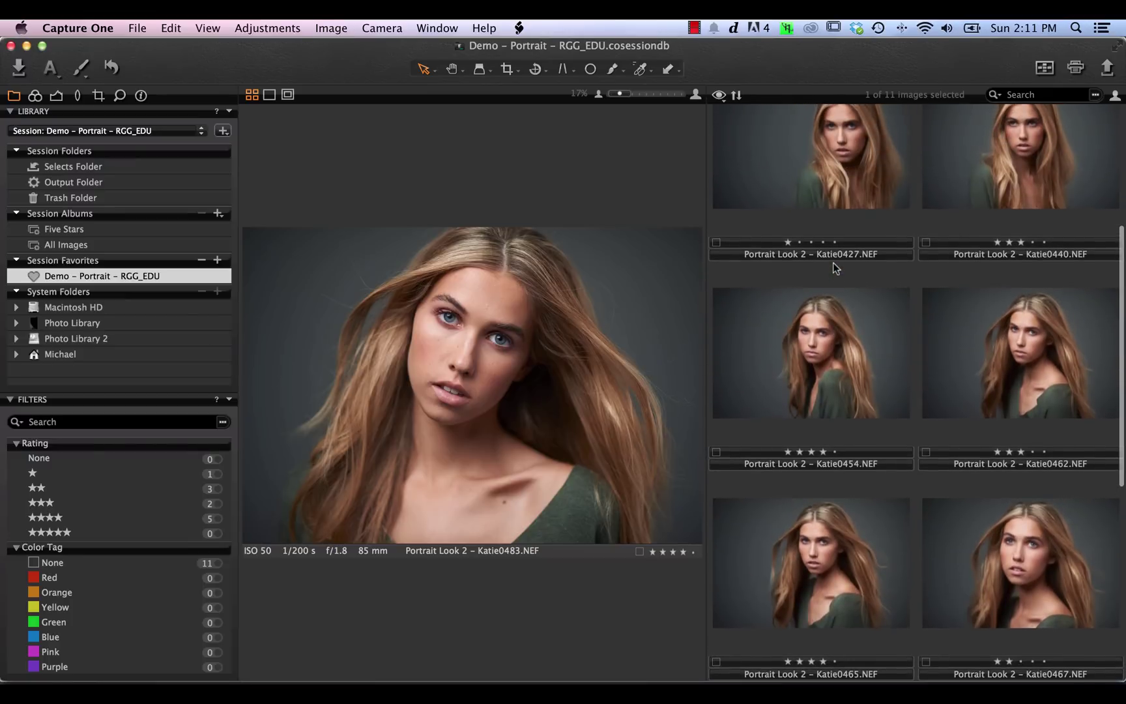
{"action": "scroll", "coordinate": [833, 263], "scroll_direction": "up", "scroll_amount": 3}
{"action": "scroll", "coordinate": [891, 250], "scroll_direction": "up", "scroll_amount": 2}
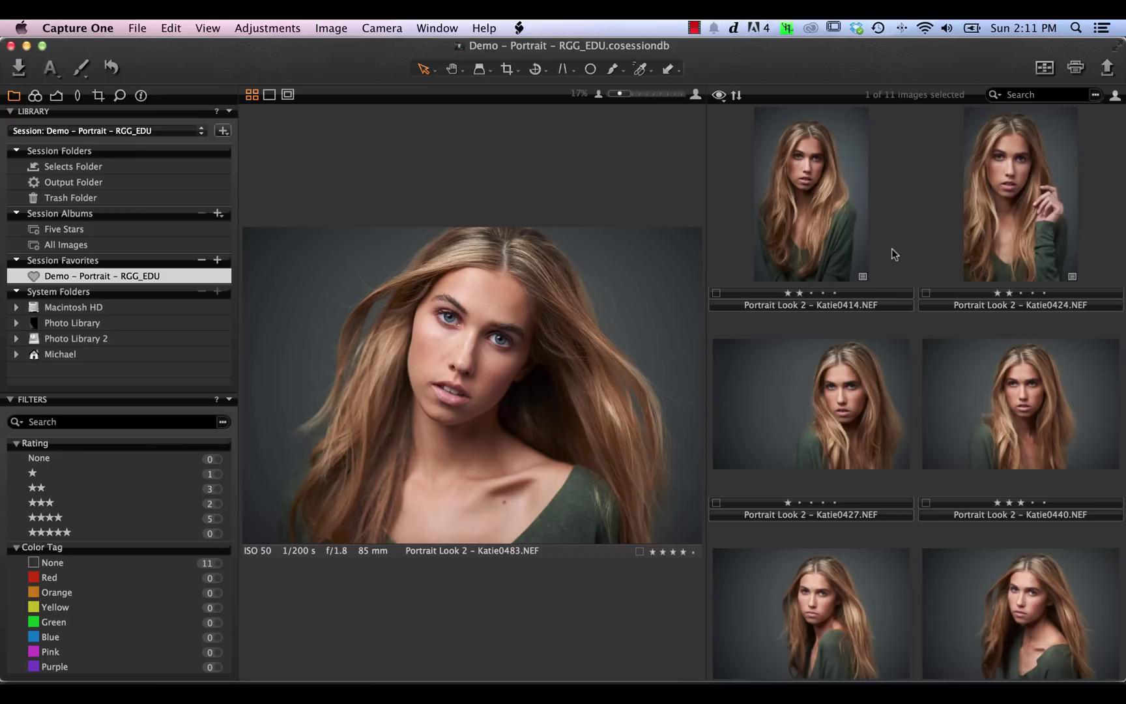
{"action": "scroll", "coordinate": [937, 371], "scroll_direction": "down", "scroll_amount": 8}
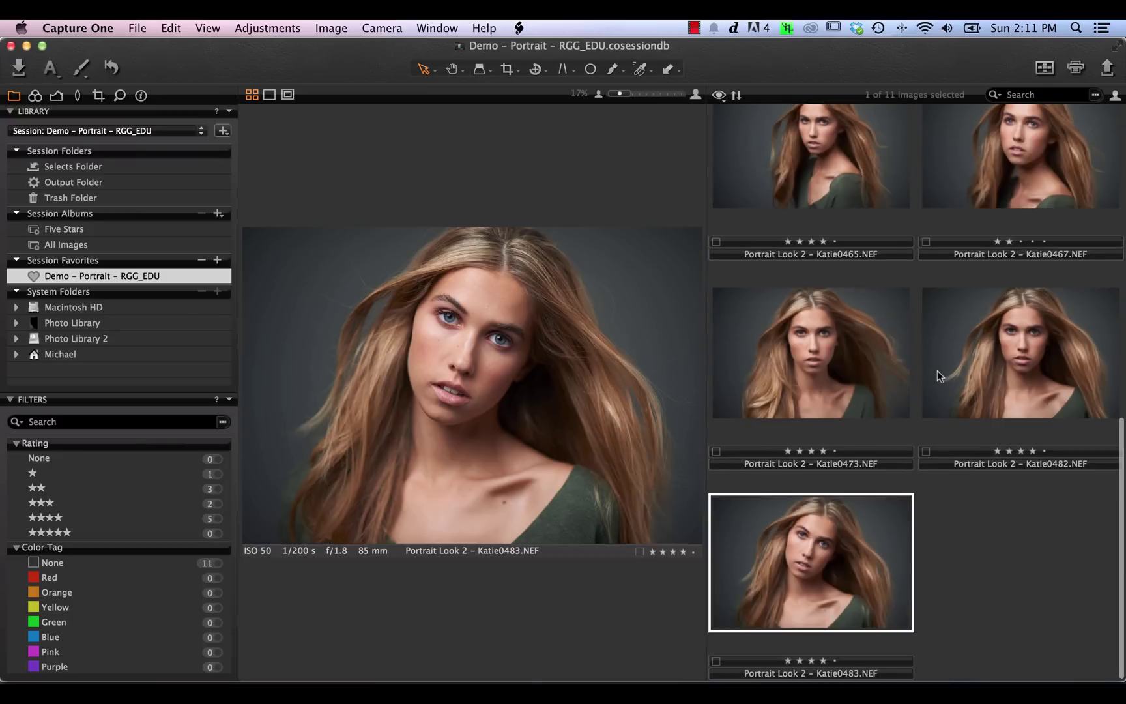
{"action": "scroll", "coordinate": [938, 371], "scroll_direction": "up", "scroll_amount": 8}
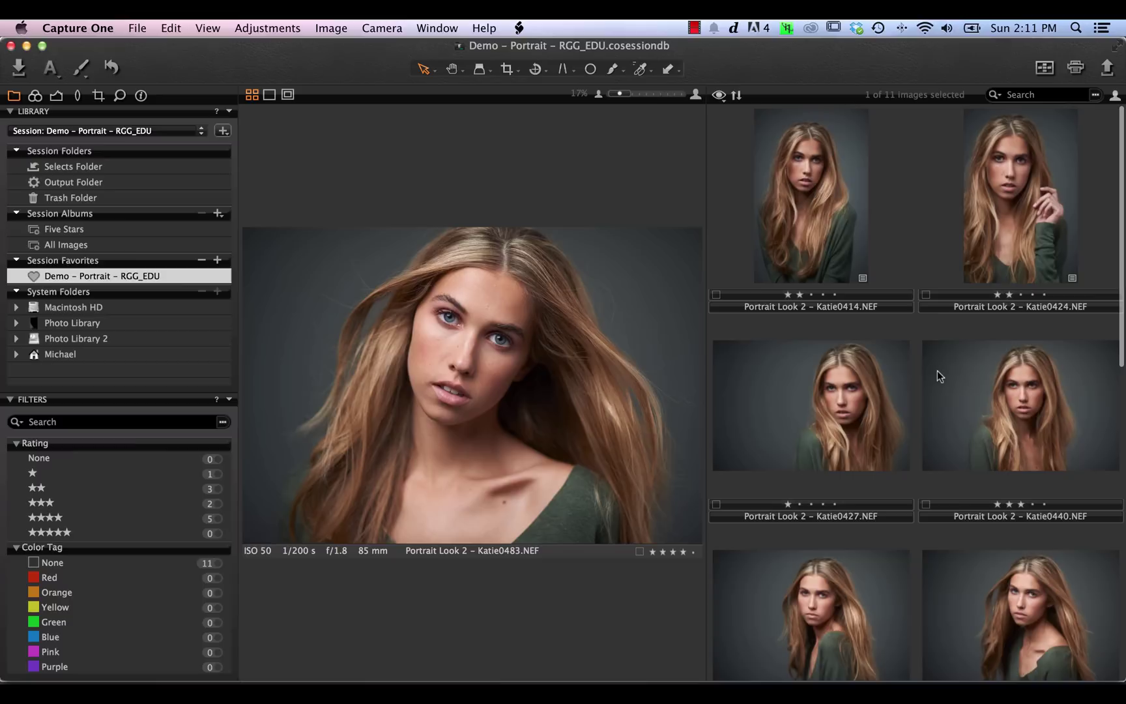
{"action": "left_click", "coordinate": [1095, 95]}
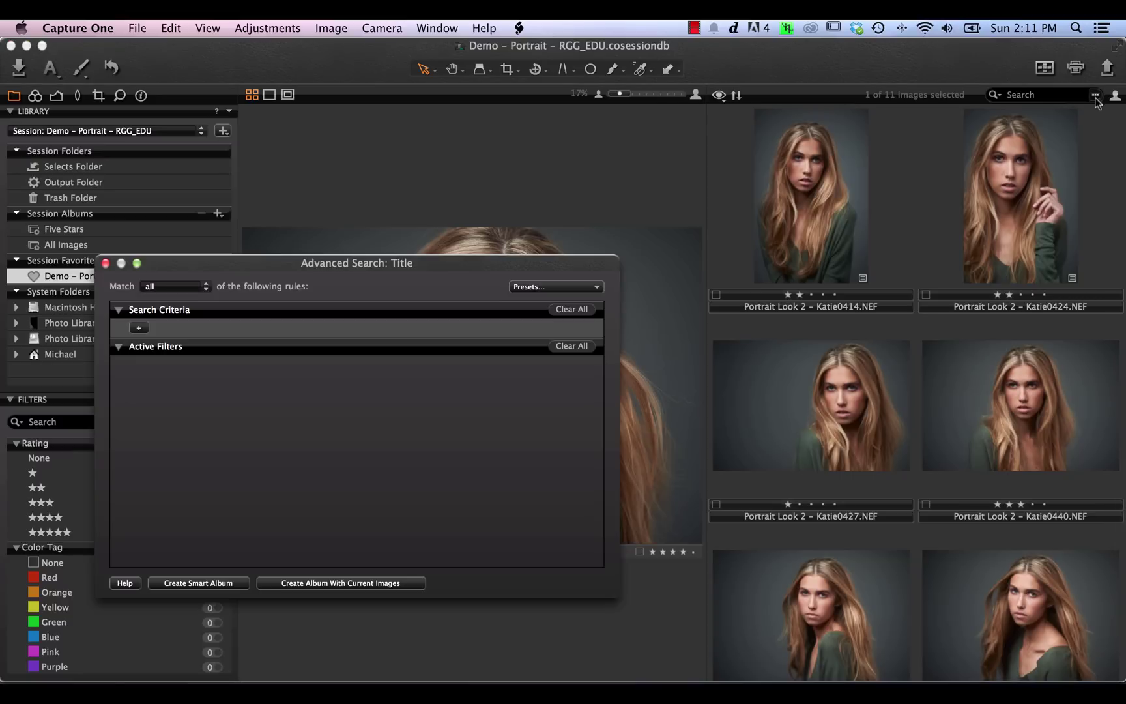
{"action": "left_click", "coordinate": [551, 287]}
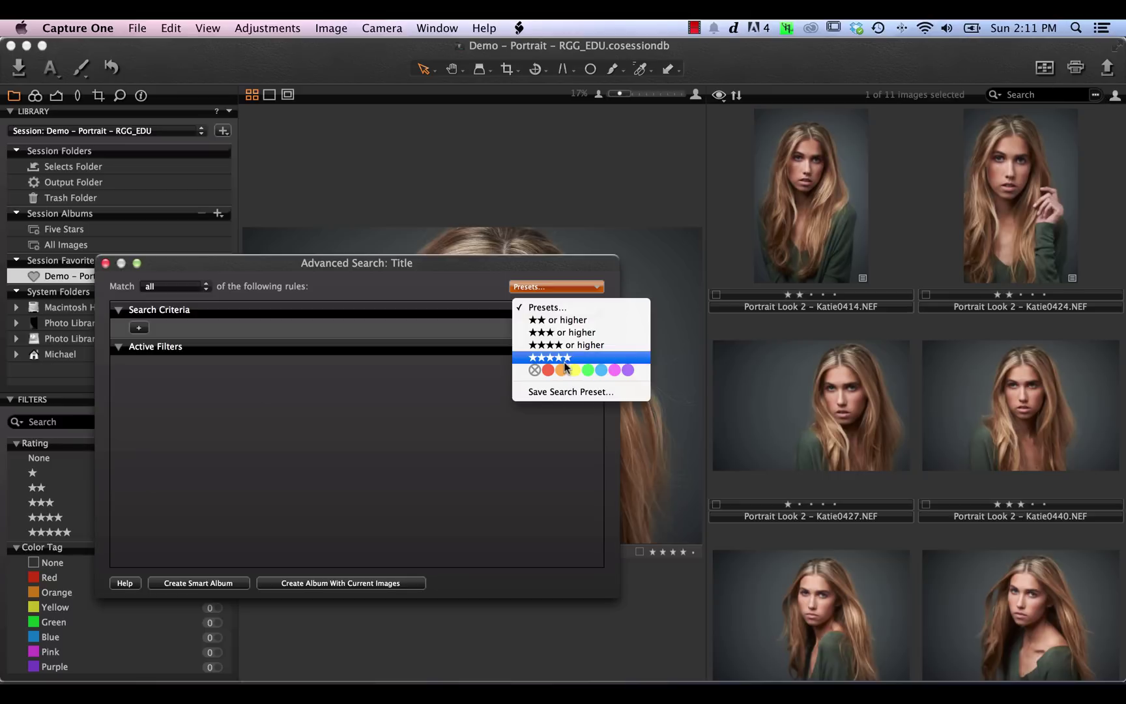
{"action": "left_click", "coordinate": [551, 346]}
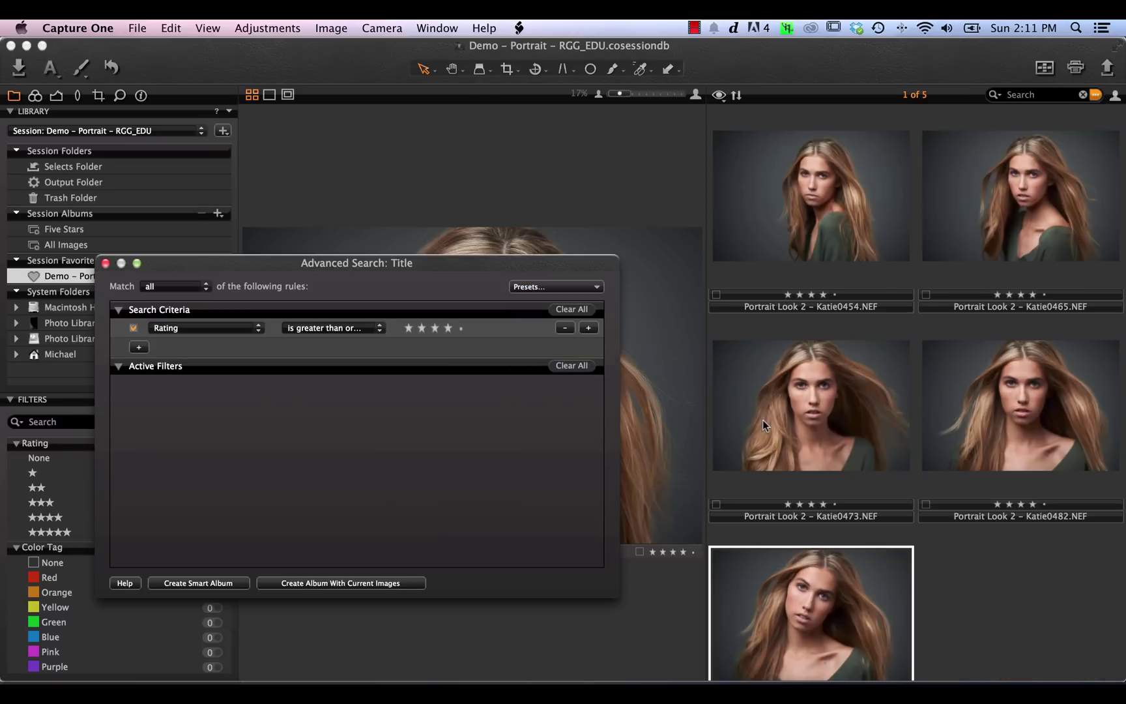
{"action": "left_click", "coordinate": [120, 264]}
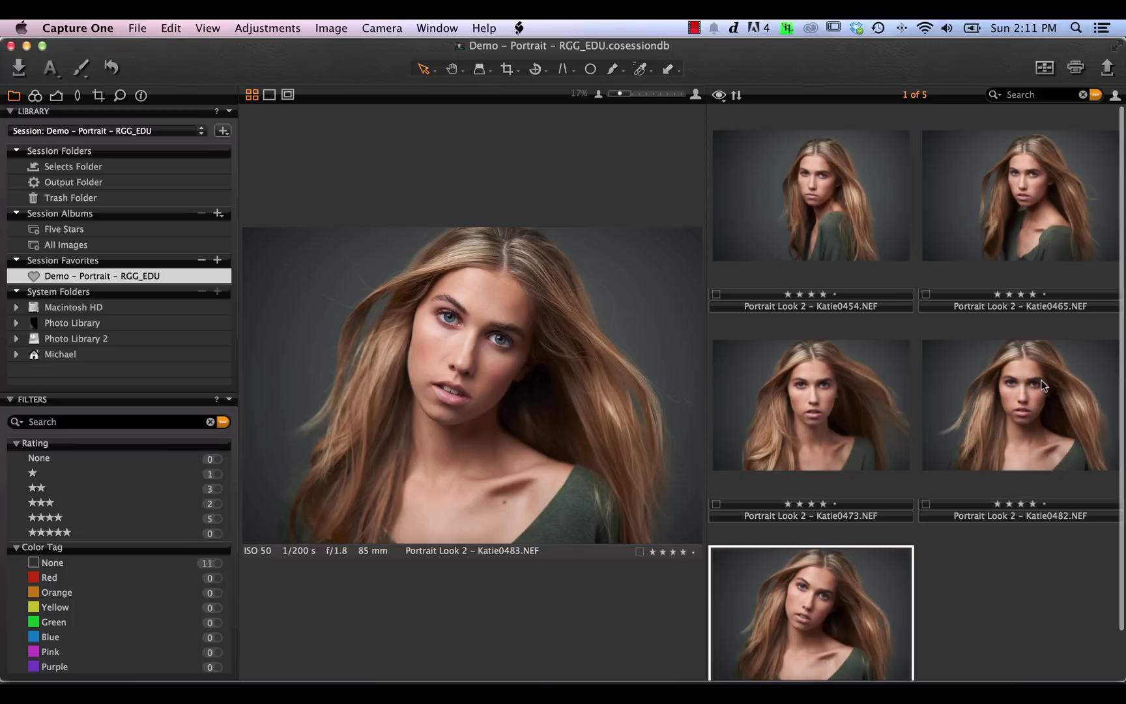
- Select all five filtered portraits and give them the green color tag
{"action": "left_click", "coordinate": [835, 164]}
{"action": "left_click", "coordinate": [859, 599], "text": "shift"}
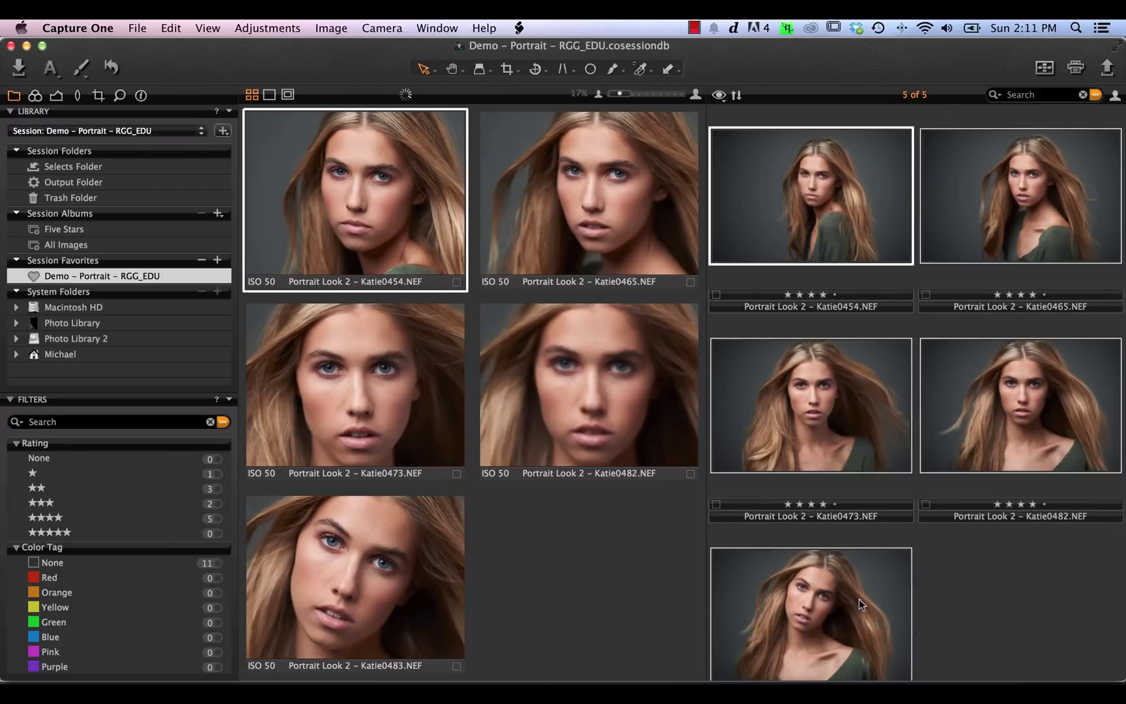
{"action": "key", "text": "super+plus"}
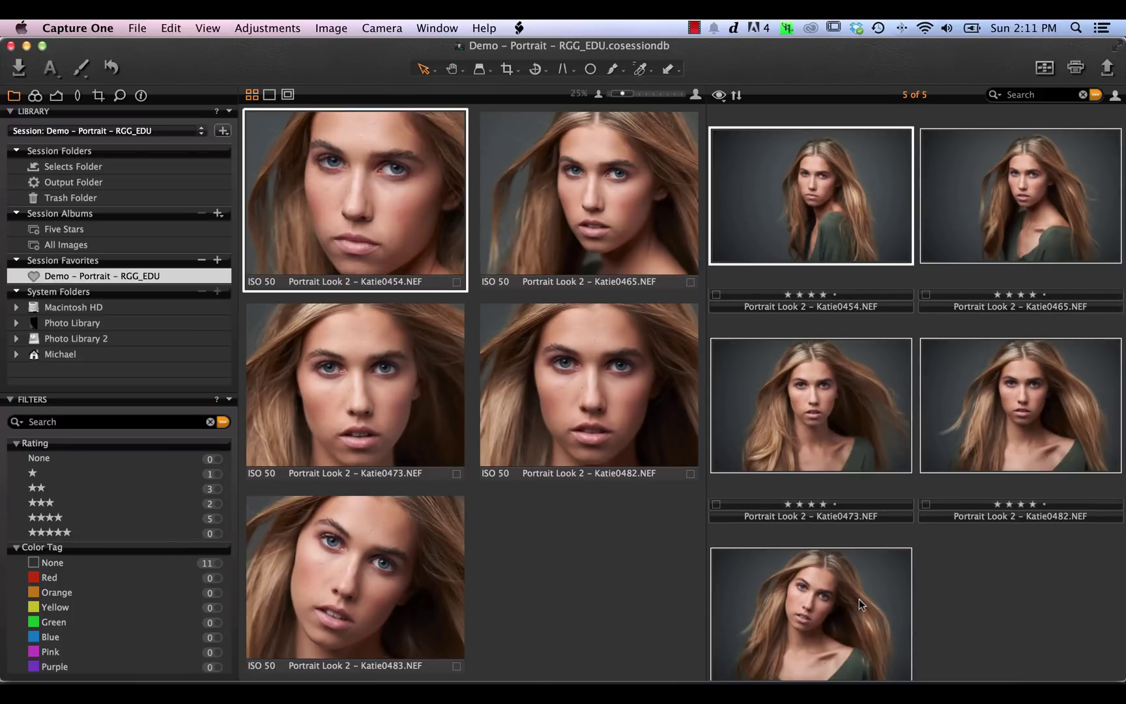
{"action": "key", "text": "plus"}
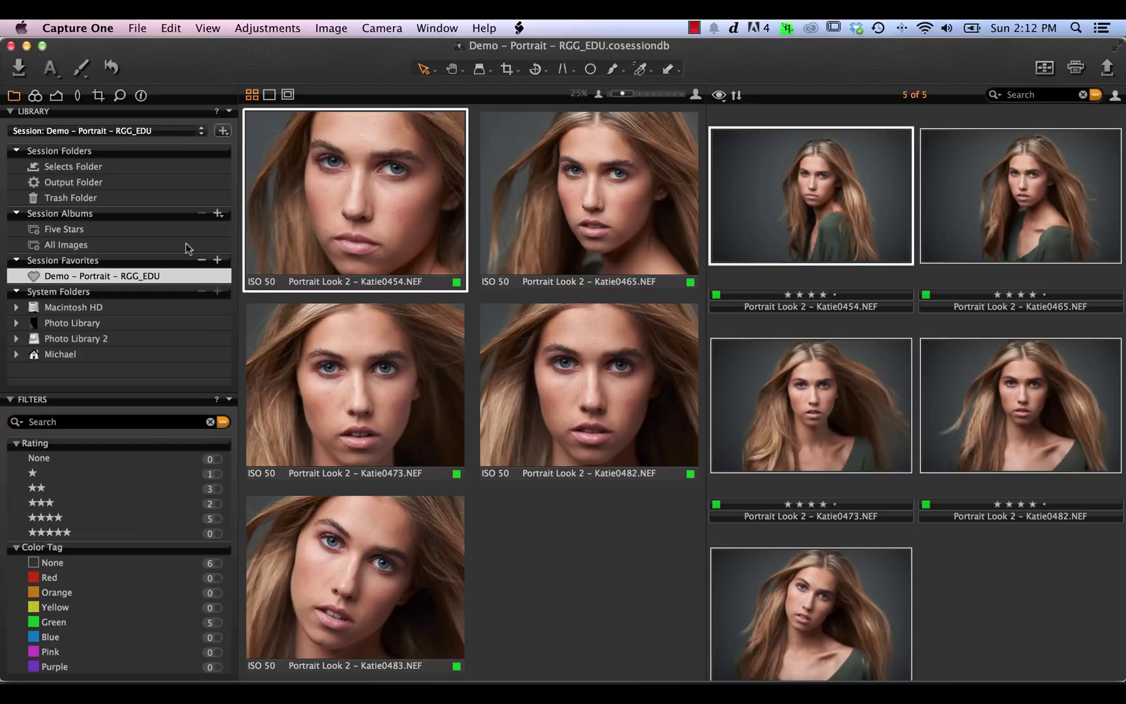
- Create a session smart album named with the model's first name plus "-Portrait-Survey", using the green color tag preset as its rule
{"action": "left_click", "coordinate": [218, 214]}
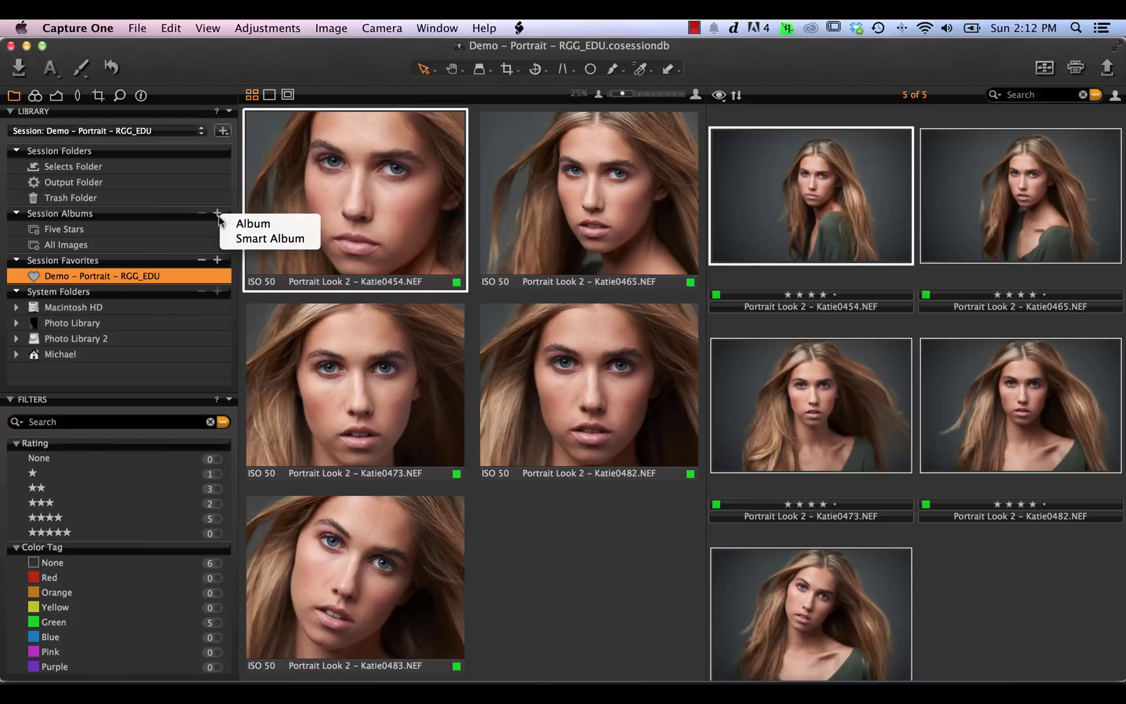
{"action": "left_click", "coordinate": [273, 239]}
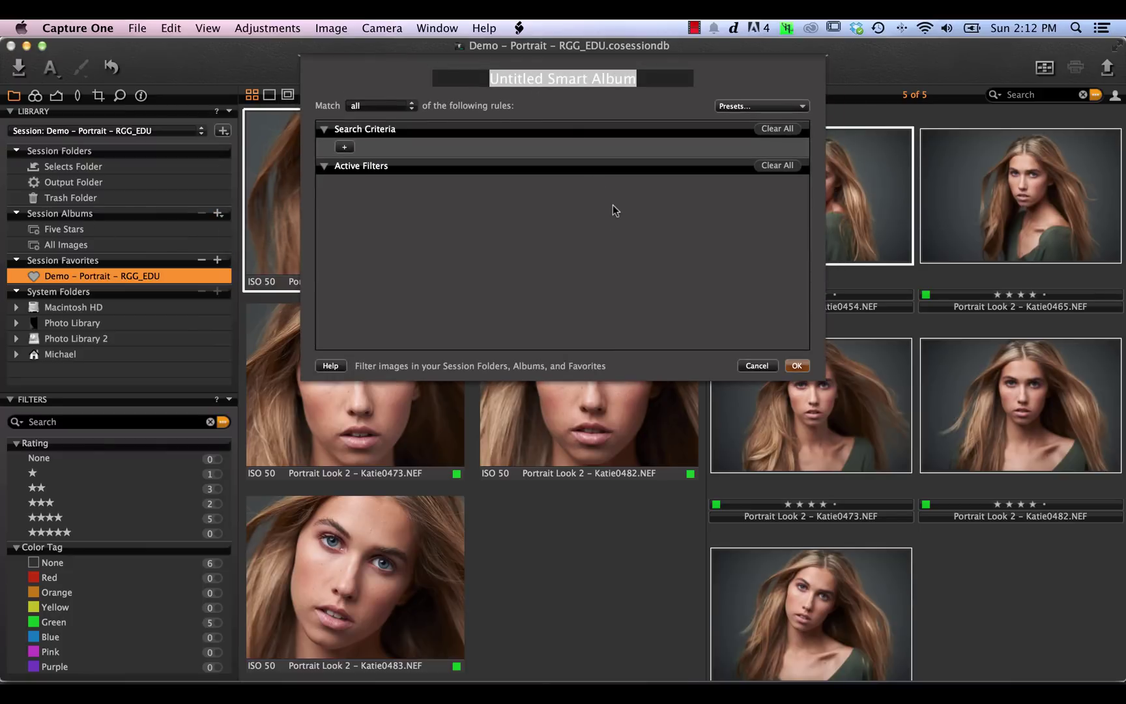
{"action": "type", "text": "Katie-P"}
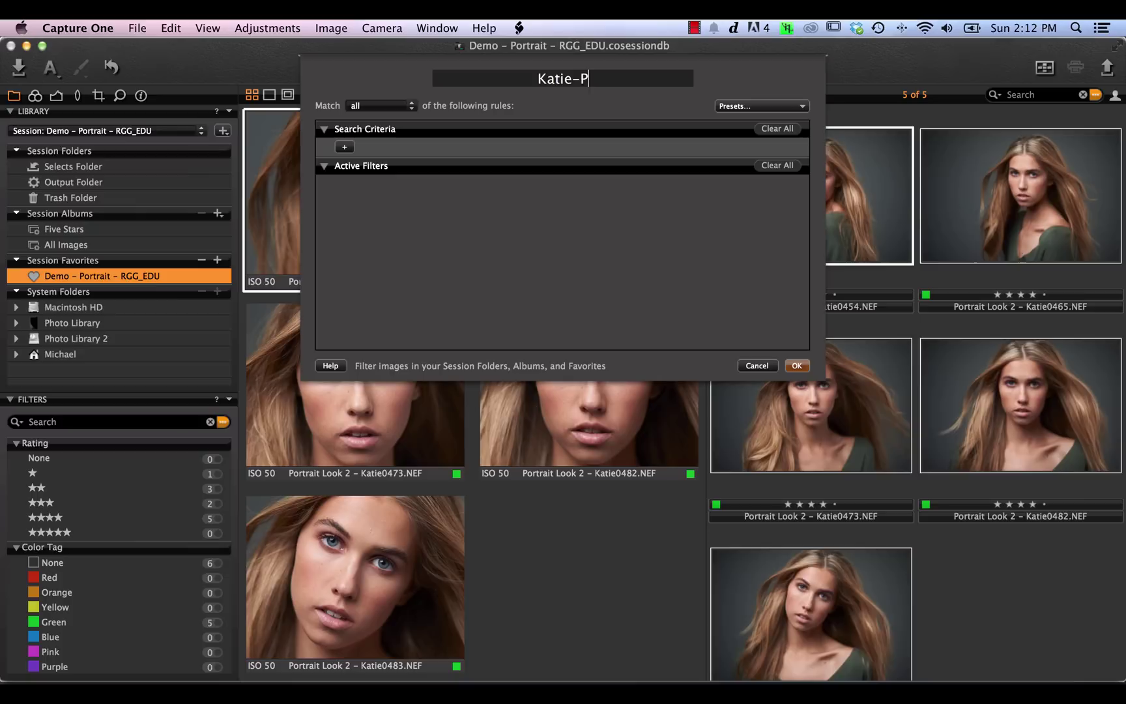
{"action": "type", "text": "ortrait-S"}
{"action": "type", "text": "urvey"}
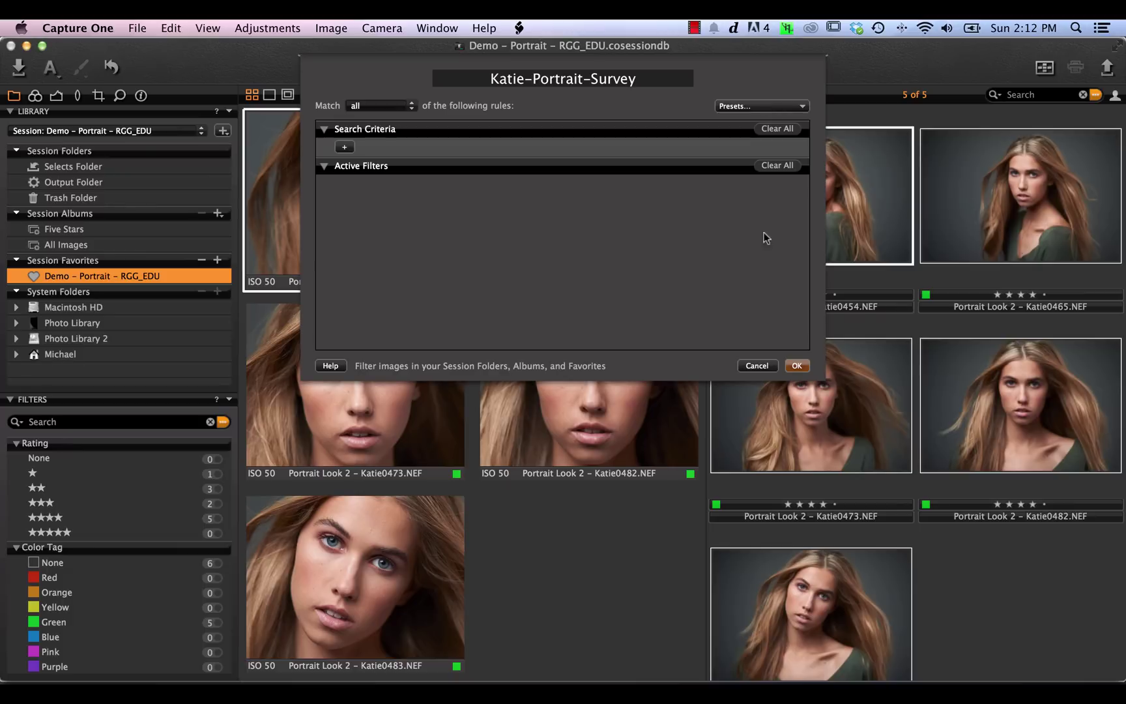
{"action": "left_click", "coordinate": [761, 109]}
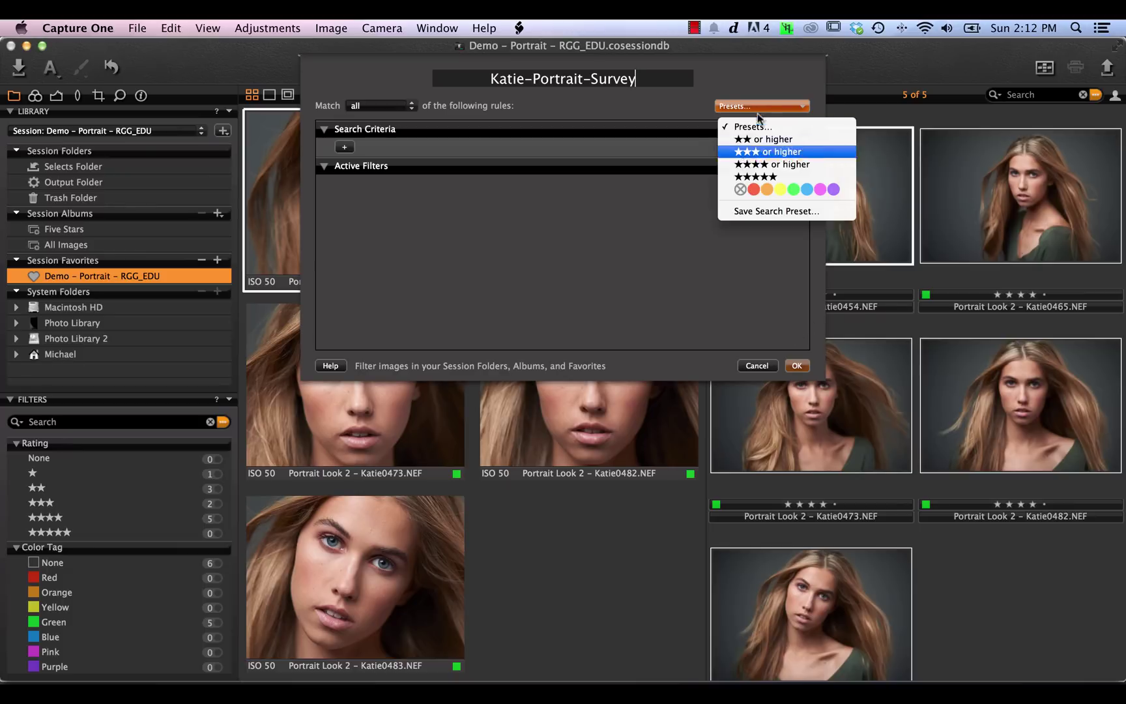
{"action": "left_click", "coordinate": [790, 187]}
{"action": "left_click", "coordinate": [797, 366]}
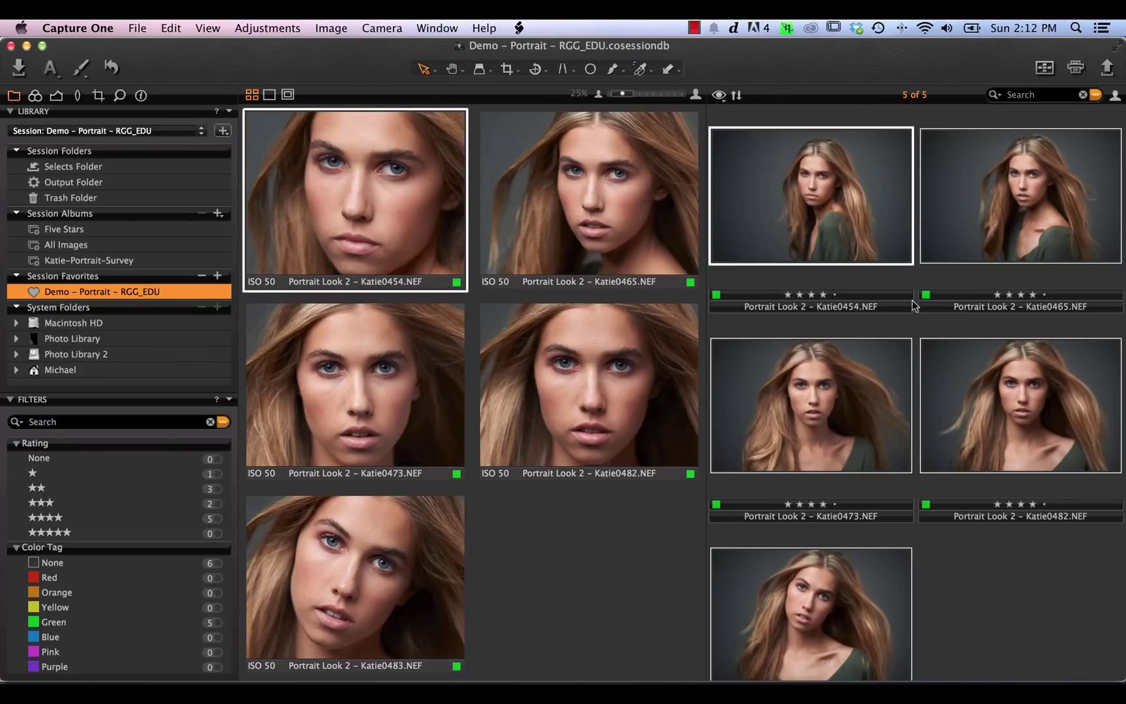
- Open the new smart album and display portraits 0454 and 0465 together for comparison
{"action": "left_click", "coordinate": [873, 274]}
{"action": "left_click", "coordinate": [840, 260]}
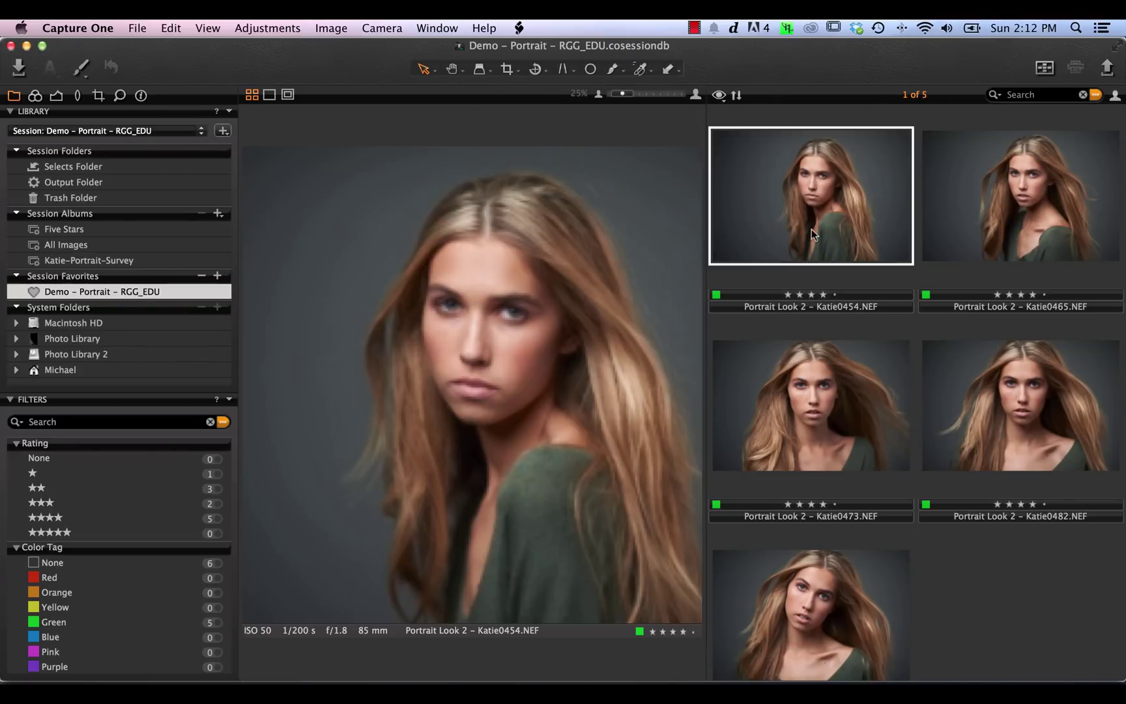
{"action": "left_click", "coordinate": [82, 265]}
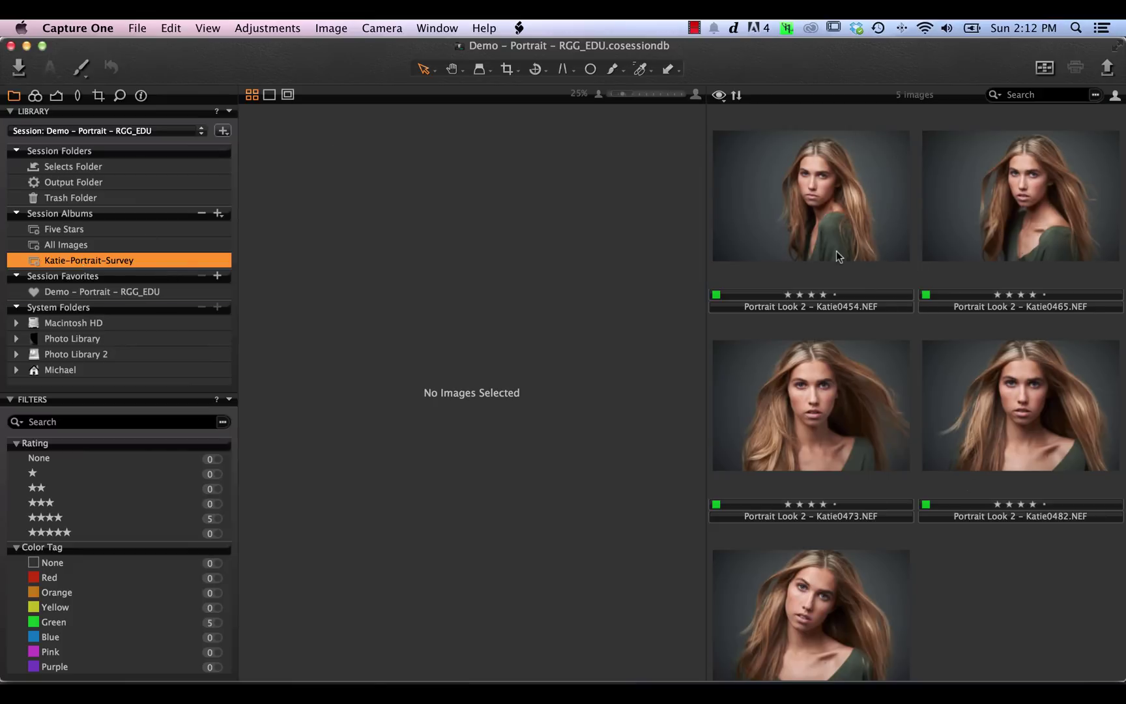
{"action": "left_click", "coordinate": [828, 223]}
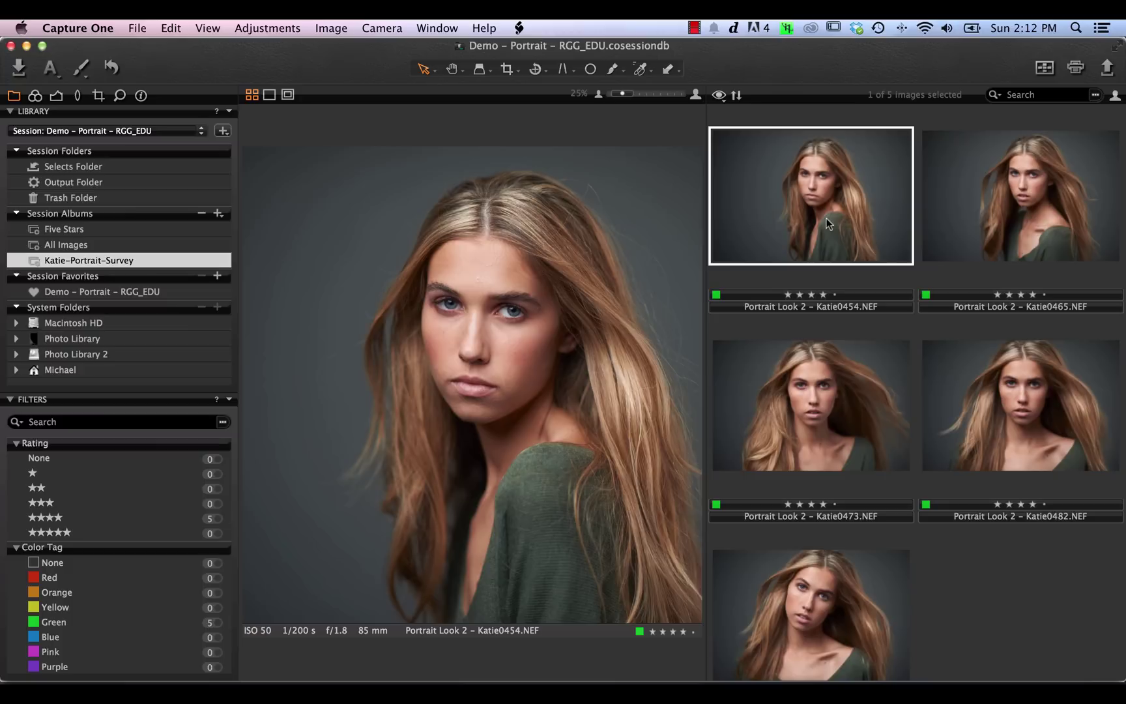
{"action": "left_click", "coordinate": [1021, 192], "text": "super"}
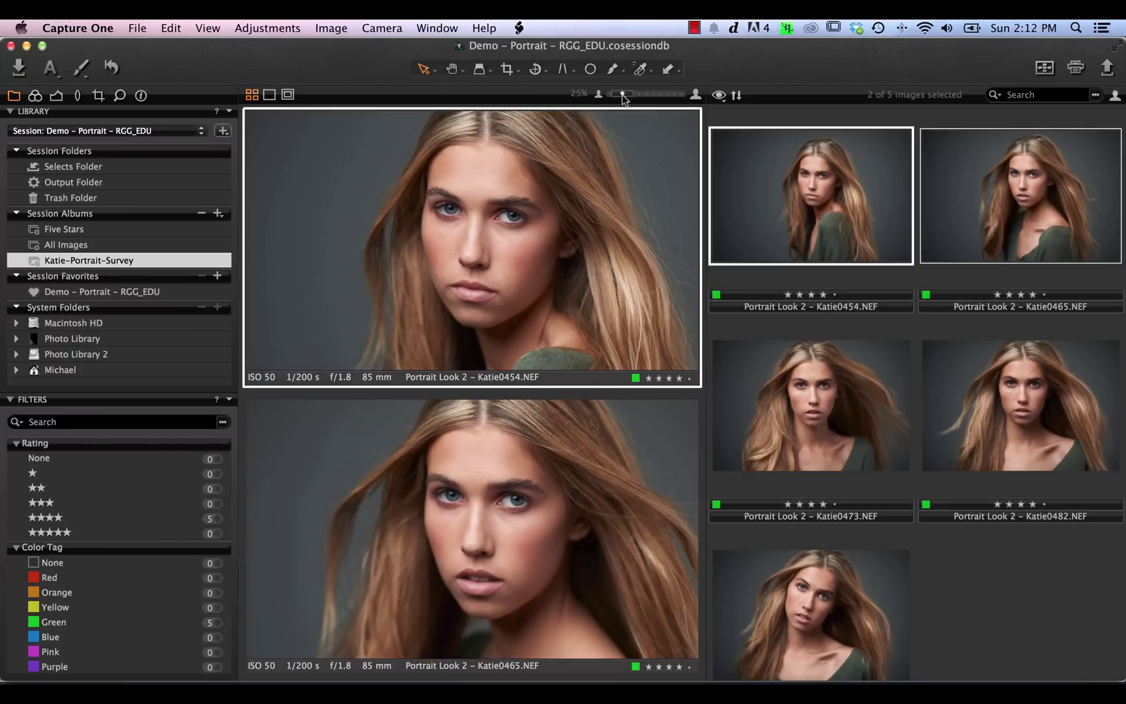
- Fit portraits 0454 and 0465 in the viewer and change 0454's color tag to yellow
{"action": "left_click", "coordinate": [620, 96]}
{"action": "key", "text": "Right"}
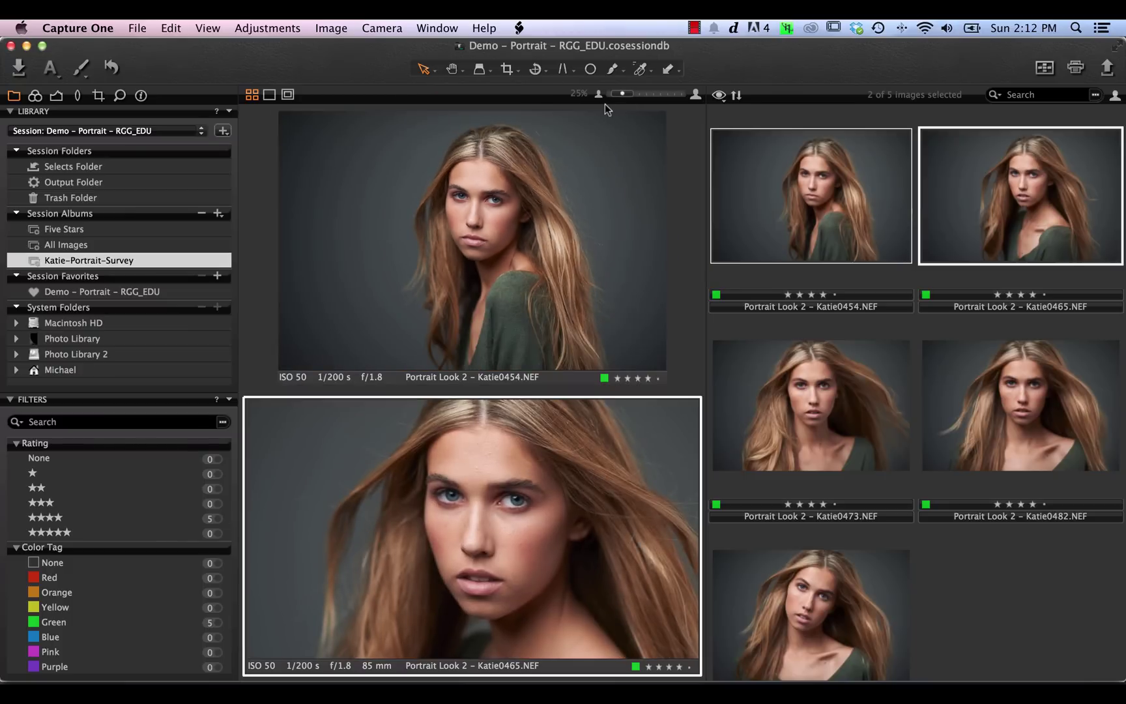
{"action": "left_click_drag", "start_coordinate": [620, 96], "coordinate": [591, 95]}
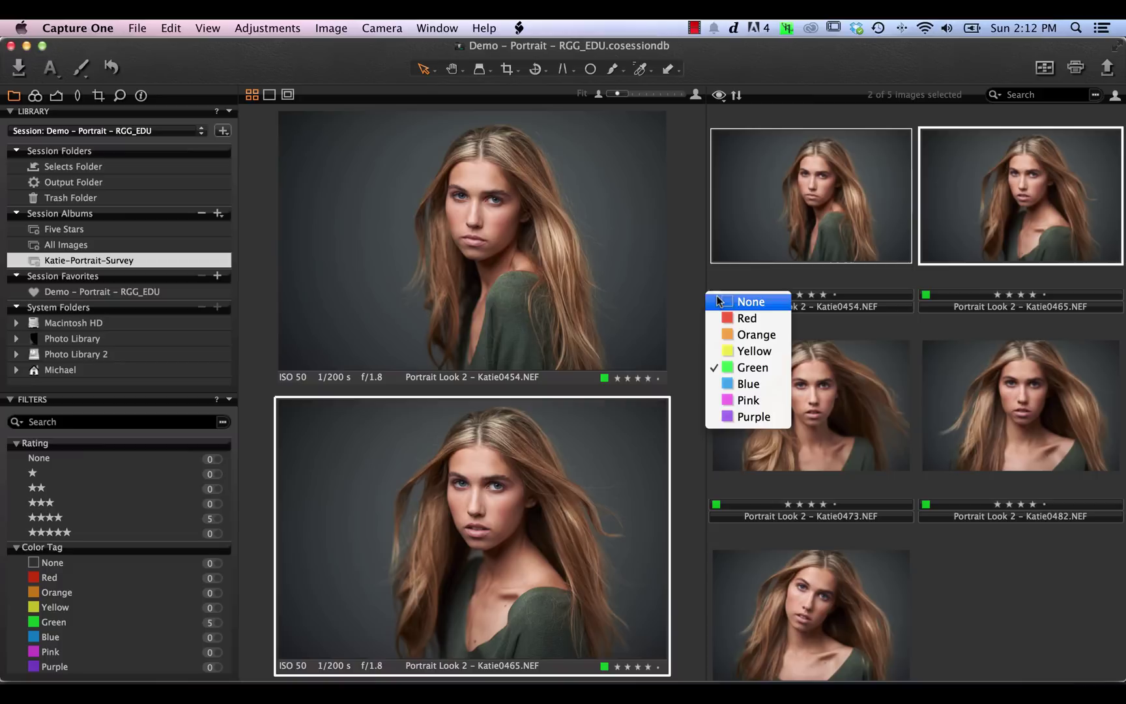
{"action": "left_click", "coordinate": [716, 294]}
{"action": "left_click", "coordinate": [735, 351]}
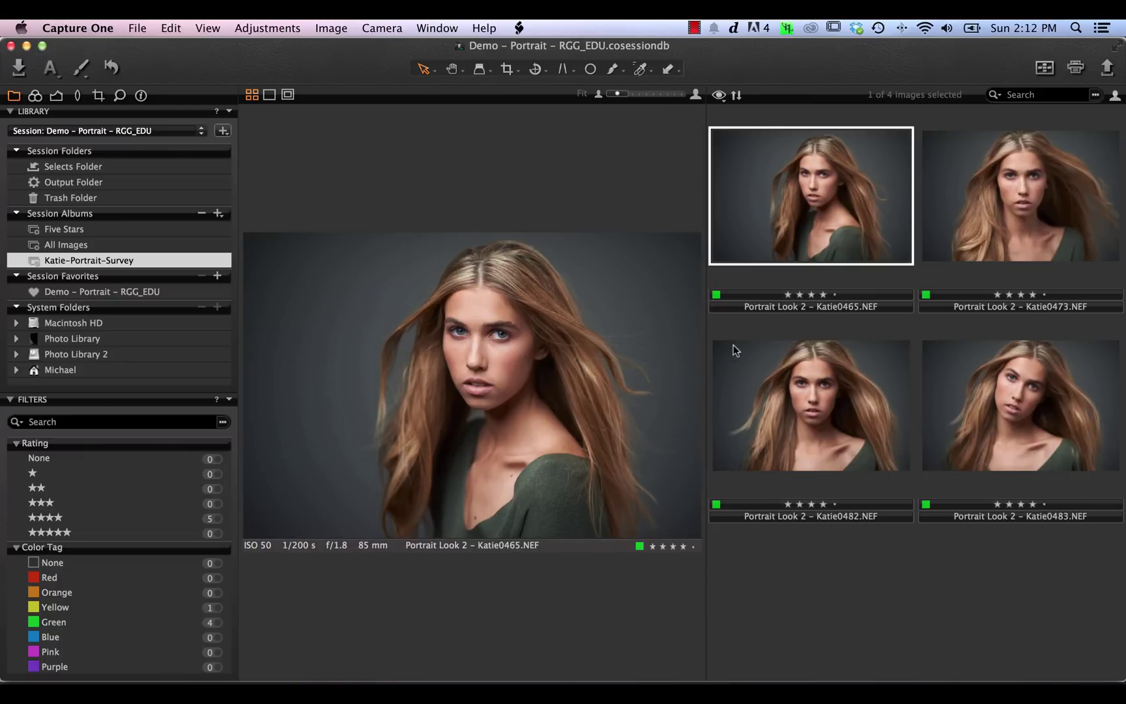
- Compare portraits 0473, 0482 and 0483, and change 0482's color tag to yellow
{"action": "left_click", "coordinate": [1027, 207]}
{"action": "key", "text": "Right"}
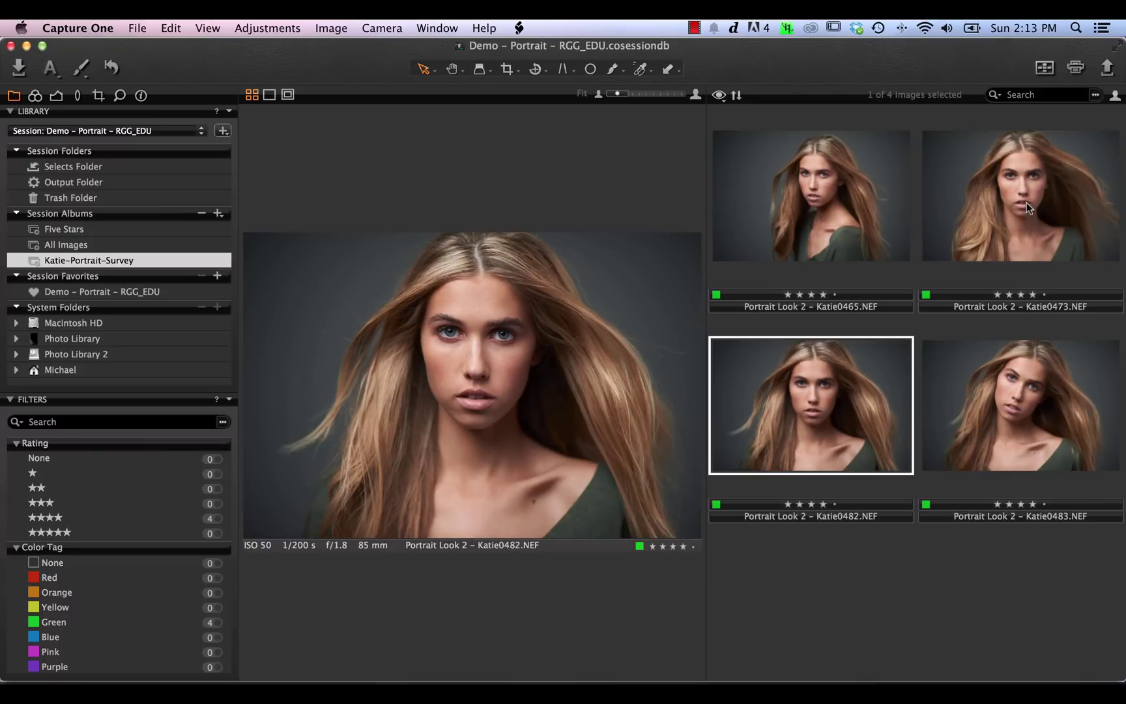
{"action": "key", "text": "Right"}
{"action": "key", "text": "Left"}
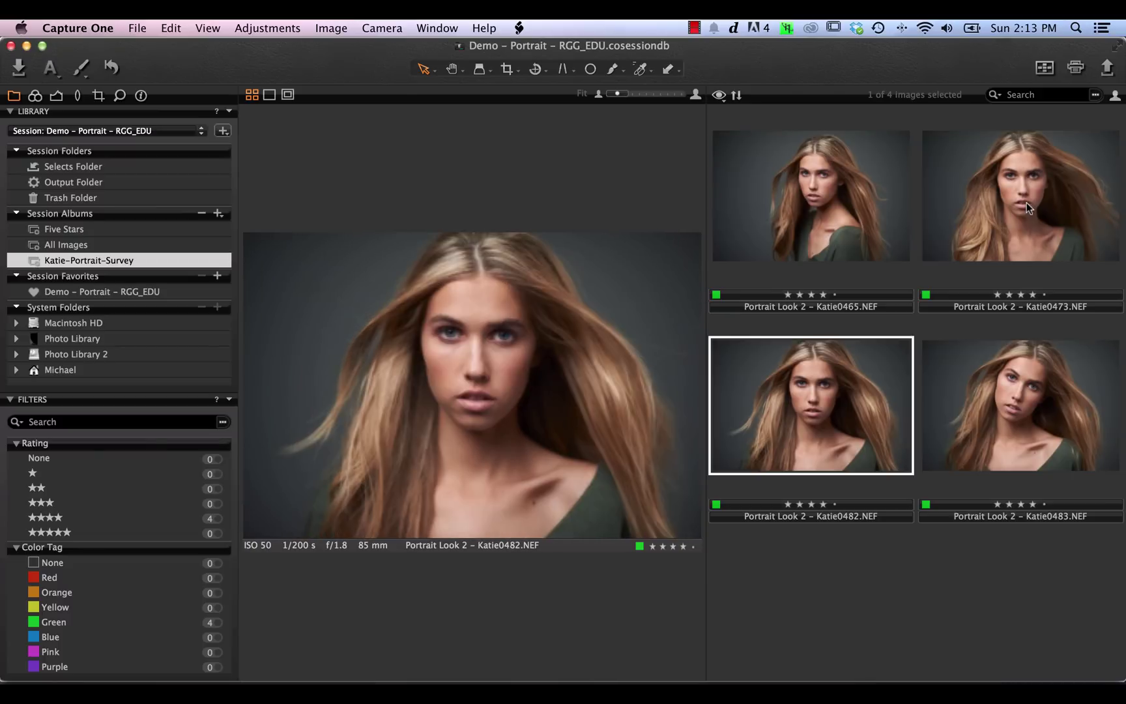
{"action": "key", "text": "Right"}
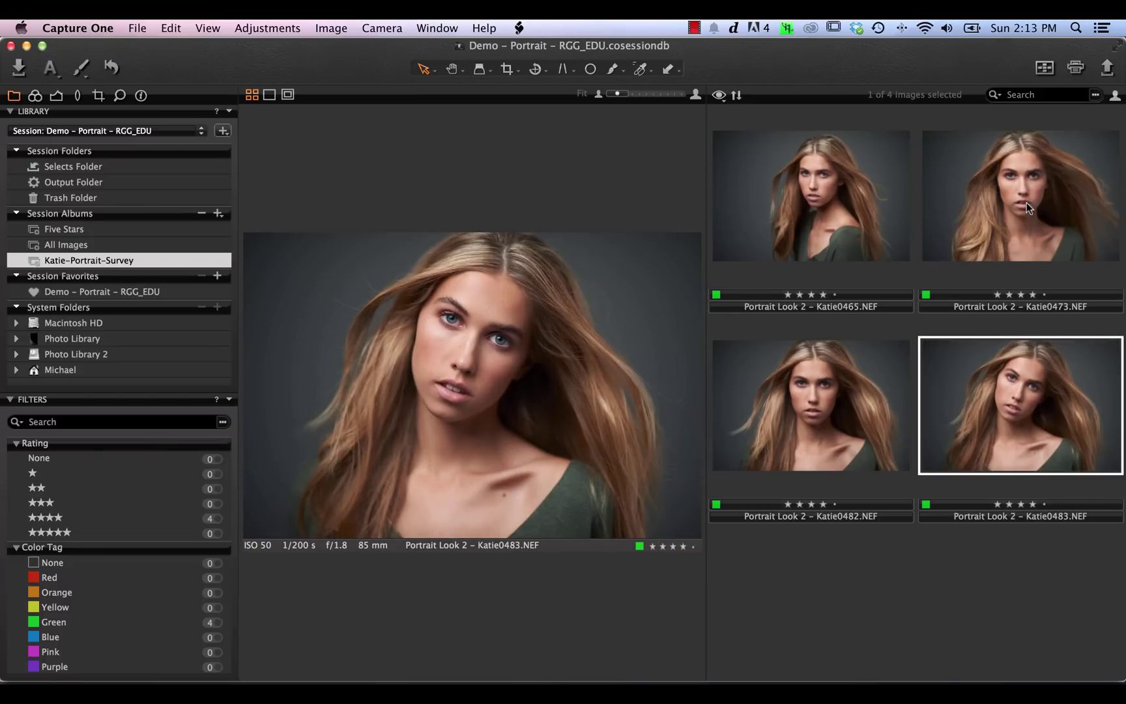
{"action": "key", "text": "Left"}
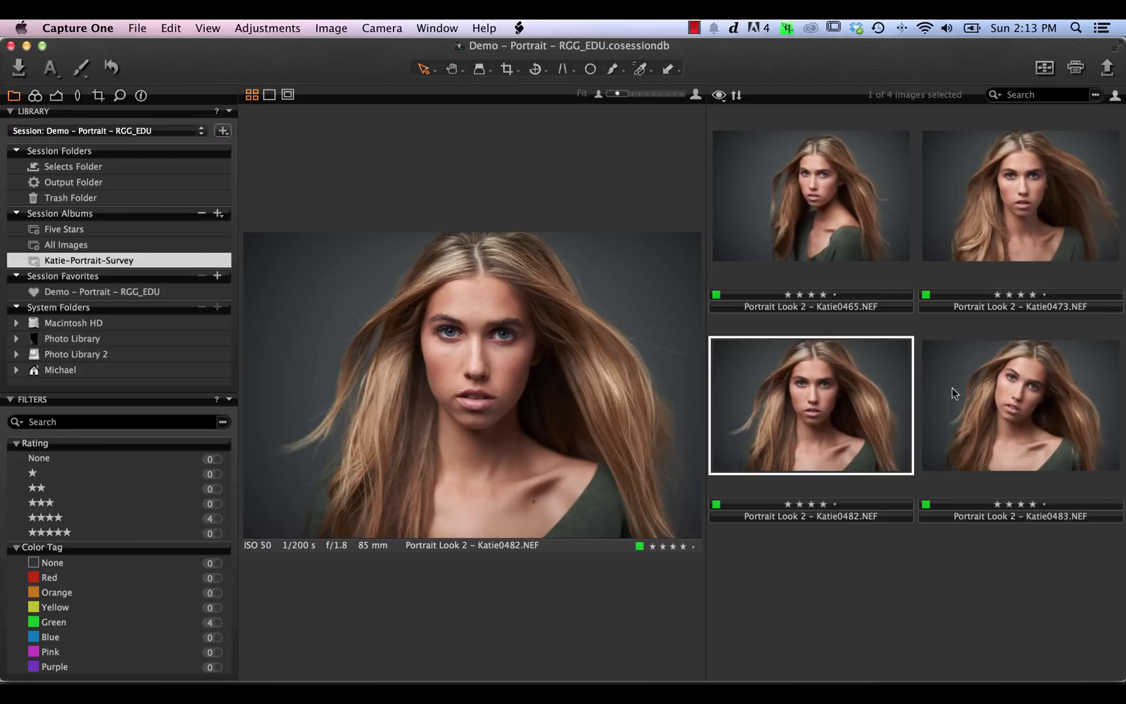
{"action": "left_click", "coordinate": [718, 505]}
{"action": "left_click", "coordinate": [730, 560]}
- Change portrait 0473's color tag to yellow and view portraits 0483 and 0465
{"action": "left_click", "coordinate": [1007, 202]}
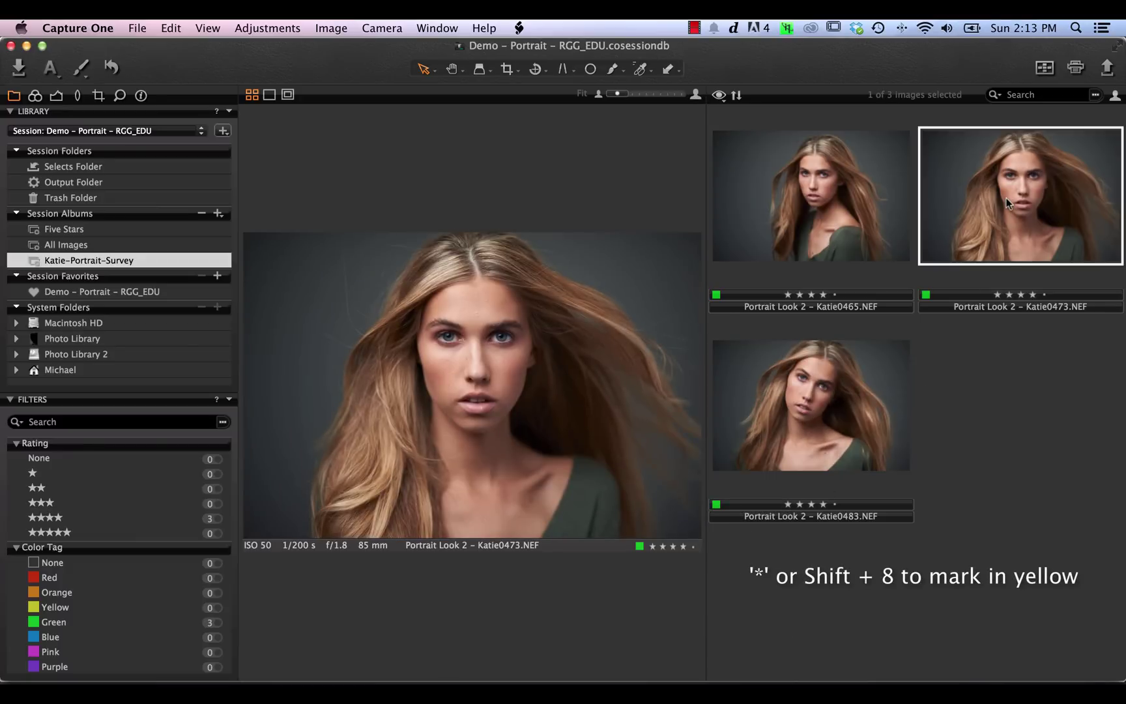
{"action": "key", "text": "shift+8"}
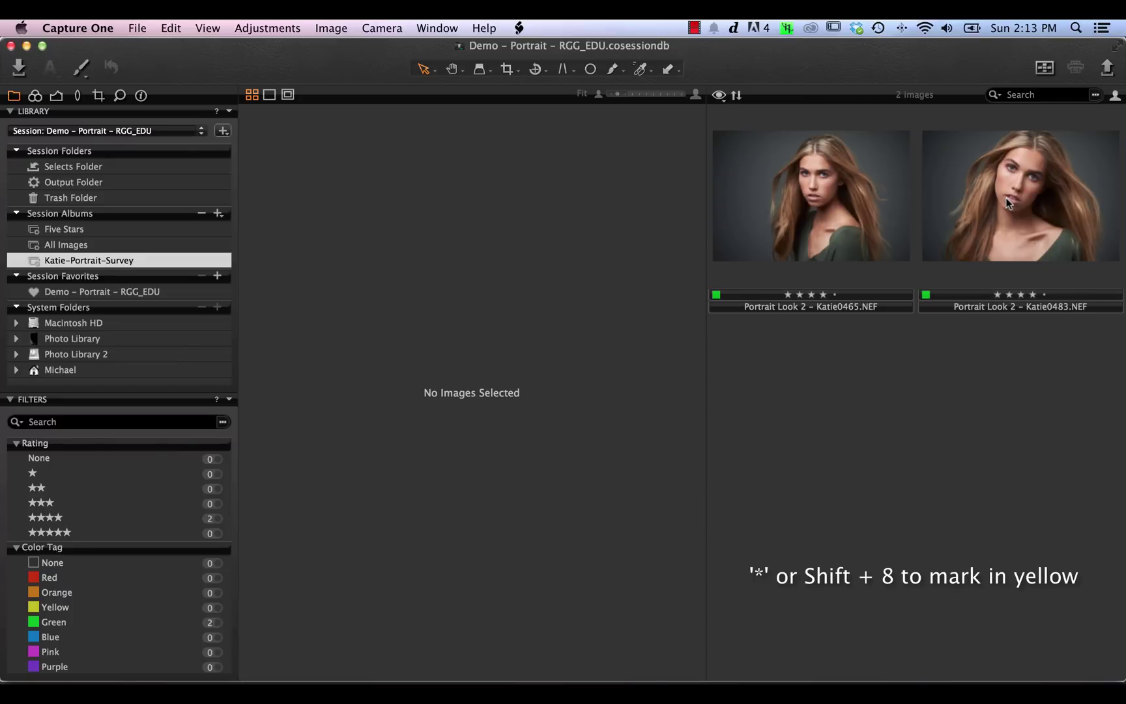
{"action": "left_click", "coordinate": [1009, 203]}
{"action": "left_click", "coordinate": [839, 202]}
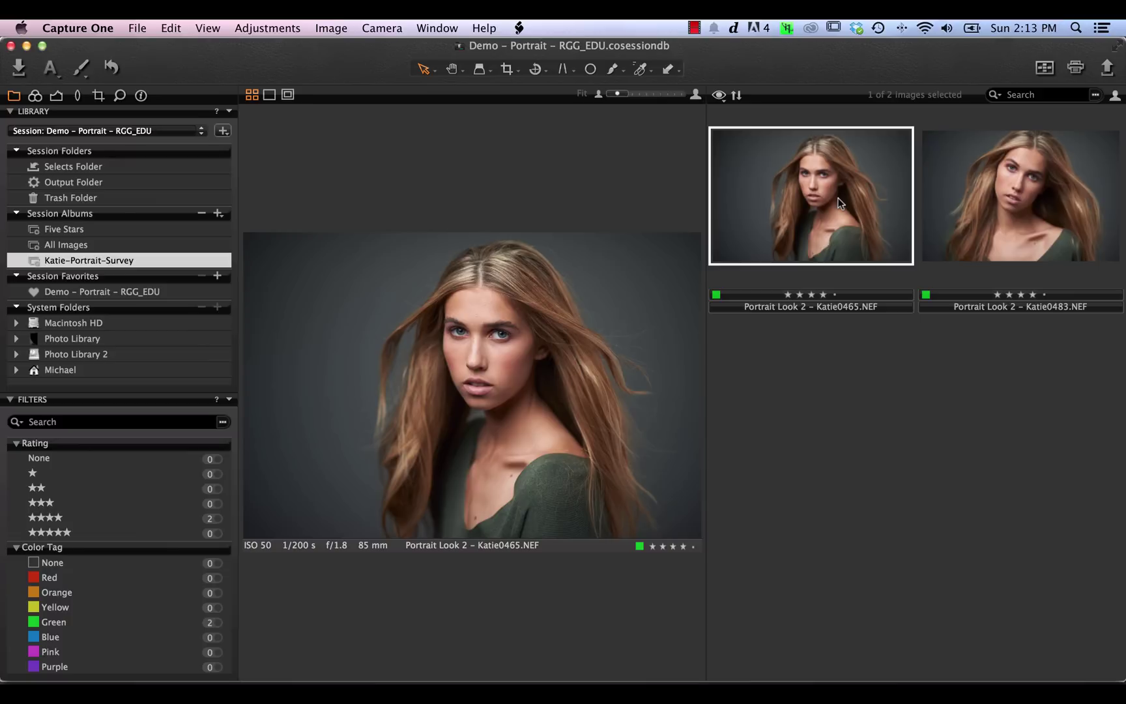
- Switch to the workspace with the full toolbar and the browser below the viewer, and make the browser thumbnails smaller
{"action": "left_click", "coordinate": [440, 27]}
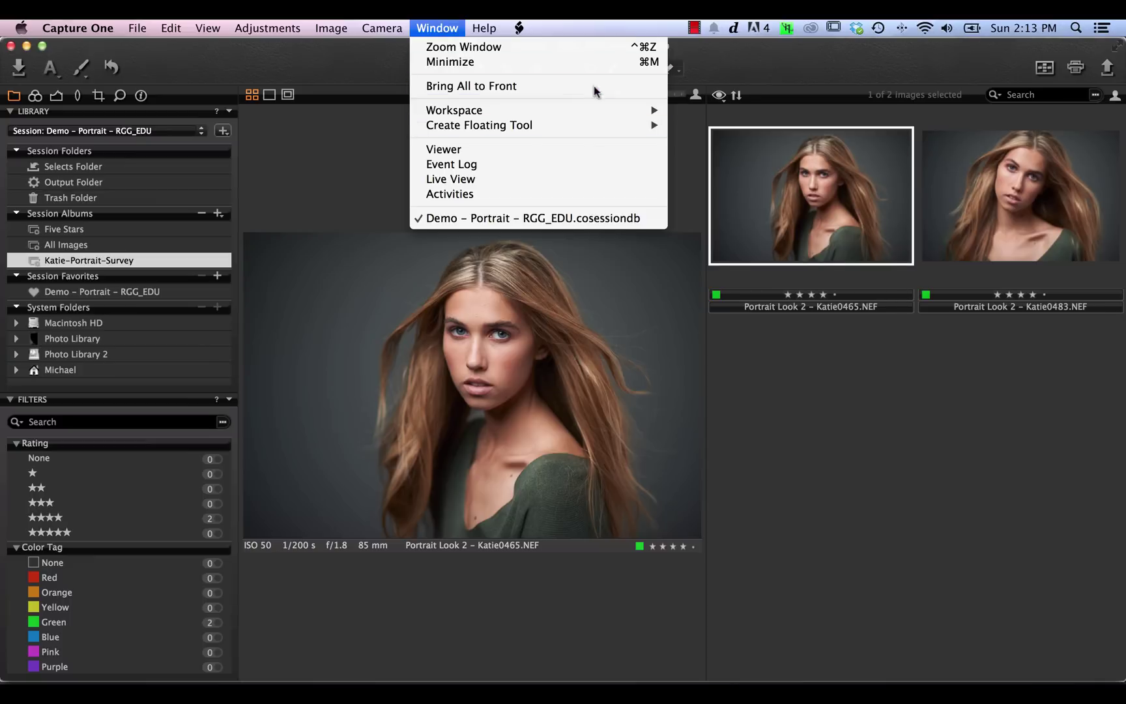
{"action": "mouse_move", "coordinate": [587, 110]}
{"action": "left_click", "coordinate": [723, 153]}
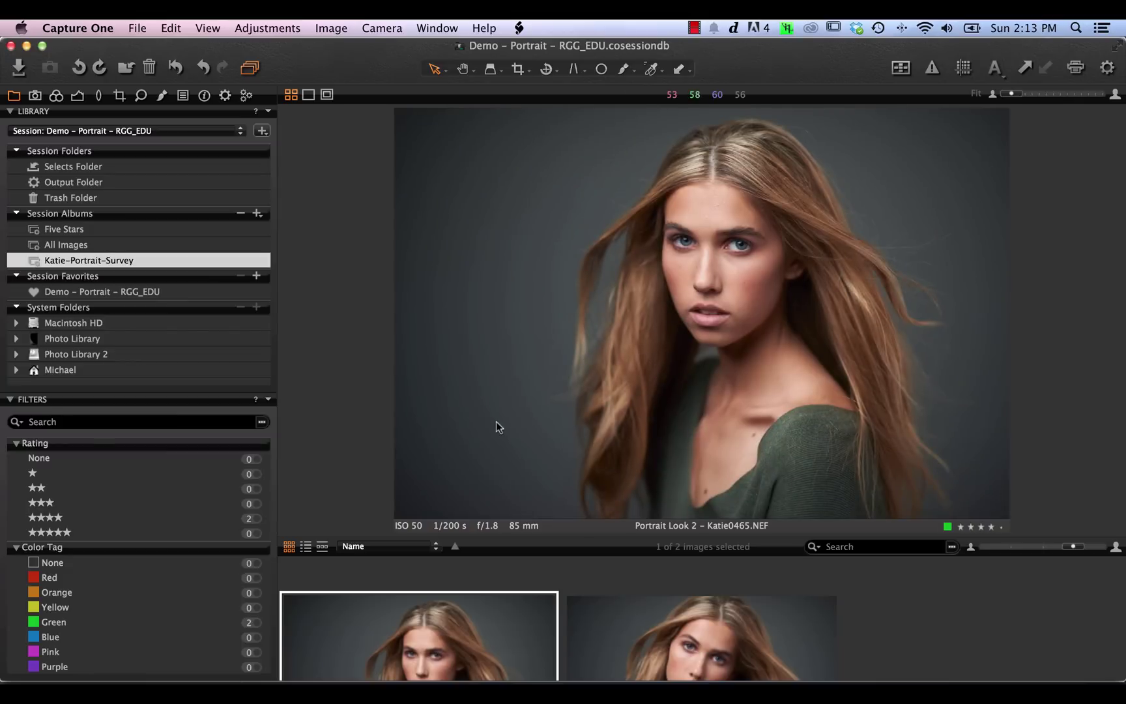
{"action": "left_click_drag", "start_coordinate": [1073, 546], "coordinate": [1015, 547]}
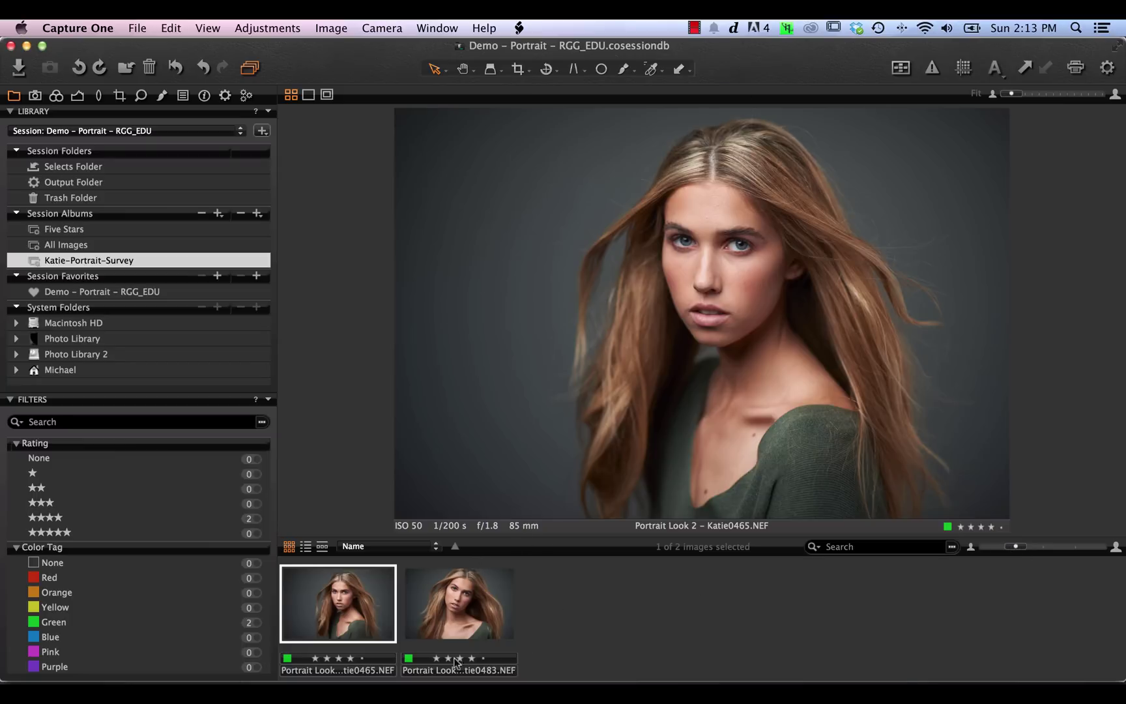
- Hide the browser below the viewer and show it again
{"action": "left_click", "coordinate": [206, 26]}
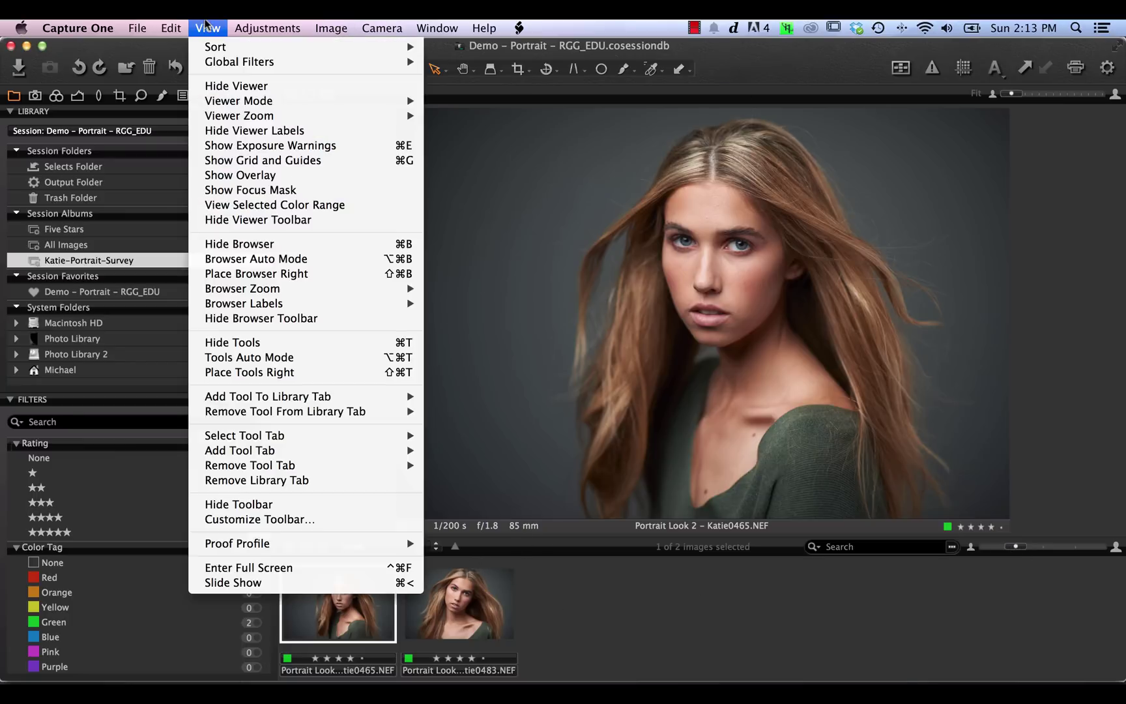
{"action": "left_click", "coordinate": [304, 246]}
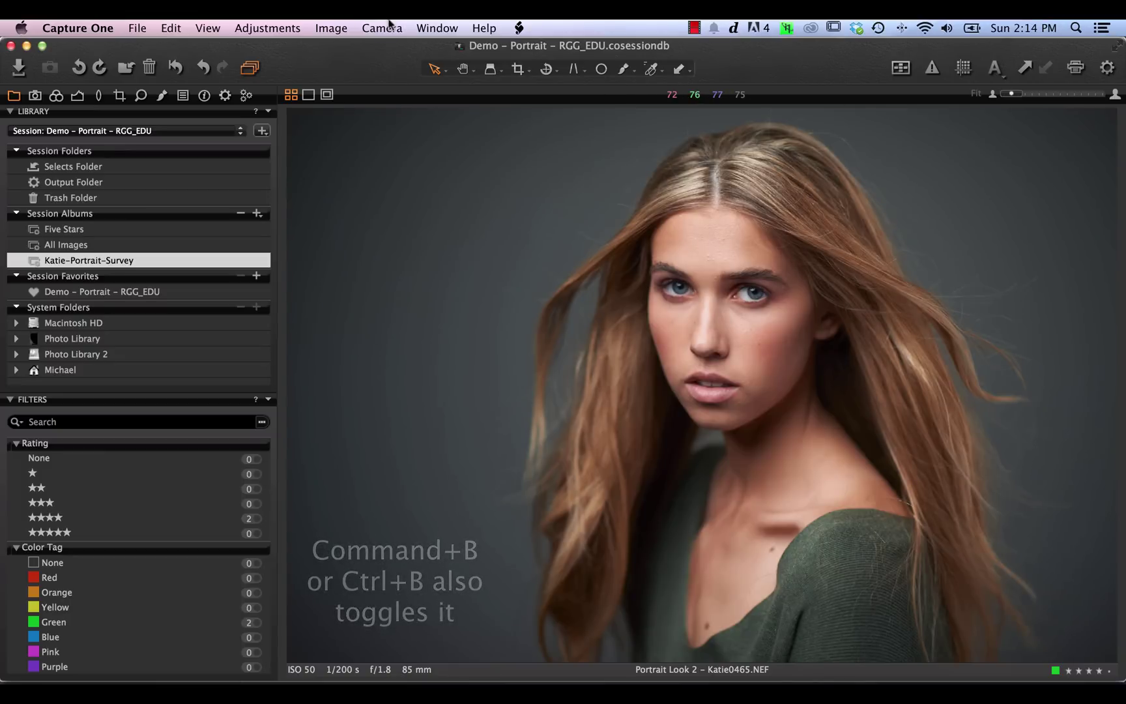
{"action": "left_click", "coordinate": [210, 27]}
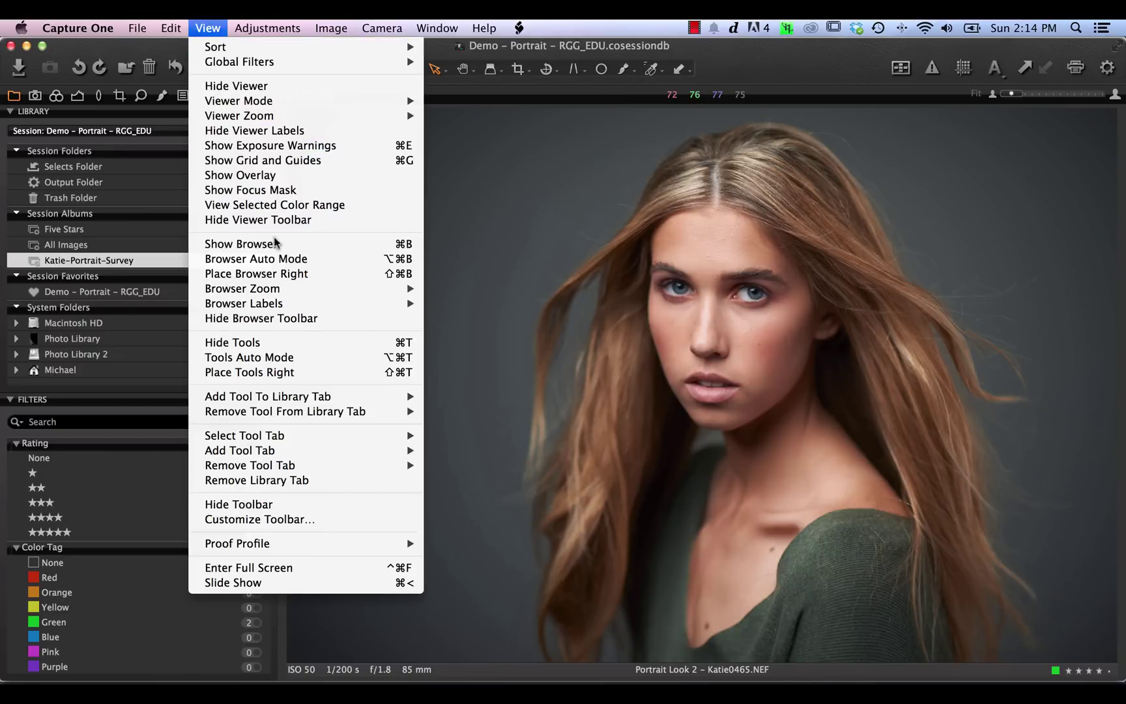
{"action": "left_click", "coordinate": [297, 245]}
{"action": "left_click", "coordinate": [438, 26]}
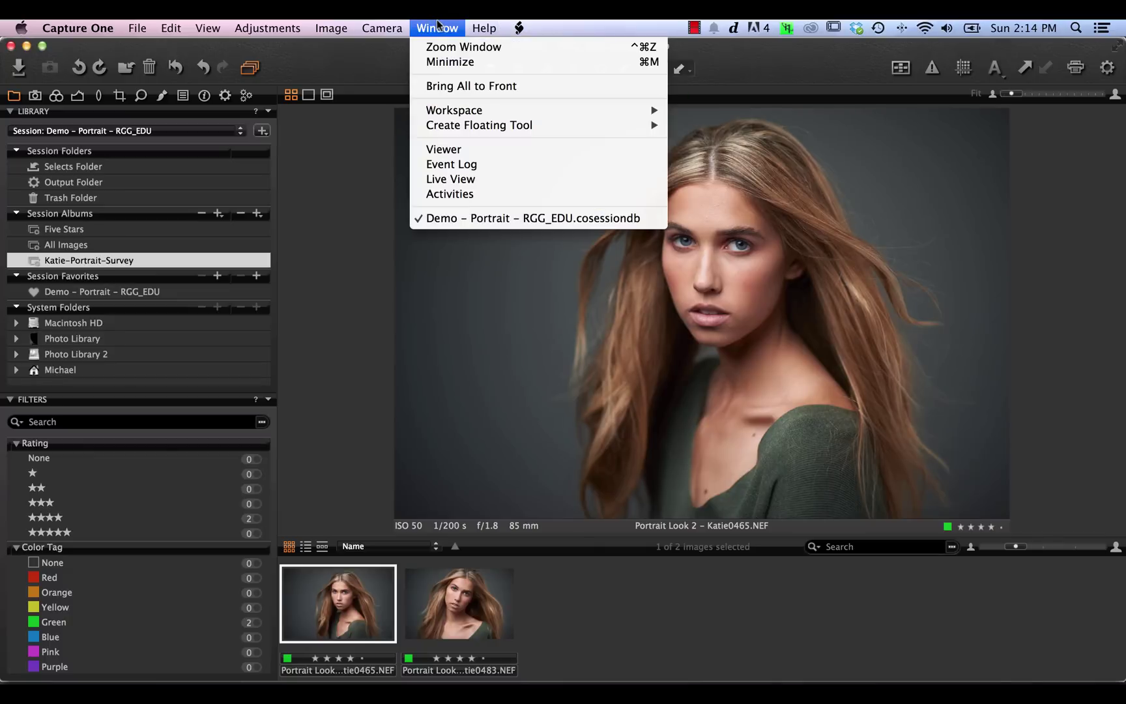
{"action": "left_click", "coordinate": [497, 149]}
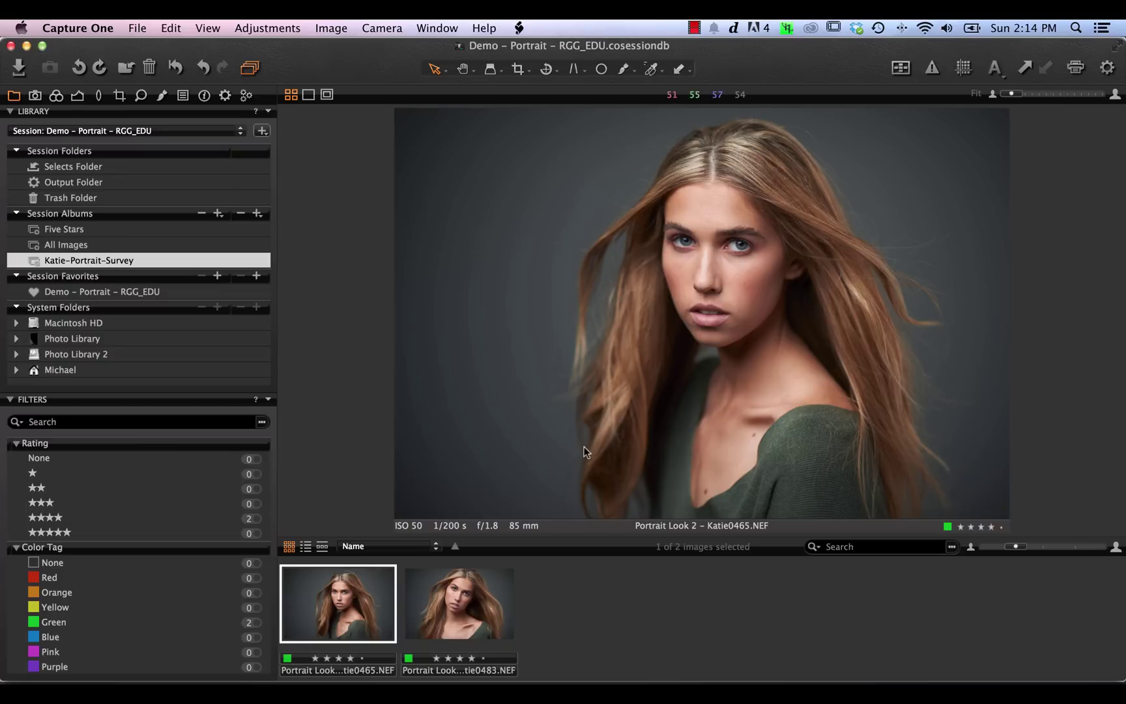
- Try a white balance for portrait 0465 picked from its gray background, and reset the white balance
{"action": "left_click", "coordinate": [56, 98]}
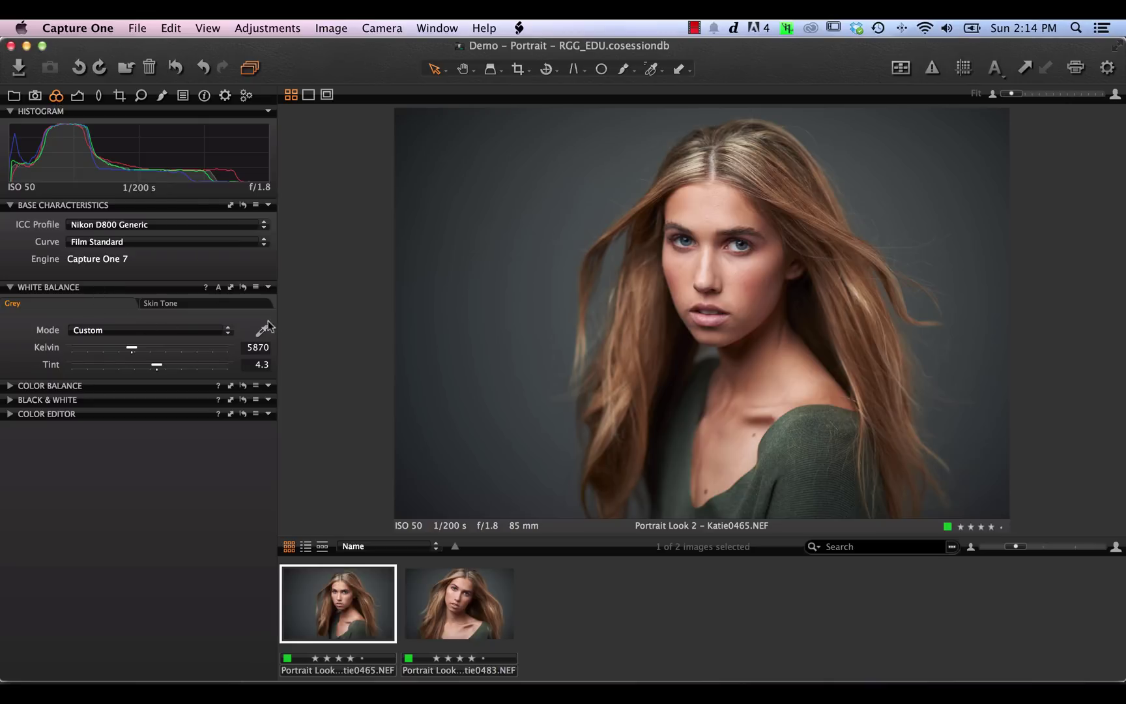
{"action": "left_click", "coordinate": [527, 280]}
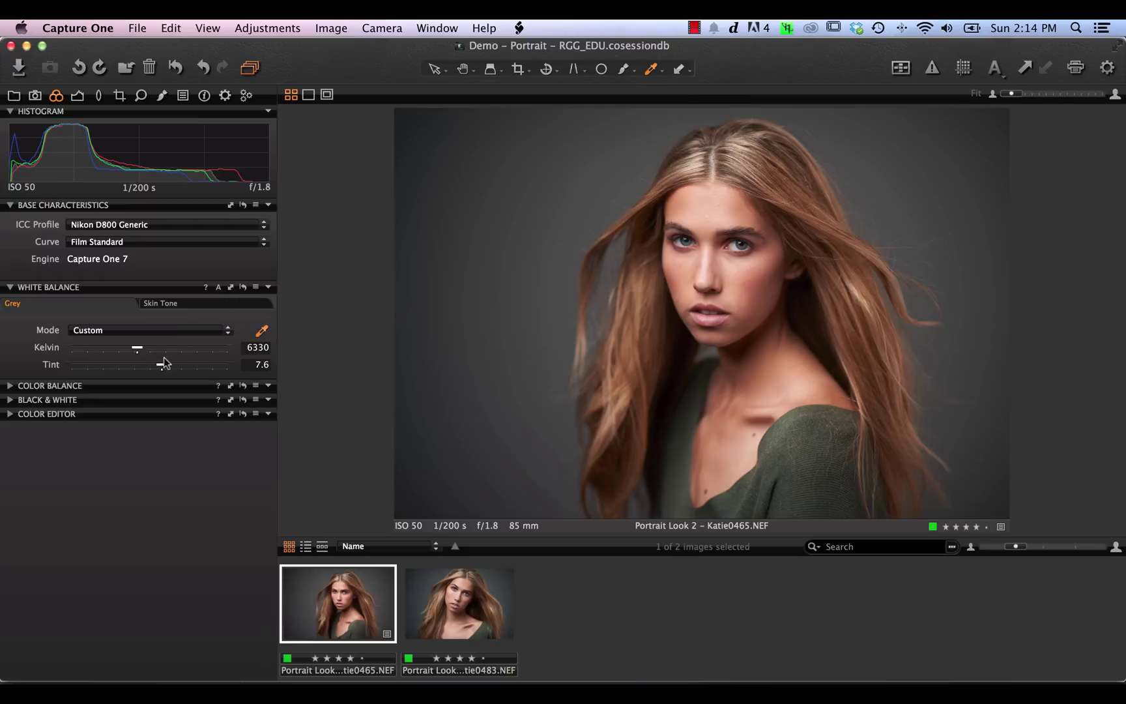
{"action": "left_click", "coordinate": [242, 287]}
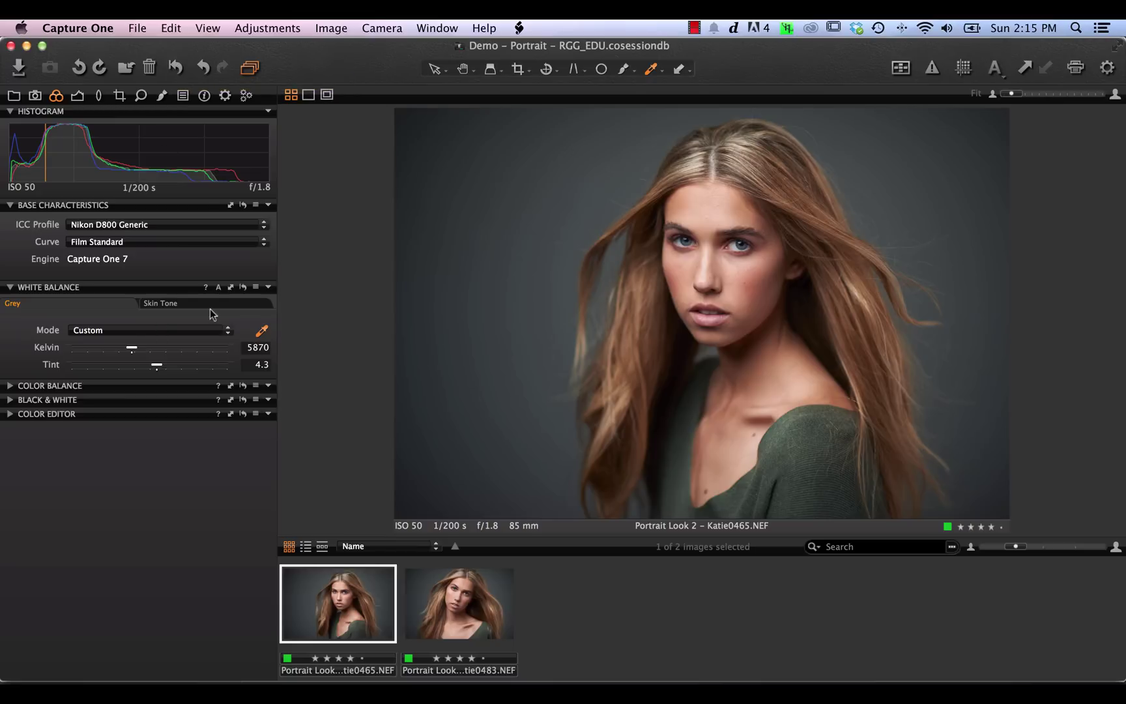
- Try a teal color balance on portrait 0465 with hue 190° and saturation 13%, and reset the color balance
{"action": "left_click", "coordinate": [9, 387]}
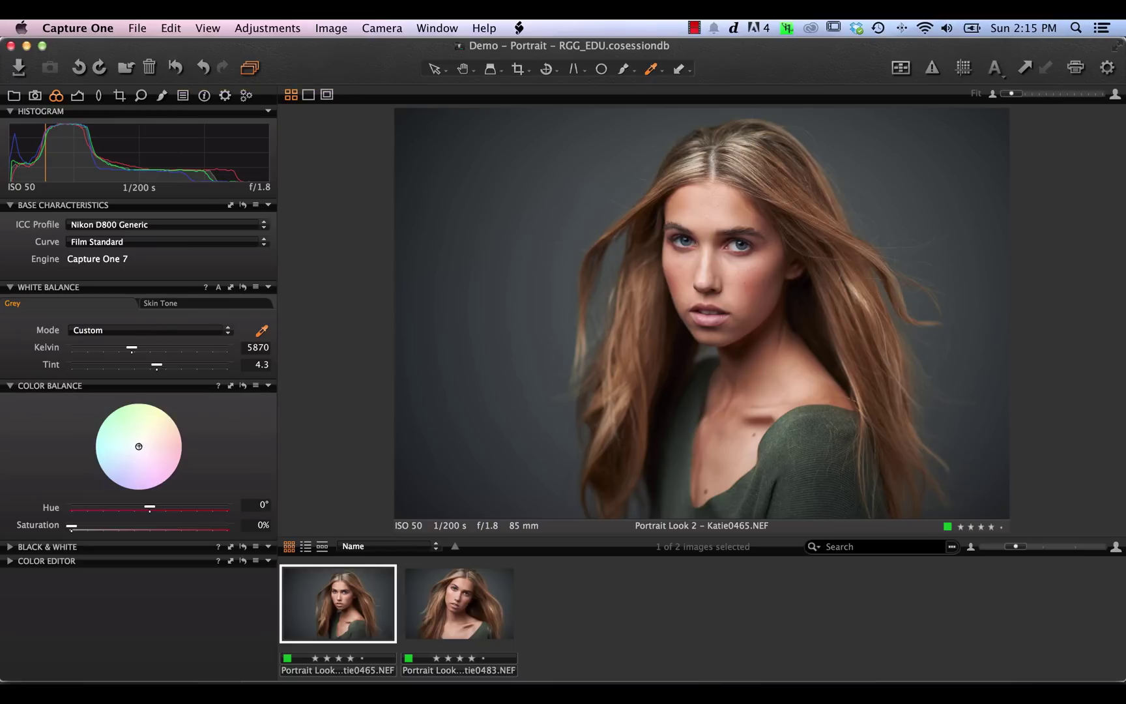
{"action": "left_click_drag", "start_coordinate": [138, 446], "coordinate": [123, 449]}
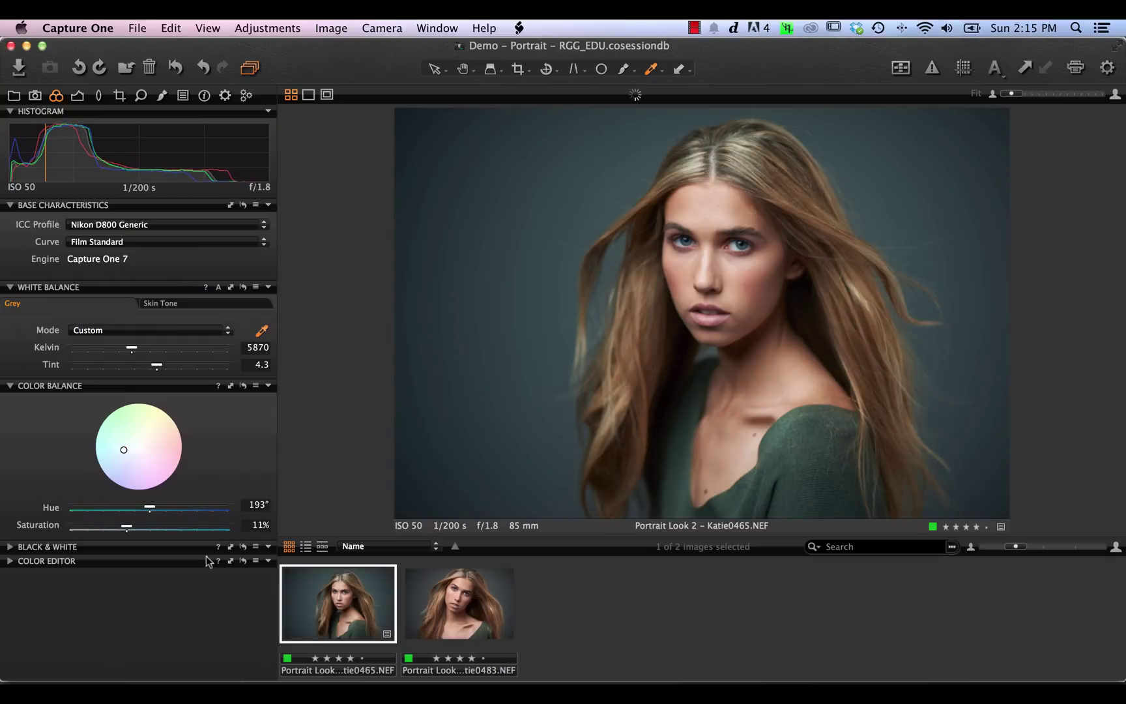
{"action": "double_click", "coordinate": [149, 507]}
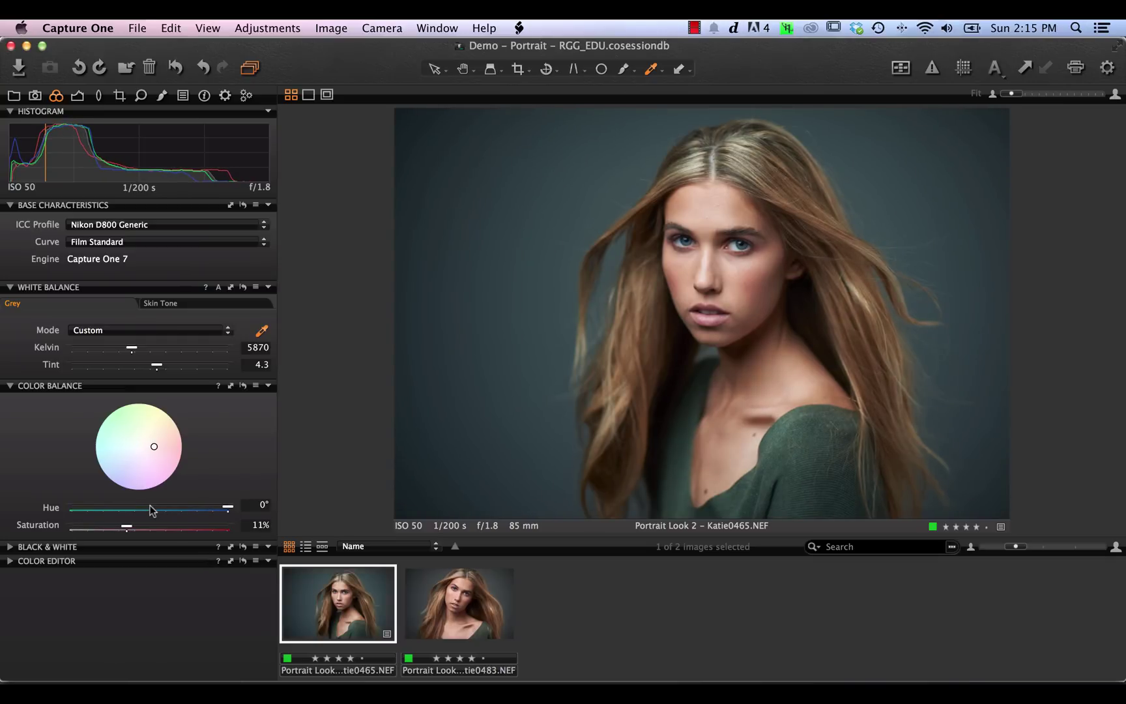
{"action": "left_click_drag", "start_coordinate": [153, 447], "coordinate": [119, 450]}
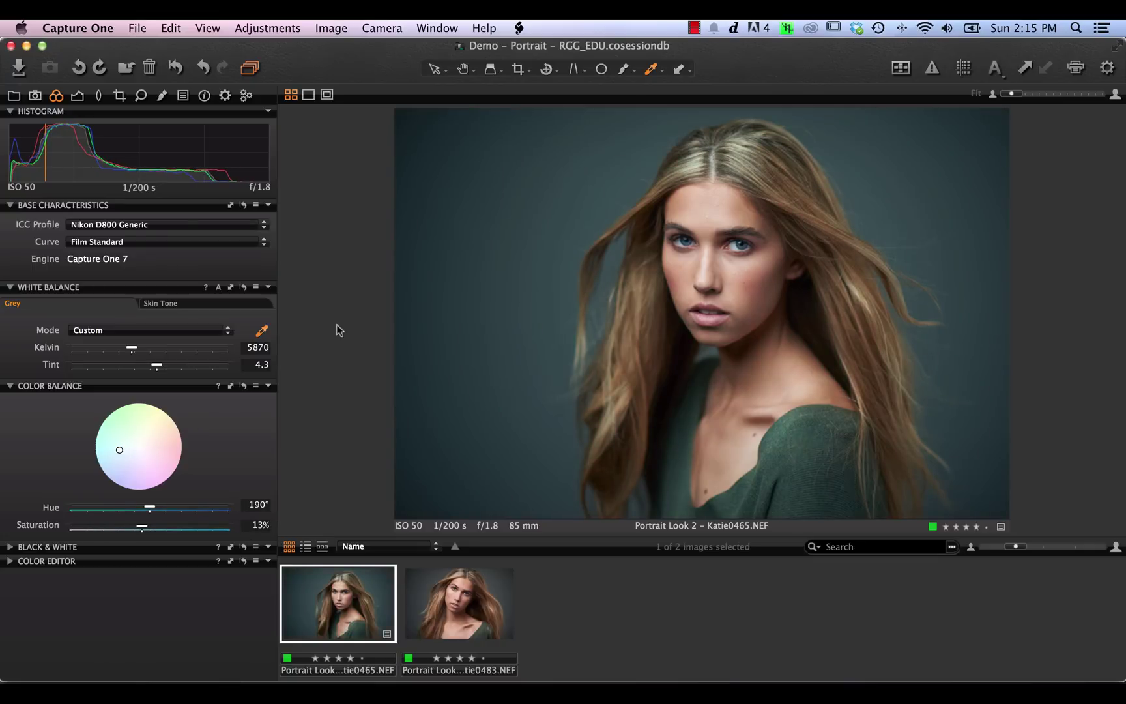
{"action": "left_click", "coordinate": [244, 386]}
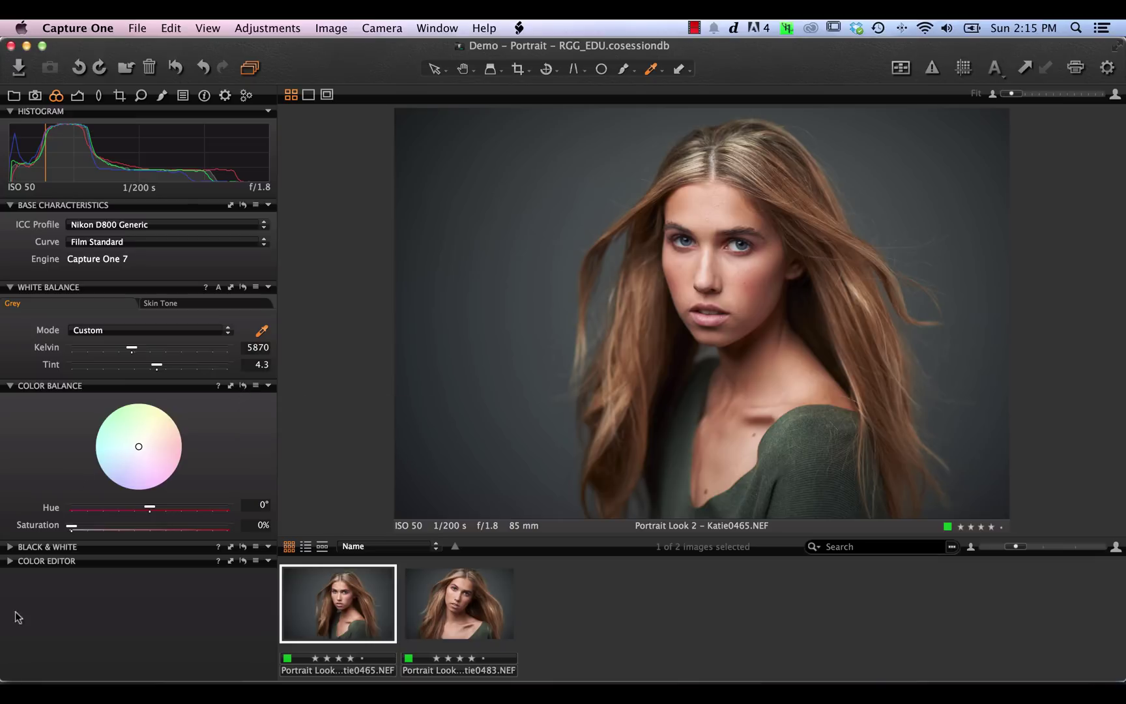
- Set portrait 0465's High Dynamic Range highlight to 5 and shadow to 8, and expand the Clarity and Vignetting tools
{"action": "left_click", "coordinate": [78, 95]}
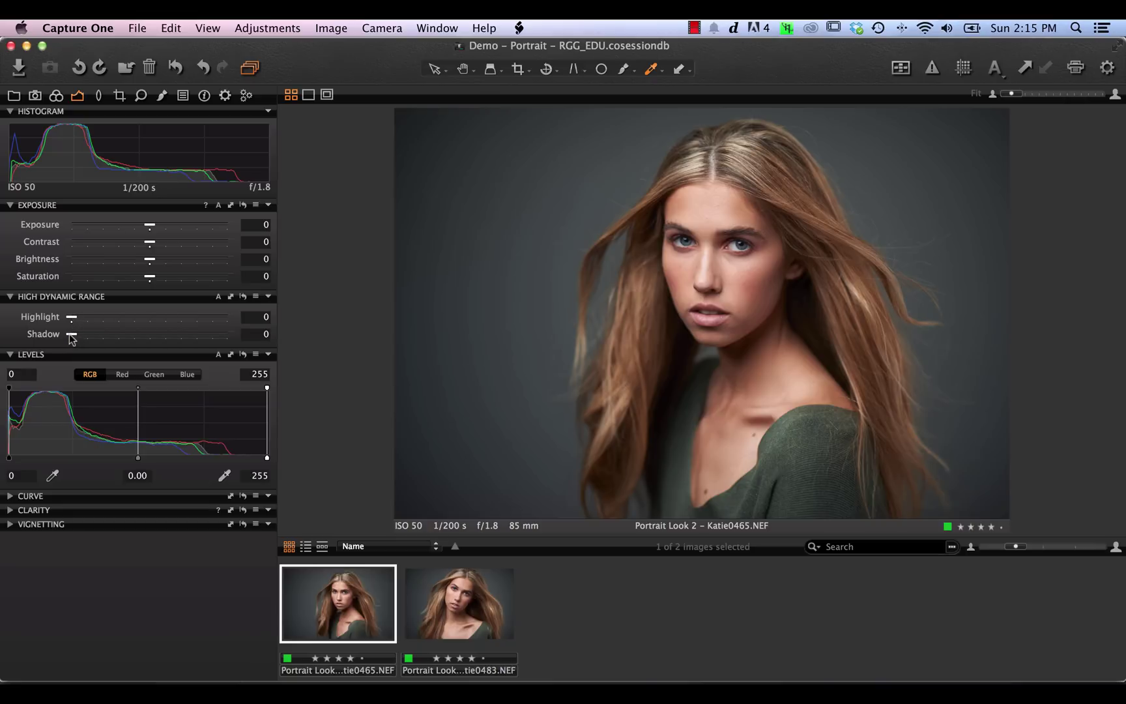
{"action": "mouse_move", "coordinate": [72, 335]}
{"action": "left_mouse_down"}
{"action": "mouse_move", "coordinate": [151, 337]}
{"action": "mouse_move", "coordinate": [93, 340]}
{"action": "left_mouse_up"}
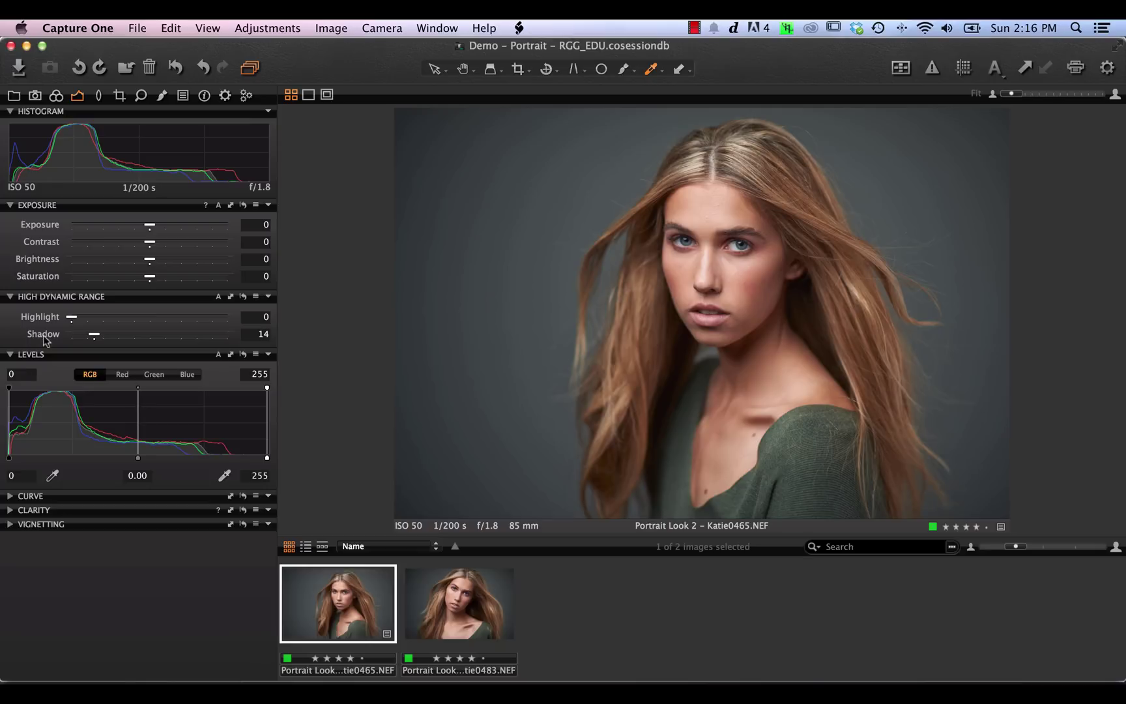
{"action": "double_click", "coordinate": [95, 335]}
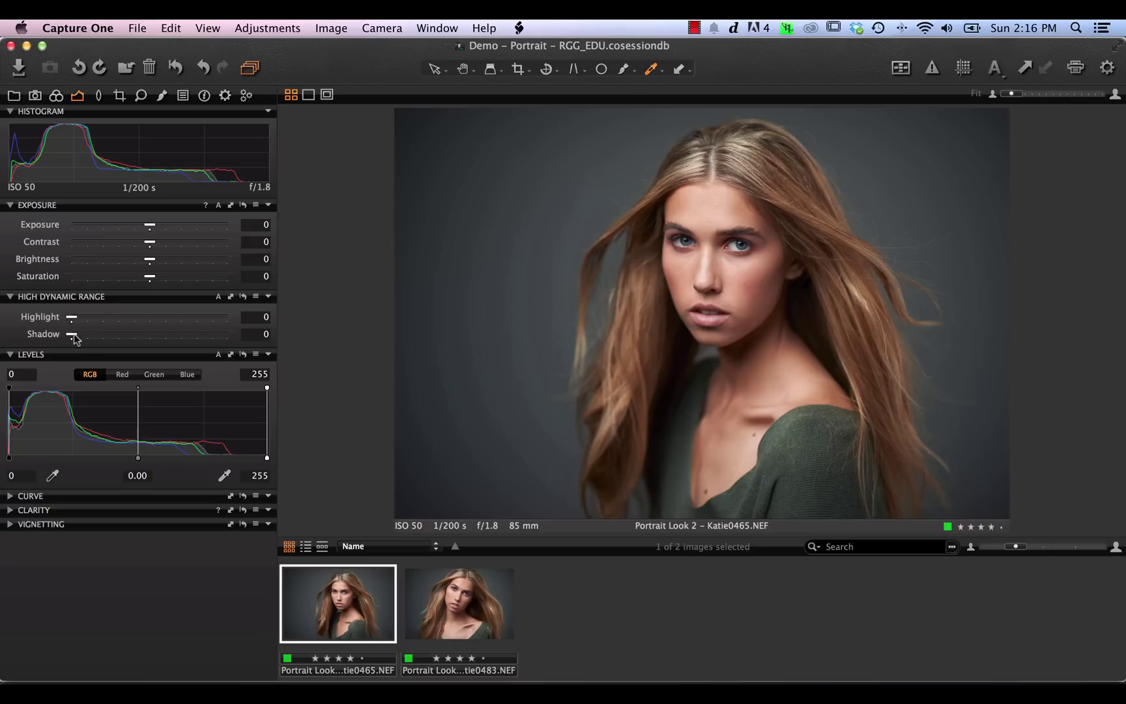
{"action": "mouse_move", "coordinate": [74, 337]}
{"action": "left_mouse_down"}
{"action": "mouse_move", "coordinate": [91, 337]}
{"action": "mouse_move", "coordinate": [75, 319]}
{"action": "mouse_move", "coordinate": [83, 336]}
{"action": "left_mouse_up"}
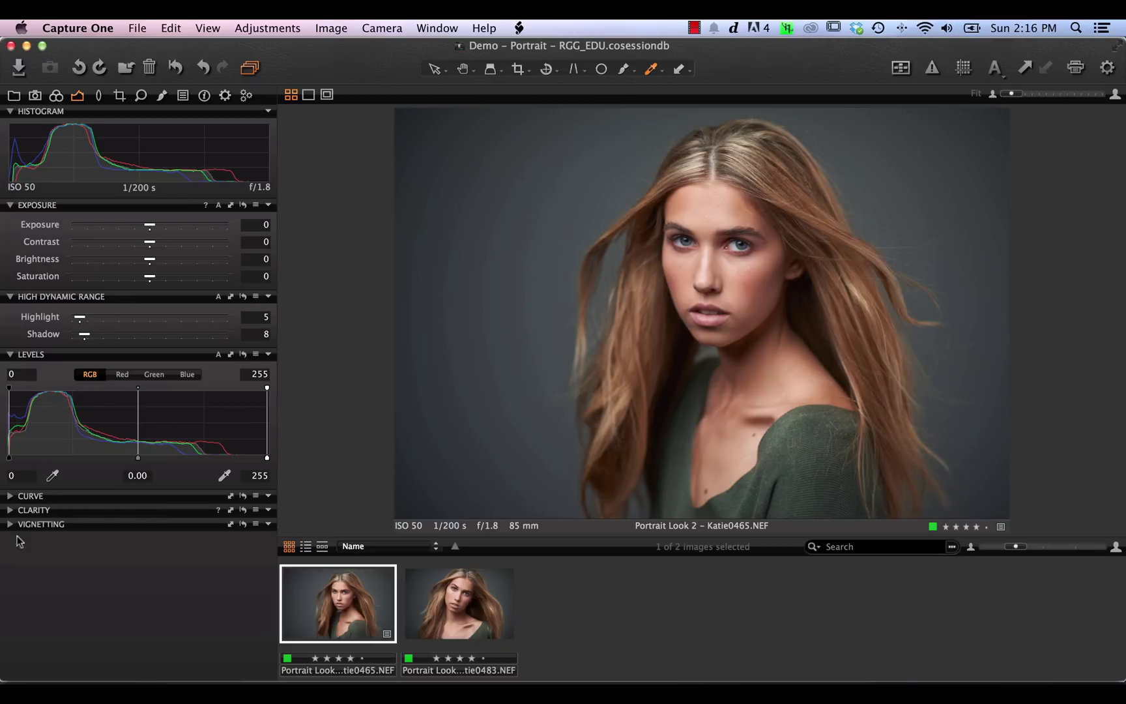
{"action": "left_click", "coordinate": [8, 512]}
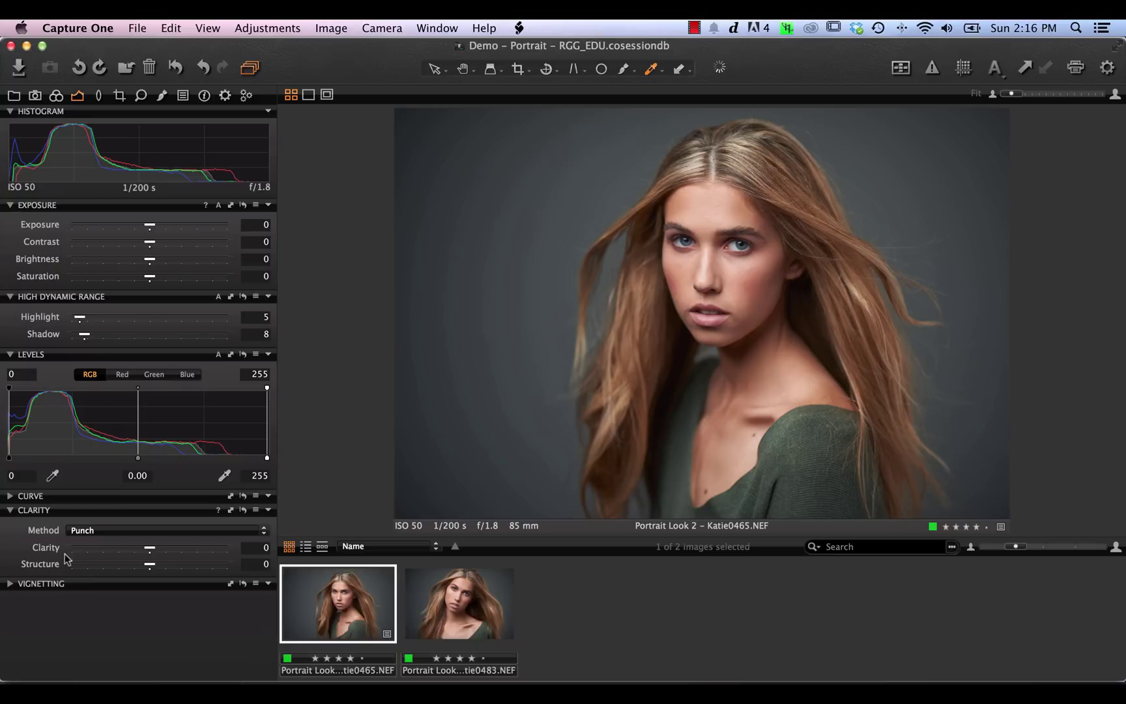
{"action": "left_click", "coordinate": [10, 584]}
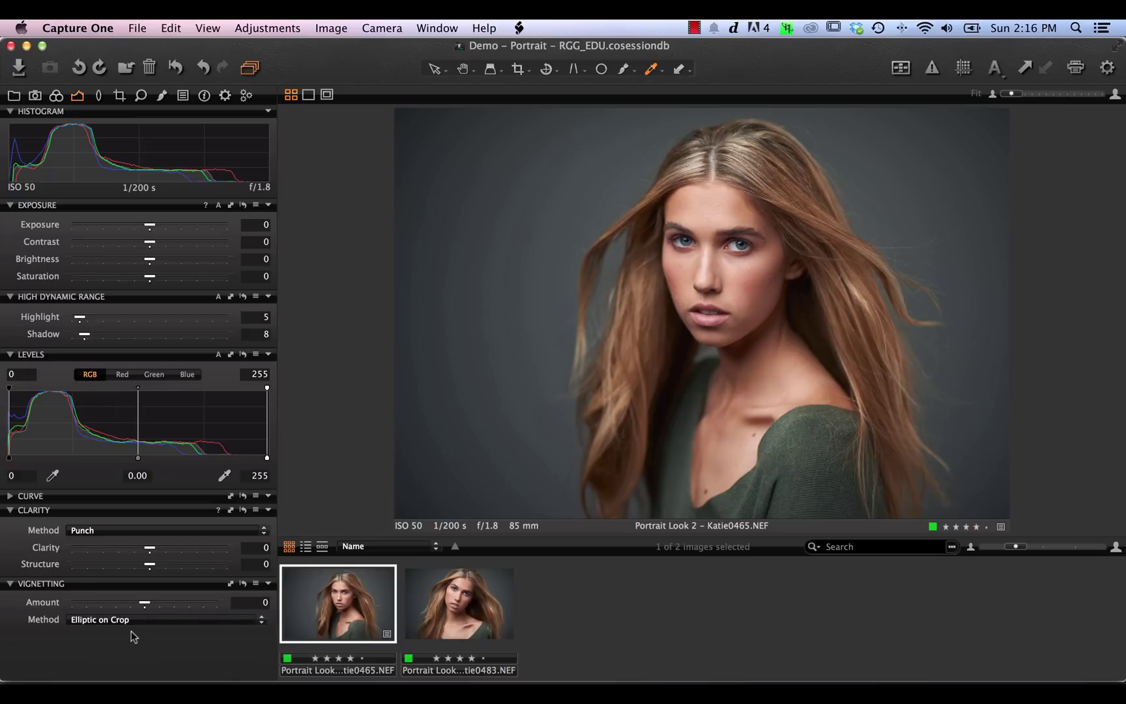
- Try the distortion correction, leave it at 0%, and set portrait 0465's light falloff correction to 49%
{"action": "left_click", "coordinate": [99, 97]}
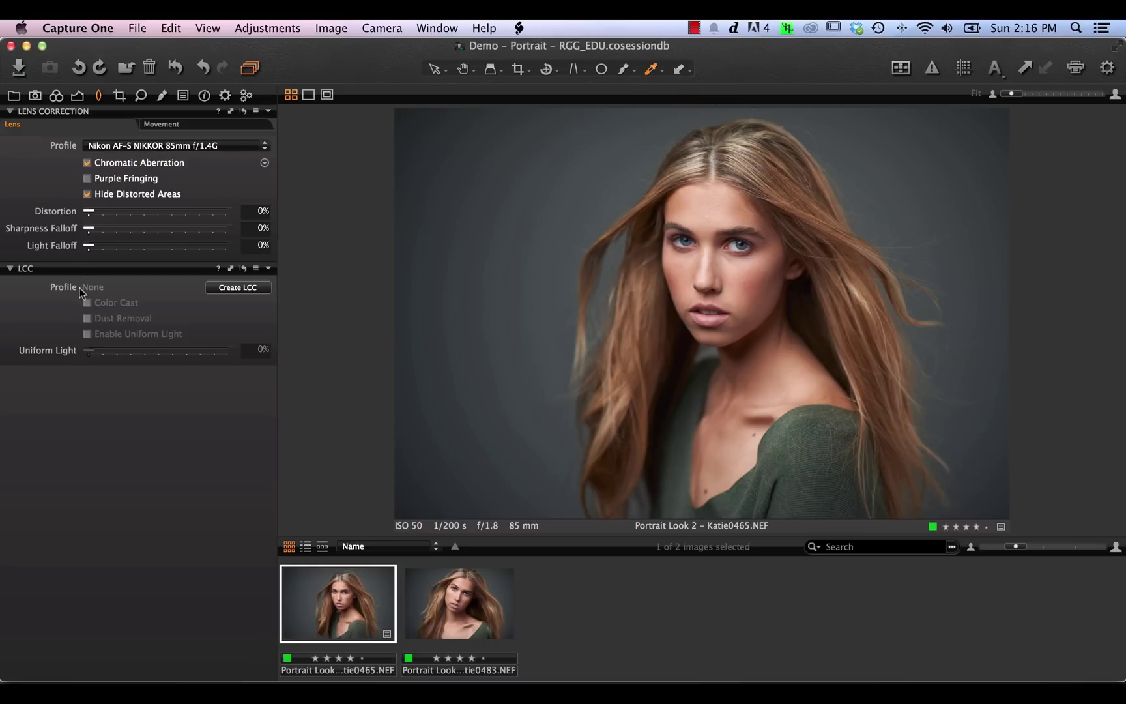
{"action": "left_click_drag", "start_coordinate": [89, 211], "coordinate": [141, 210]}
{"action": "left_click", "coordinate": [87, 212]}
{"action": "left_click_drag", "start_coordinate": [88, 247], "coordinate": [140, 251]}
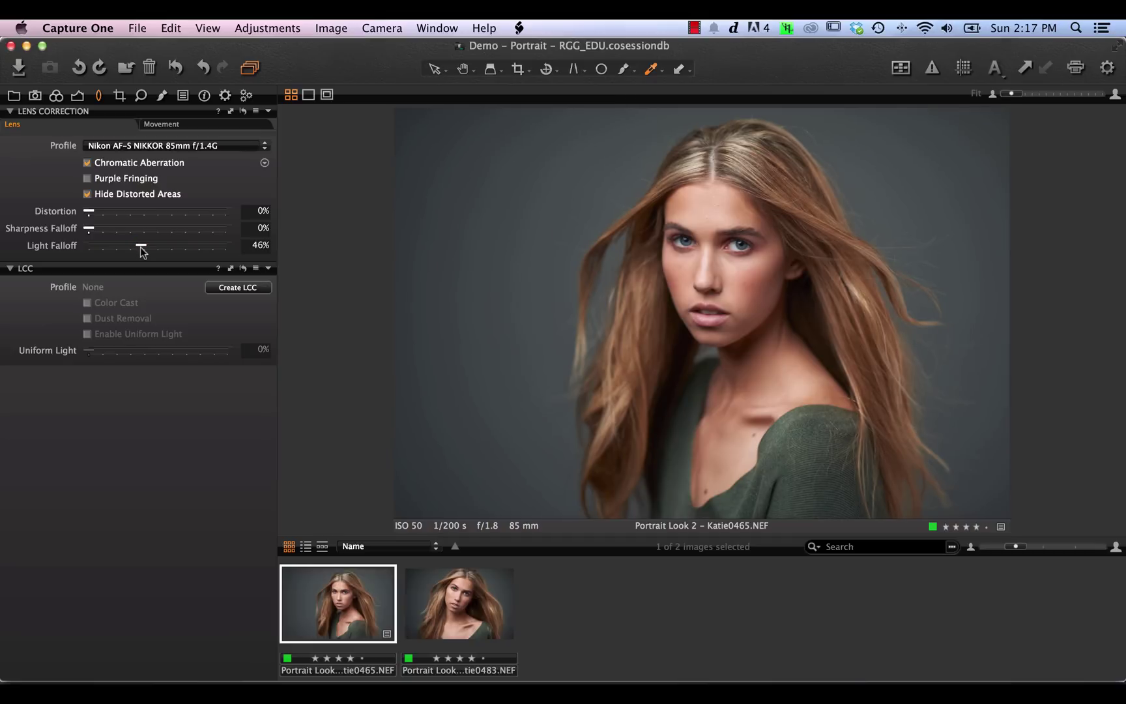
{"action": "left_click_drag", "start_coordinate": [141, 250], "coordinate": [204, 251]}
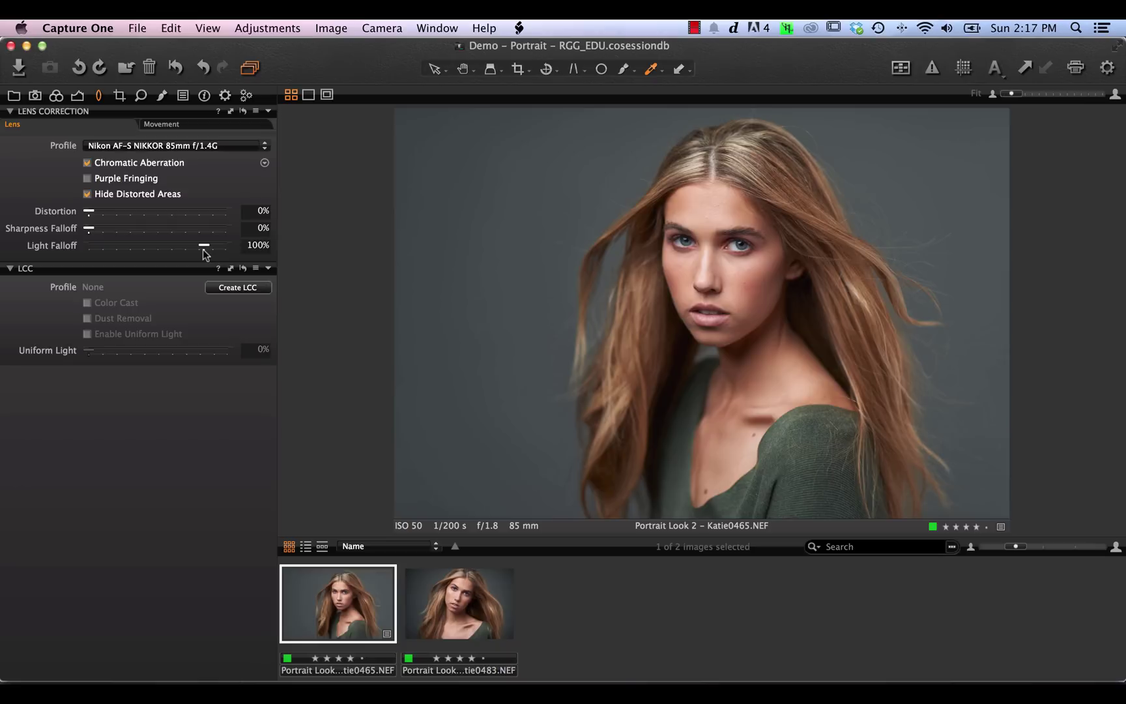
{"action": "left_click_drag", "start_coordinate": [202, 249], "coordinate": [144, 246]}
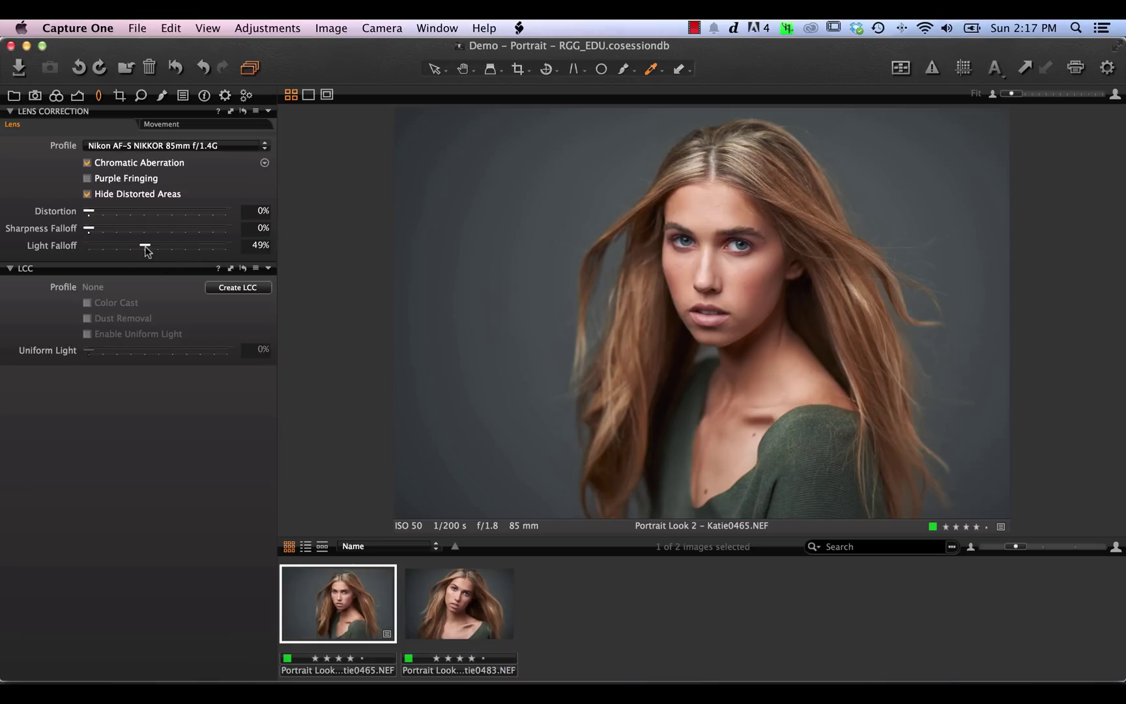
- Crop portrait 0465 at a 2 x 3 ratio to about 22.44 x 14.96 in and view the cropped result
{"action": "left_click", "coordinate": [120, 96]}
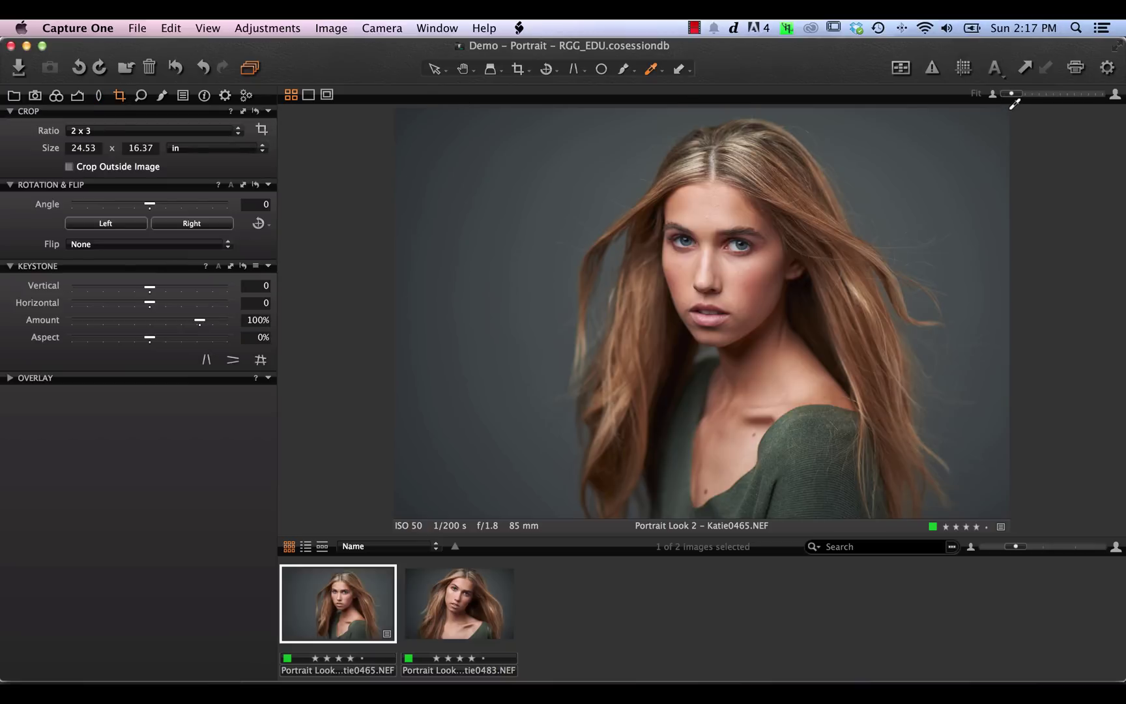
{"action": "left_click", "coordinate": [262, 130]}
{"action": "left_click_drag", "start_coordinate": [1012, 110], "coordinate": [956, 143]}
{"action": "left_click_drag", "start_coordinate": [780, 269], "coordinate": [833, 262]}
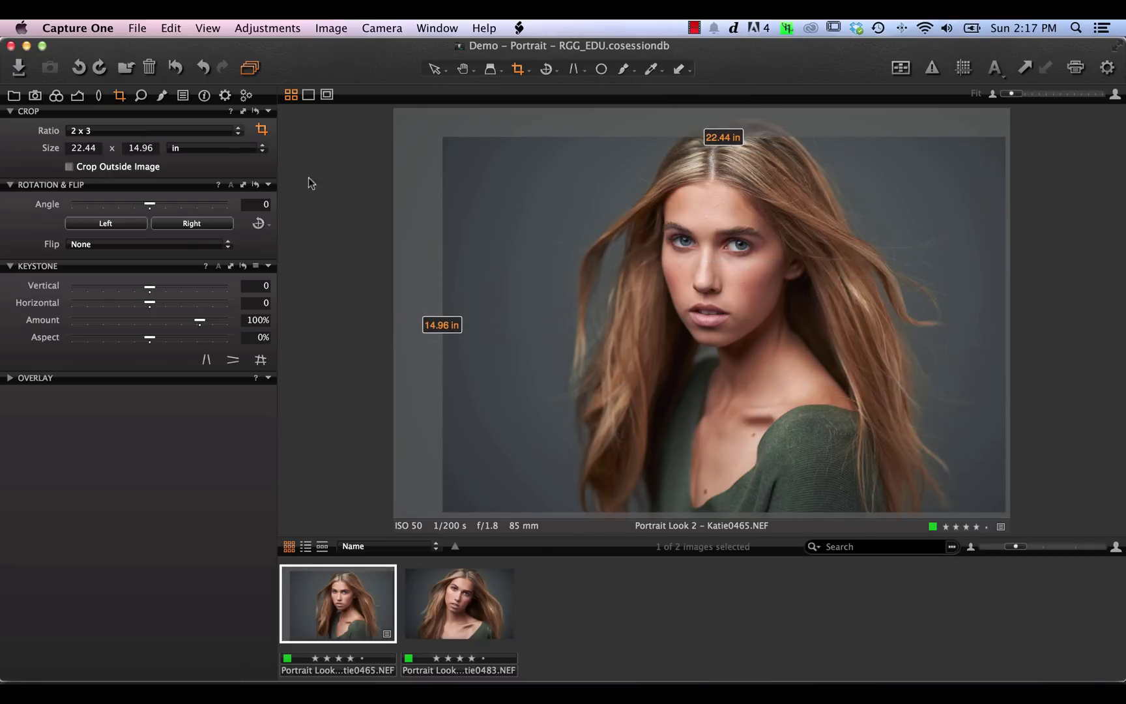
{"action": "left_click", "coordinate": [99, 96]}
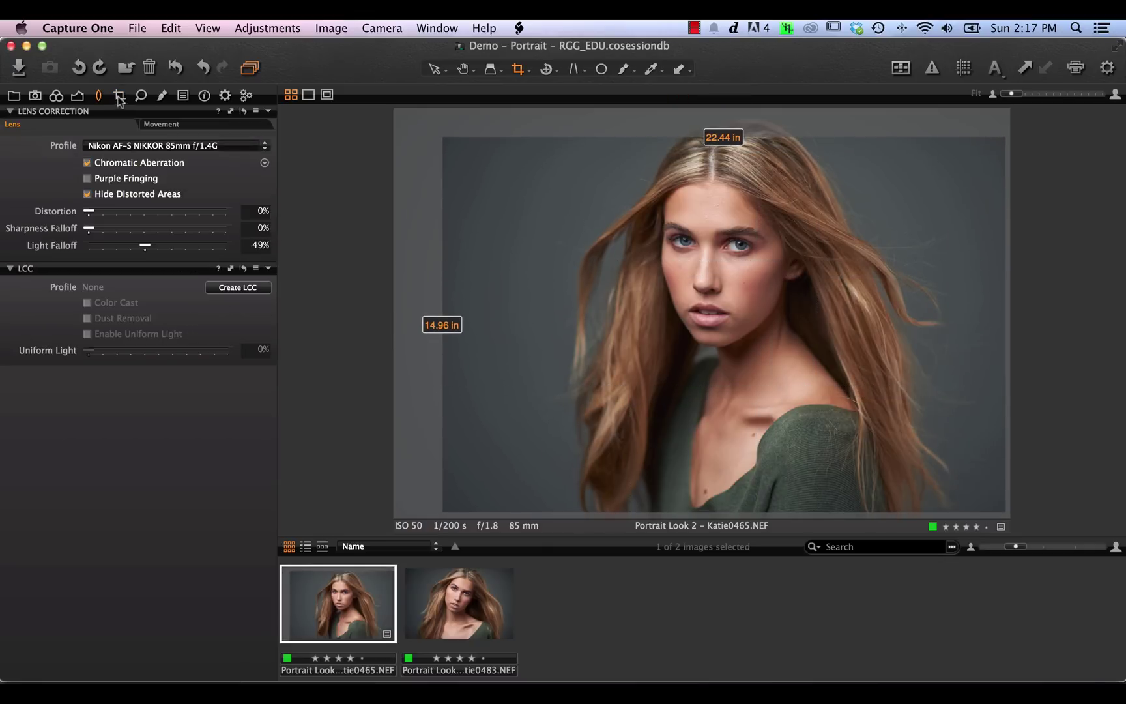
{"action": "left_click", "coordinate": [121, 97]}
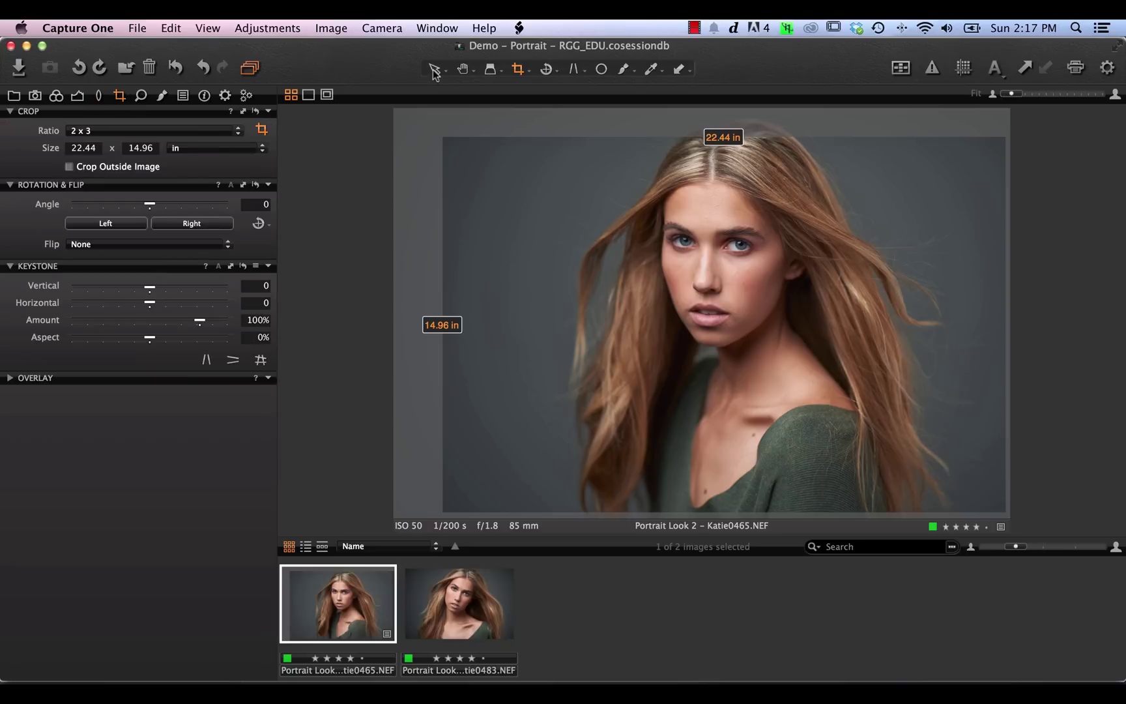
{"action": "left_click", "coordinate": [435, 72]}
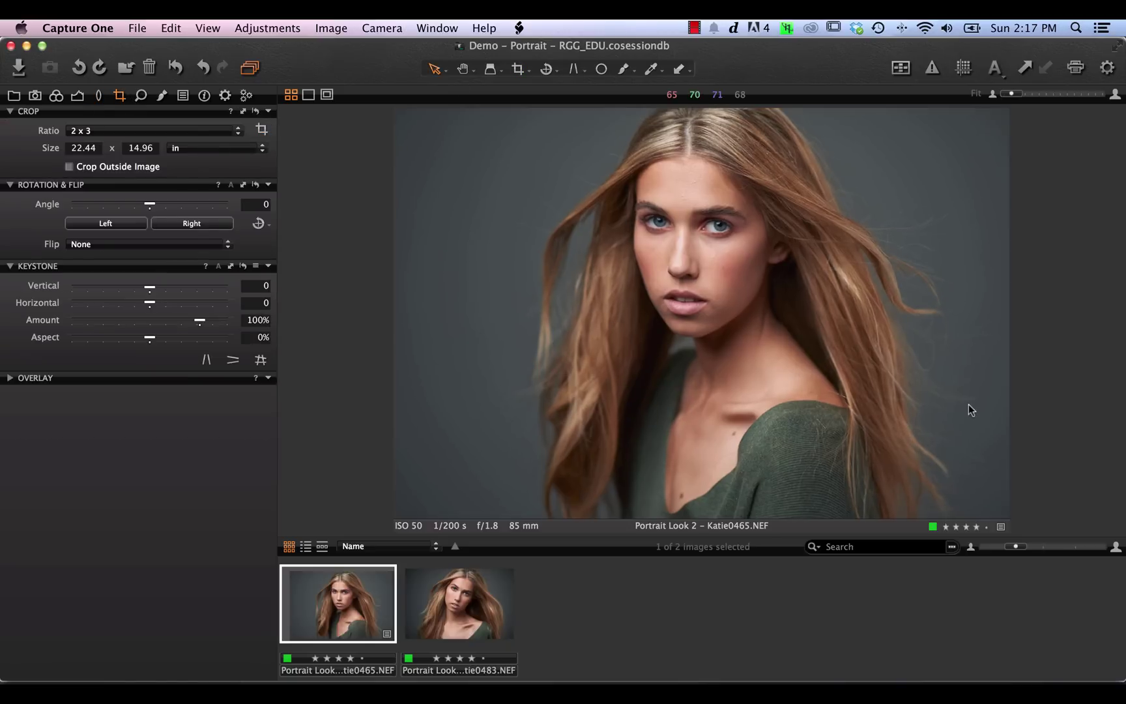
{"action": "left_click", "coordinate": [515, 71]}
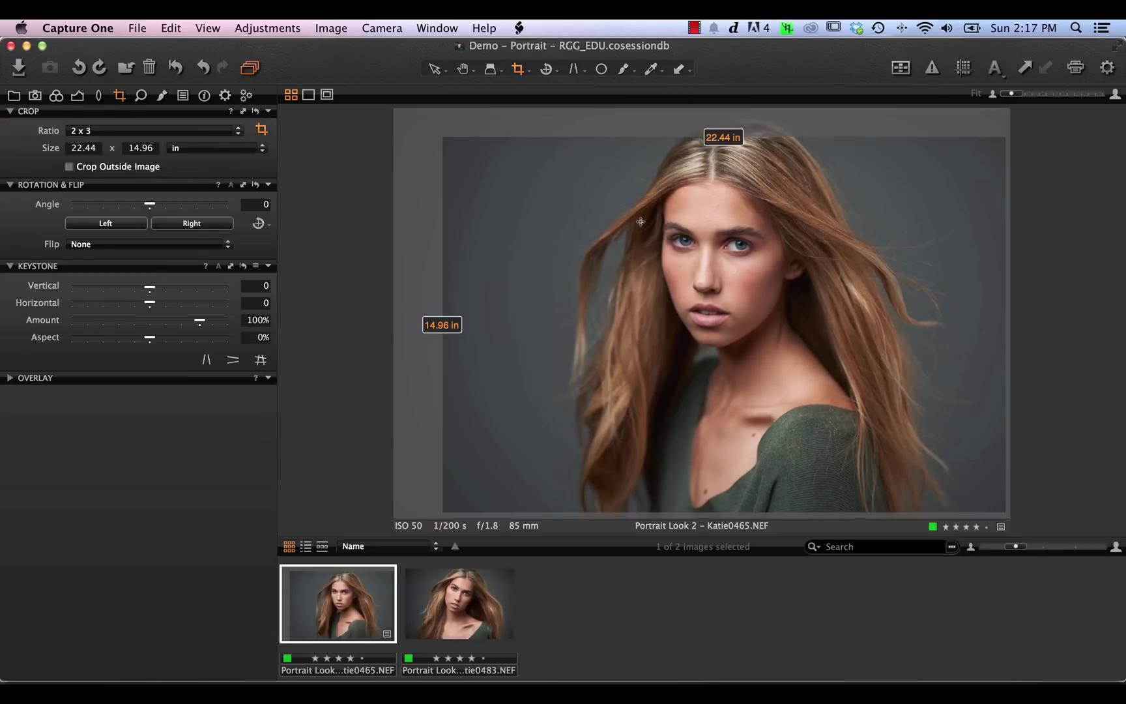
{"action": "left_click", "coordinate": [435, 70]}
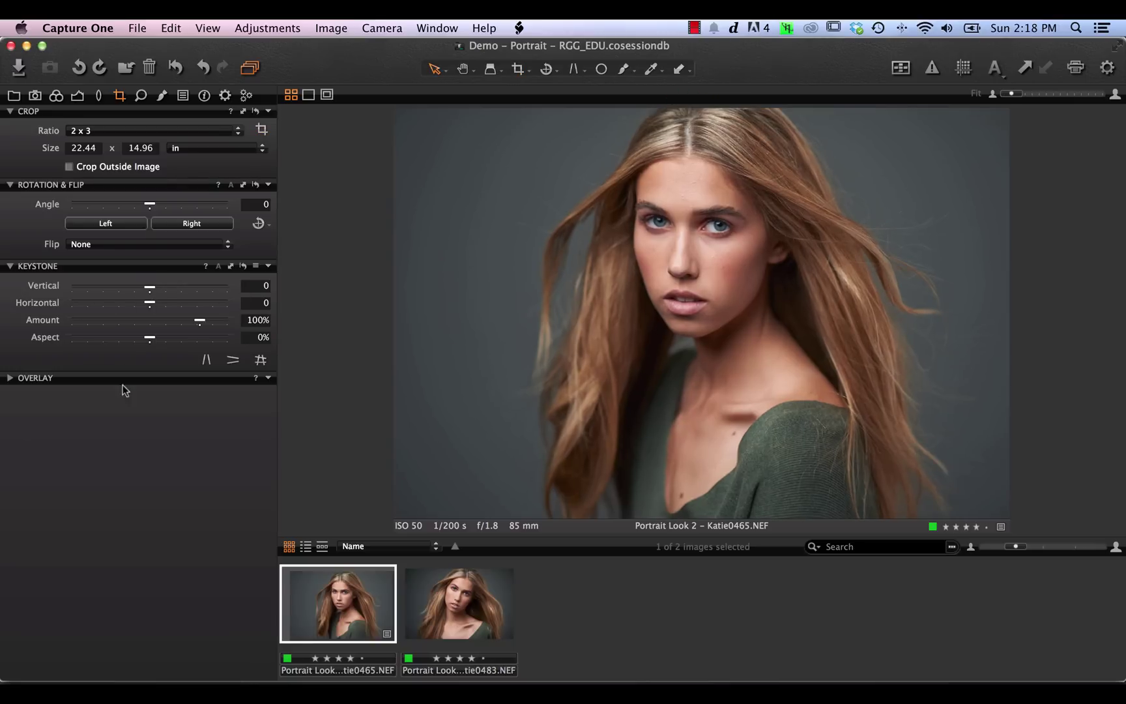
- Activate the Straighten tool and set the crop aspect ratio to Output
{"action": "left_click", "coordinate": [259, 225]}
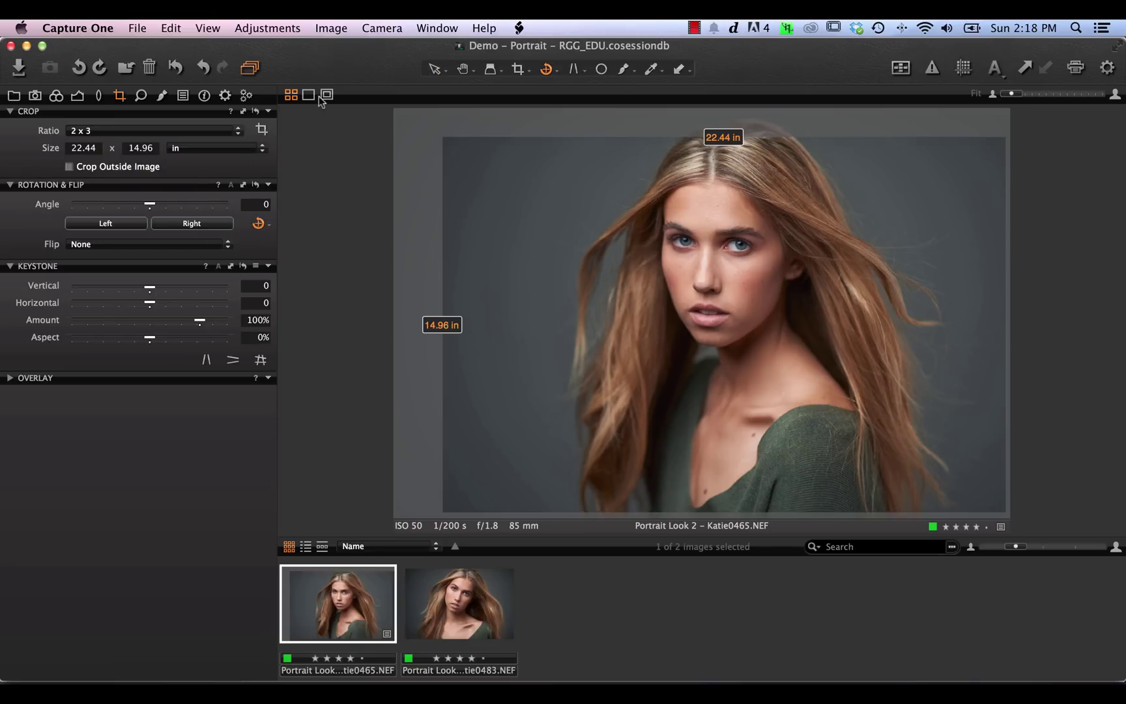
{"action": "left_click", "coordinate": [547, 71]}
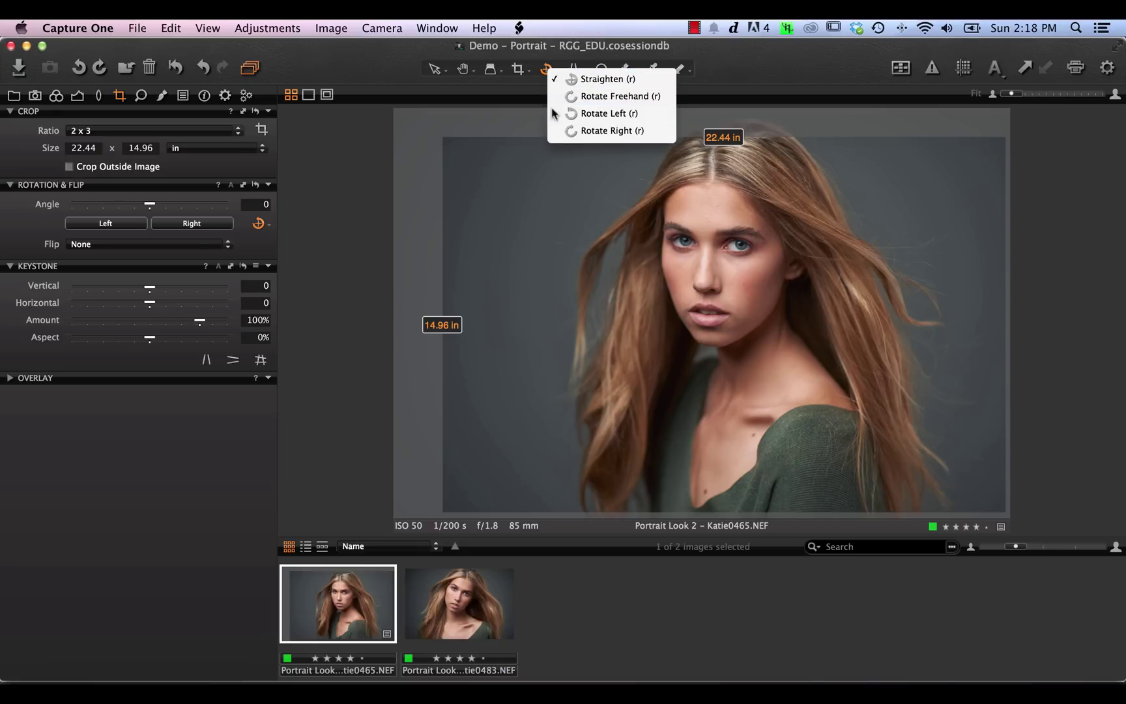
{"action": "left_click", "coordinate": [534, 76]}
{"action": "left_click", "coordinate": [533, 73]}
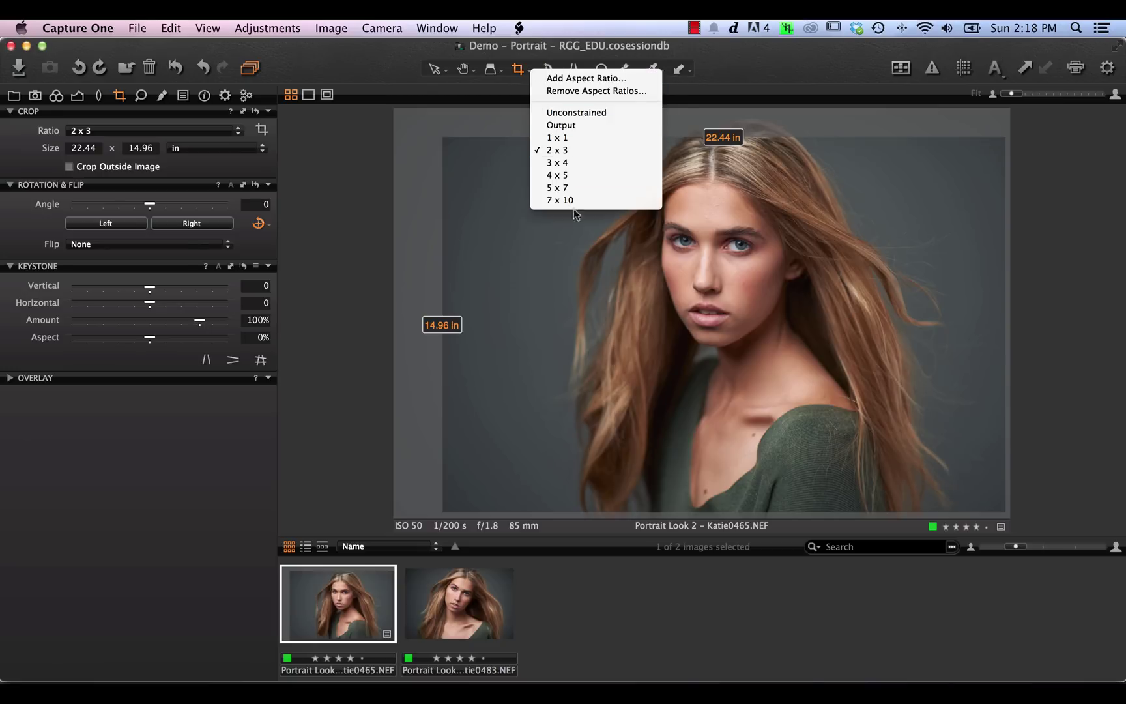
{"action": "left_click", "coordinate": [561, 125]}
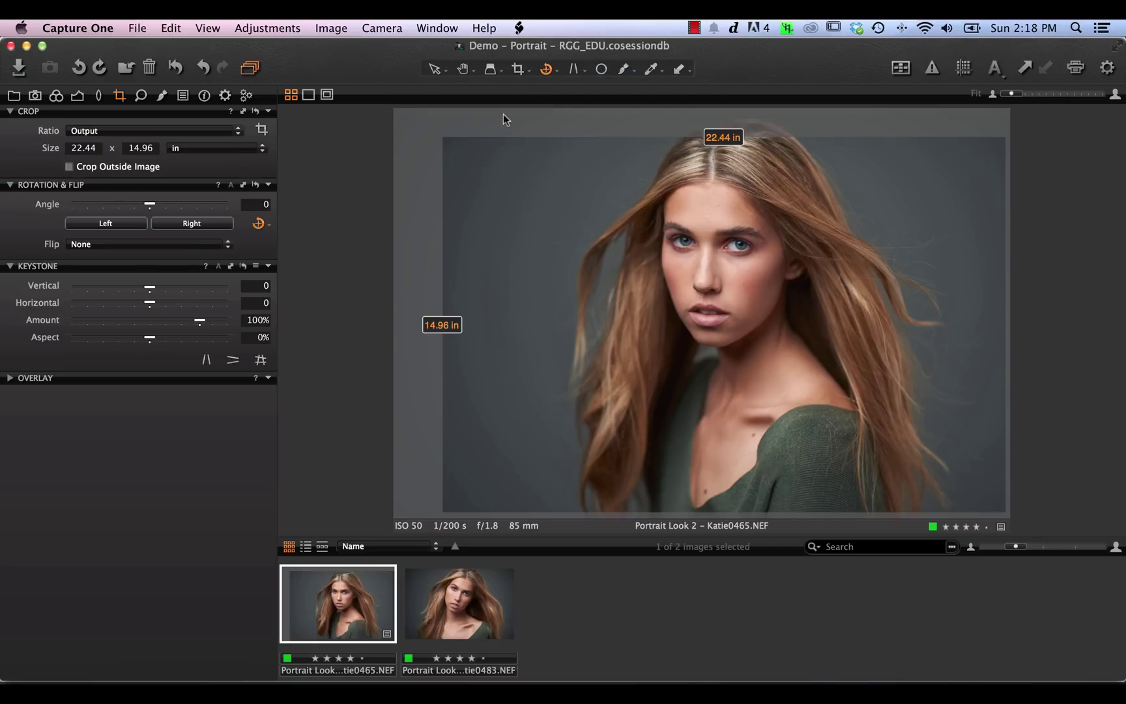
{"action": "left_click_drag", "start_coordinate": [503, 115], "coordinate": [655, 109]}
- Add a local adjustments layer named "Back" to portrait 0465, with the Select tool active instead of Straighten
{"action": "left_click", "coordinate": [142, 96]}
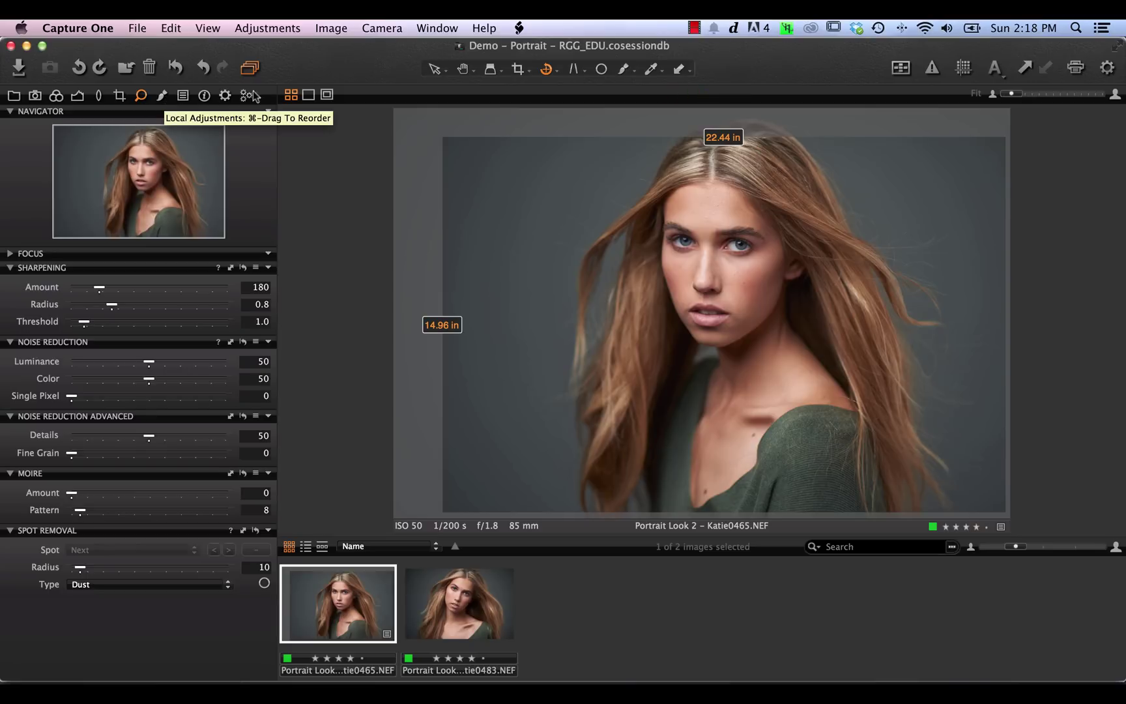
{"action": "left_click", "coordinate": [163, 96]}
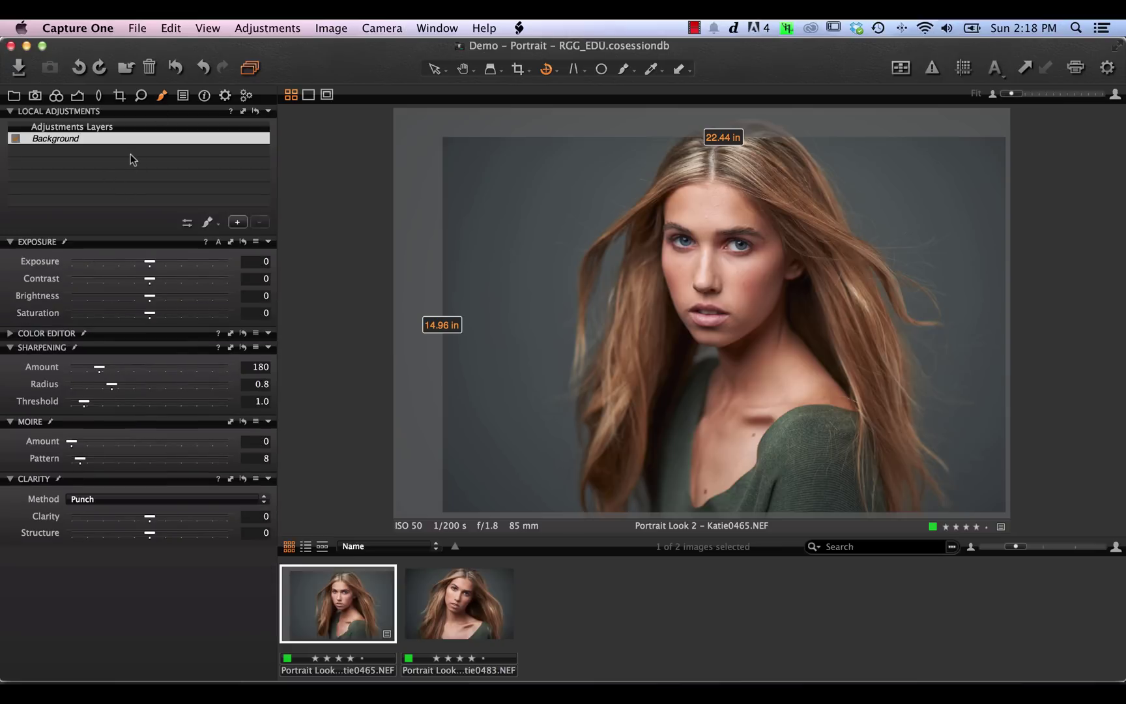
{"action": "left_click", "coordinate": [436, 68]}
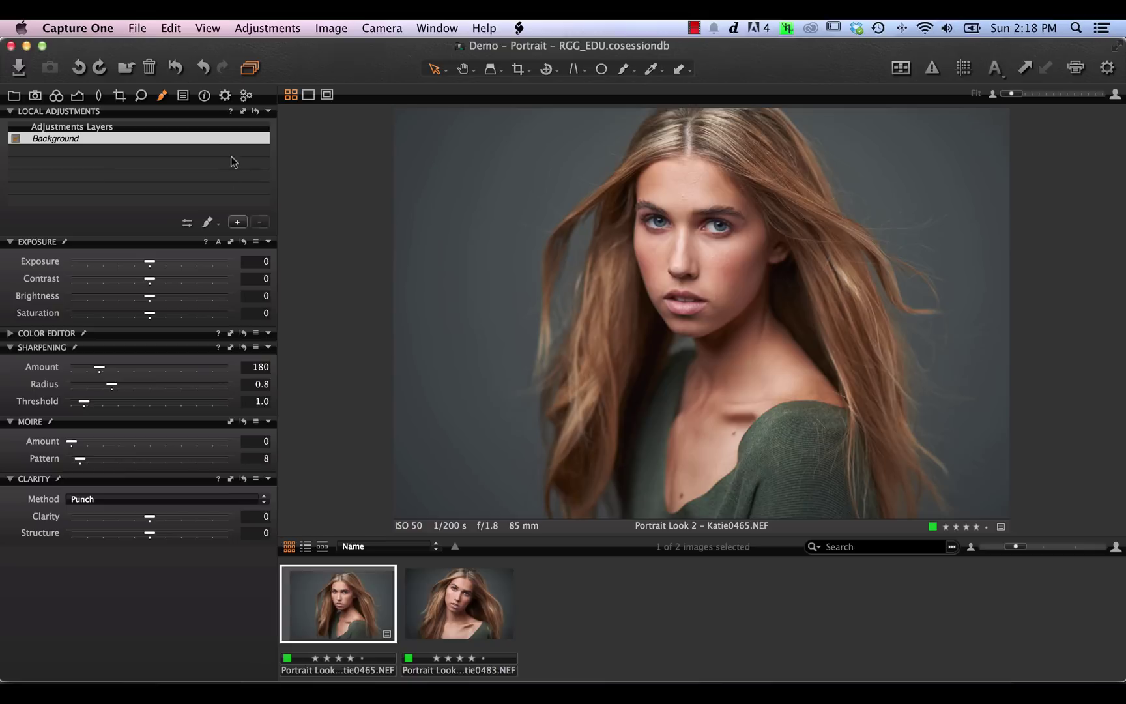
{"action": "left_click", "coordinate": [237, 223]}
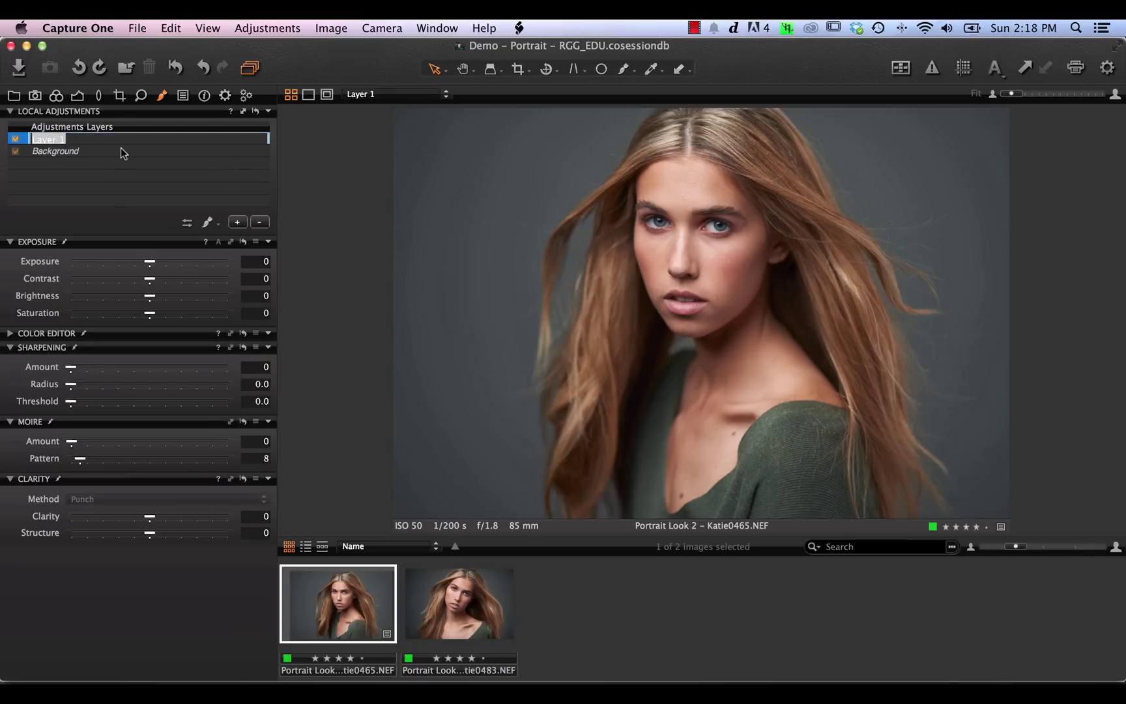
{"action": "type", "text": "Bad"}
{"action": "key", "text": "Return"}
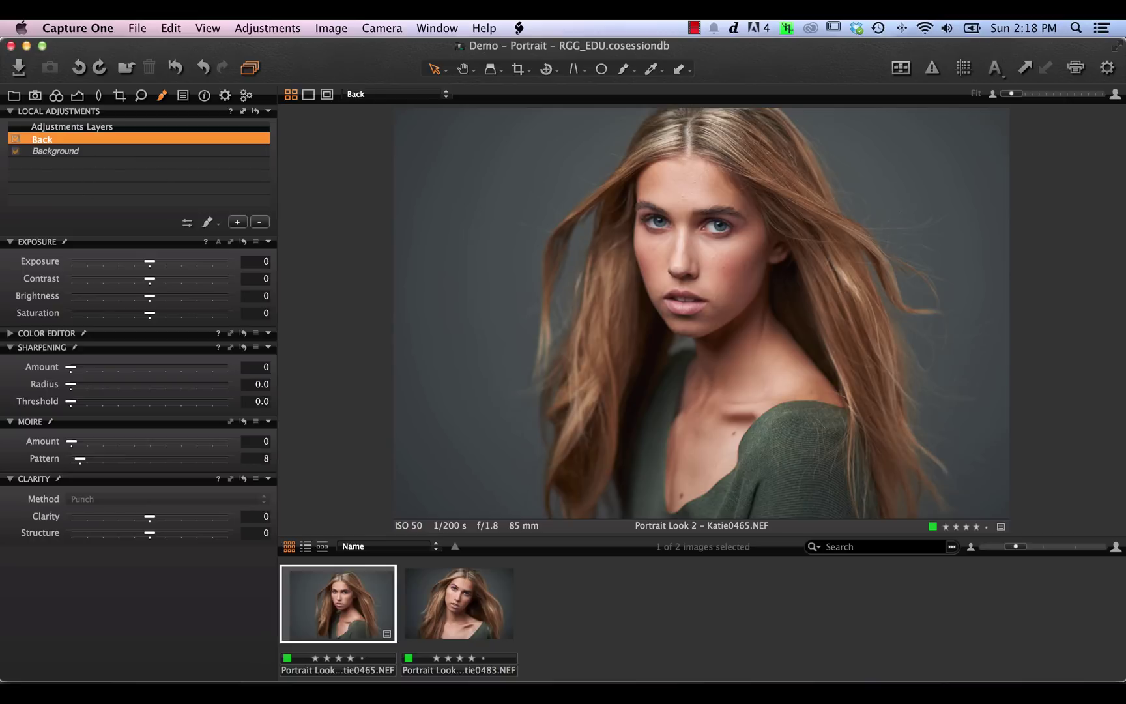
- Check the Draw Mask brush settings and paint a mask on the Back layer over the backdrop on the image's left side
{"action": "left_click", "coordinate": [209, 216]}
{"action": "left_click", "coordinate": [218, 228]}
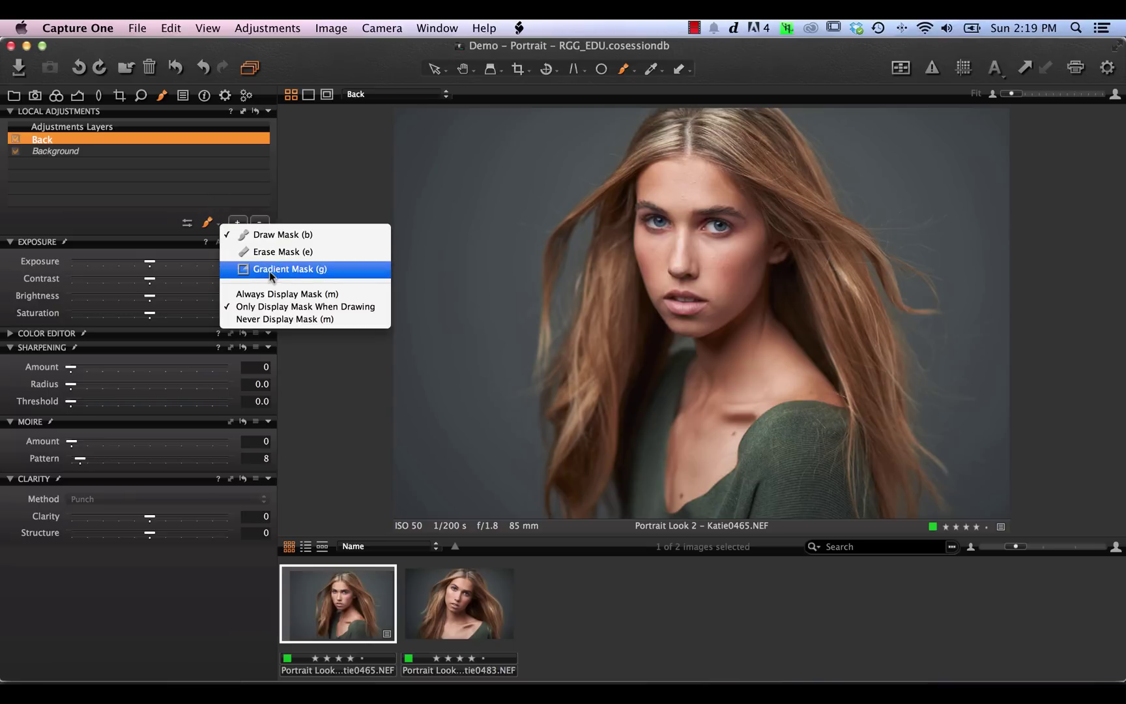
{"action": "left_click", "coordinate": [185, 226]}
{"action": "left_click", "coordinate": [187, 224]}
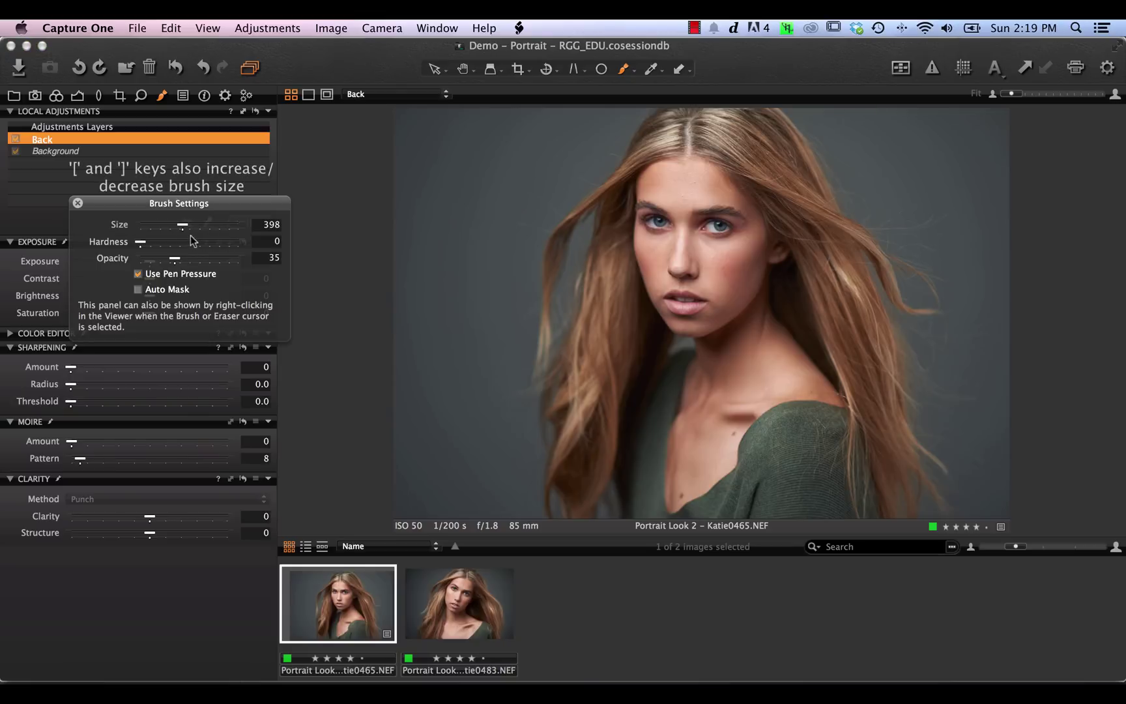
{"action": "mouse_move", "coordinate": [184, 224]}
{"action": "left_mouse_down"}
{"action": "mouse_move", "coordinate": [163, 225]}
{"action": "mouse_move", "coordinate": [207, 225]}
{"action": "mouse_move", "coordinate": [170, 242]}
{"action": "mouse_move", "coordinate": [205, 244]}
{"action": "mouse_move", "coordinate": [141, 243]}
{"action": "mouse_move", "coordinate": [201, 260]}
{"action": "left_mouse_up"}
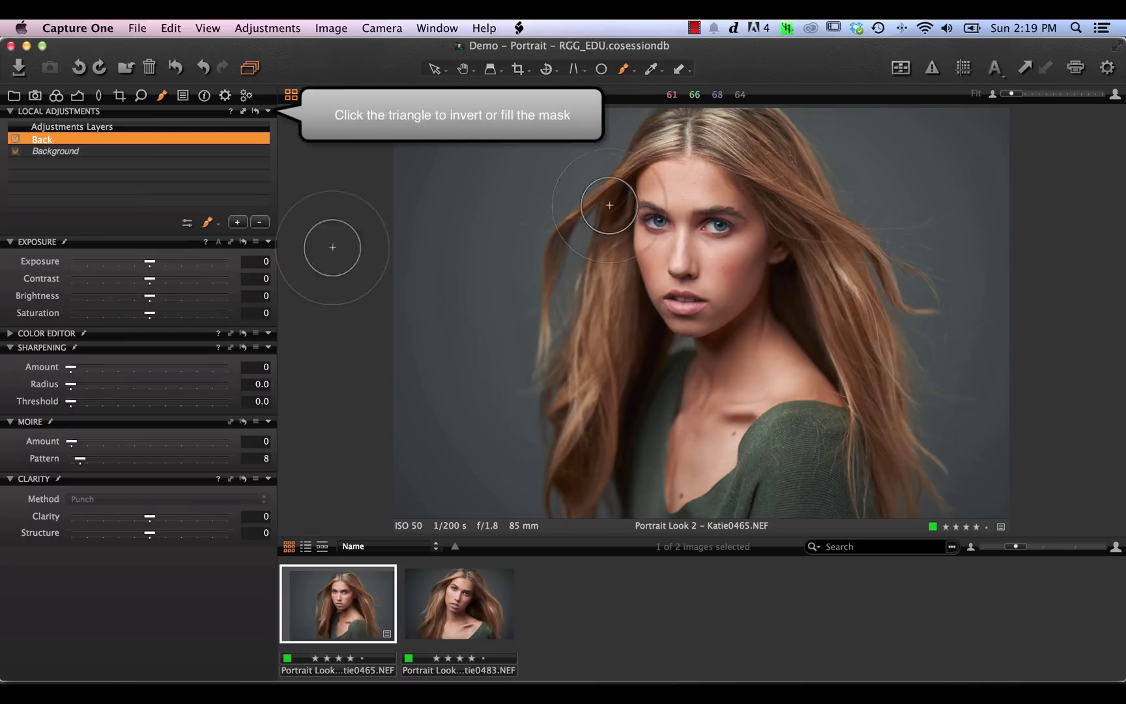
{"action": "mouse_move", "coordinate": [422, 372]}
{"action": "left_mouse_down"}
{"action": "mouse_move", "coordinate": [394, 202]}
{"action": "mouse_move", "coordinate": [446, 76]}
{"action": "mouse_move", "coordinate": [401, 316]}
{"action": "mouse_move", "coordinate": [381, 341]}
{"action": "mouse_move", "coordinate": [475, 205]}
{"action": "mouse_move", "coordinate": [599, 89]}
{"action": "mouse_move", "coordinate": [504, 299]}
{"action": "mouse_move", "coordinate": [537, 134]}
{"action": "mouse_move", "coordinate": [511, 105]}
{"action": "mouse_move", "coordinate": [491, 153]}
{"action": "mouse_move", "coordinate": [596, 93]}
{"action": "mouse_move", "coordinate": [597, 145]}
{"action": "mouse_move", "coordinate": [612, 120]}
{"action": "left_mouse_up"}
{"action": "mouse_move", "coordinate": [454, 501]}
{"action": "left_mouse_down"}
{"action": "mouse_move", "coordinate": [558, 285]}
{"action": "mouse_move", "coordinate": [537, 456]}
{"action": "mouse_move", "coordinate": [570, 540]}
{"action": "mouse_move", "coordinate": [415, 455]}
{"action": "mouse_move", "coordinate": [404, 385]}
{"action": "mouse_move", "coordinate": [396, 512]}
{"action": "mouse_move", "coordinate": [575, 500]}
{"action": "left_mouse_up"}
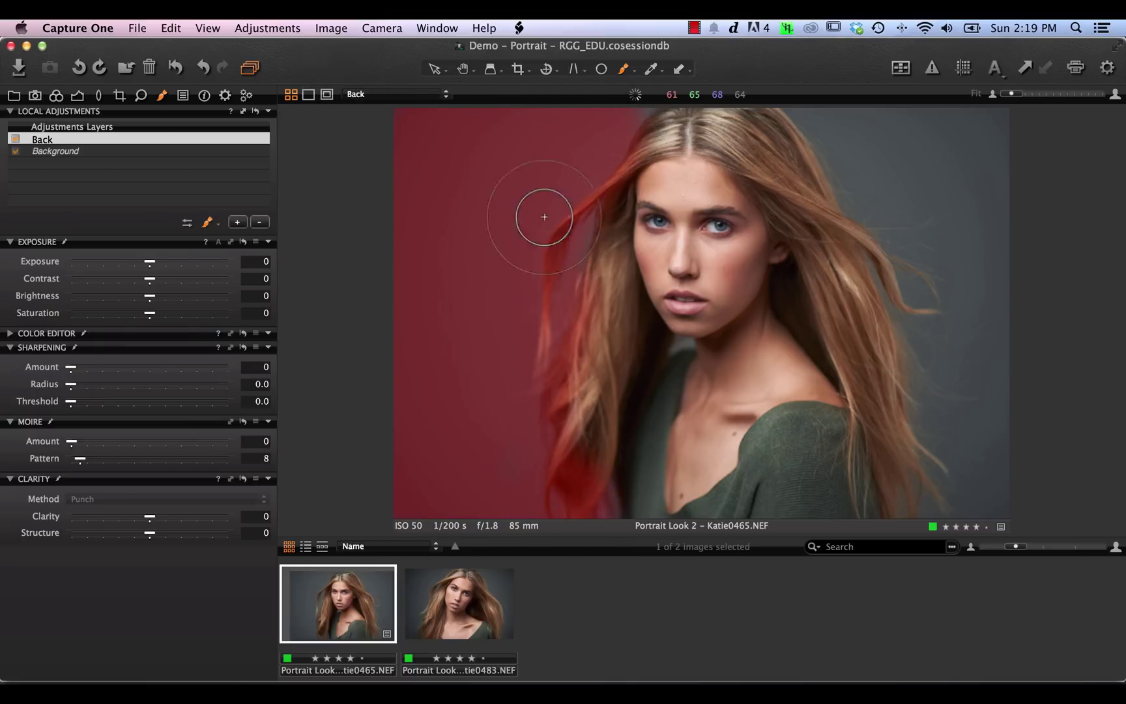
- Turn on Always Display Mask to view the painted area, and return the mask display to Only Display Mask When Drawing
{"action": "key", "text": "m"}
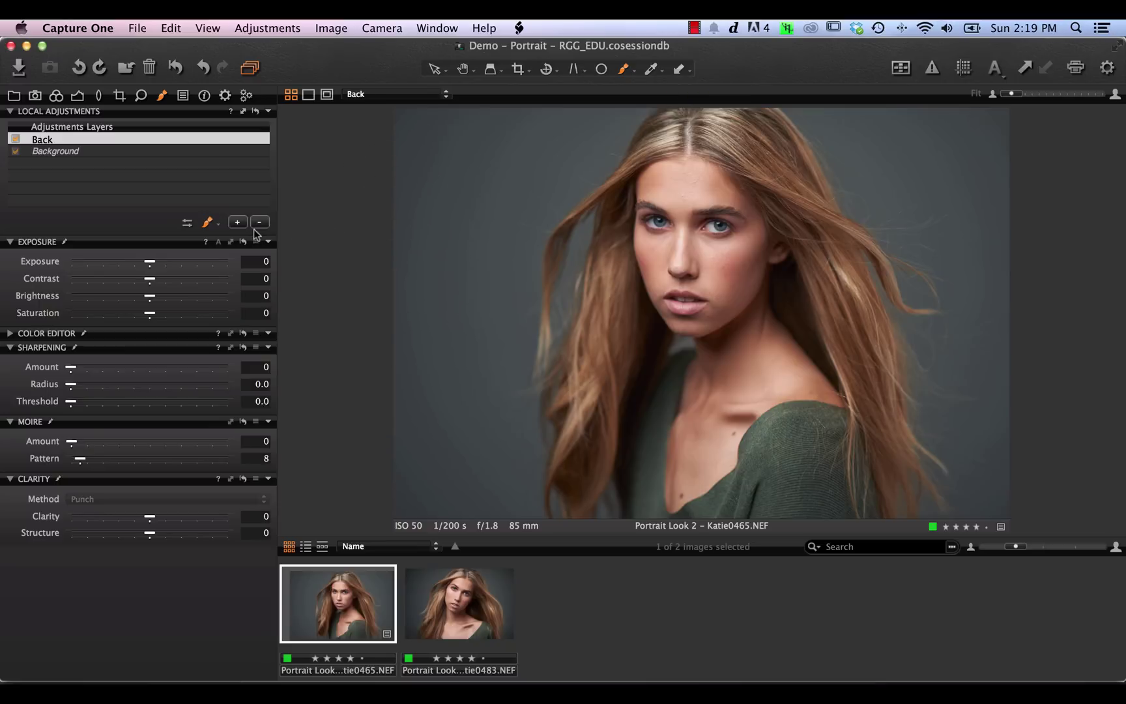
{"action": "left_click", "coordinate": [219, 224]}
{"action": "left_click", "coordinate": [215, 235]}
{"action": "left_click", "coordinate": [219, 224]}
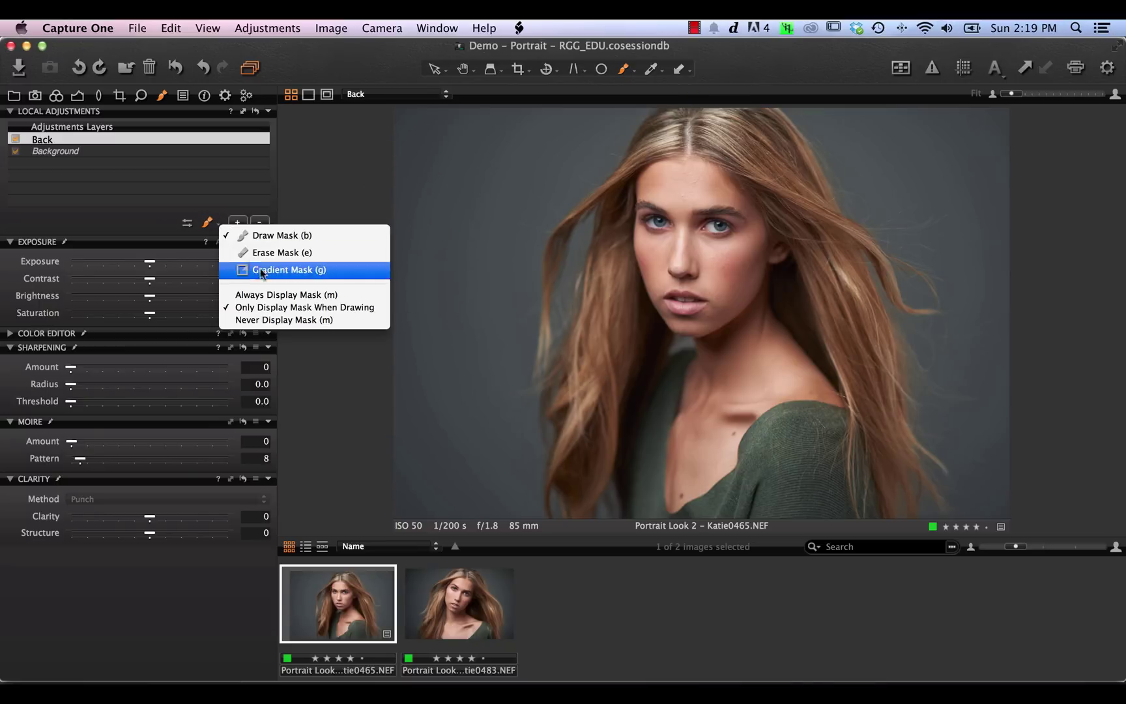
{"action": "left_click", "coordinate": [282, 299]}
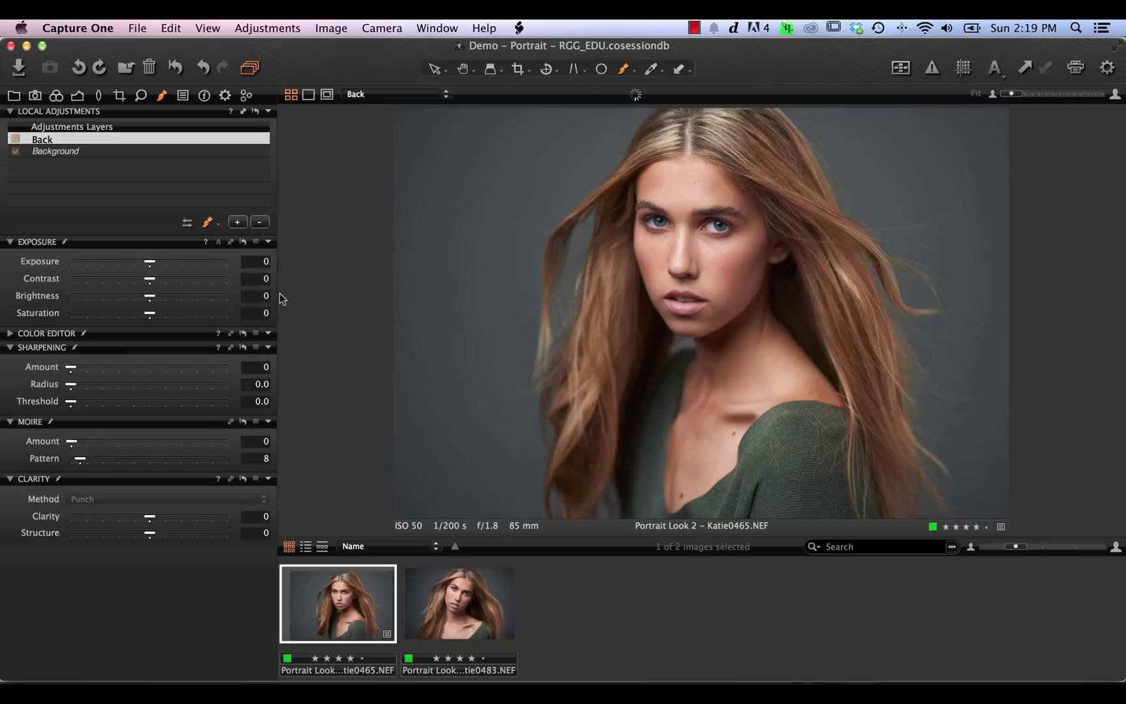
{"action": "left_click", "coordinate": [218, 224]}
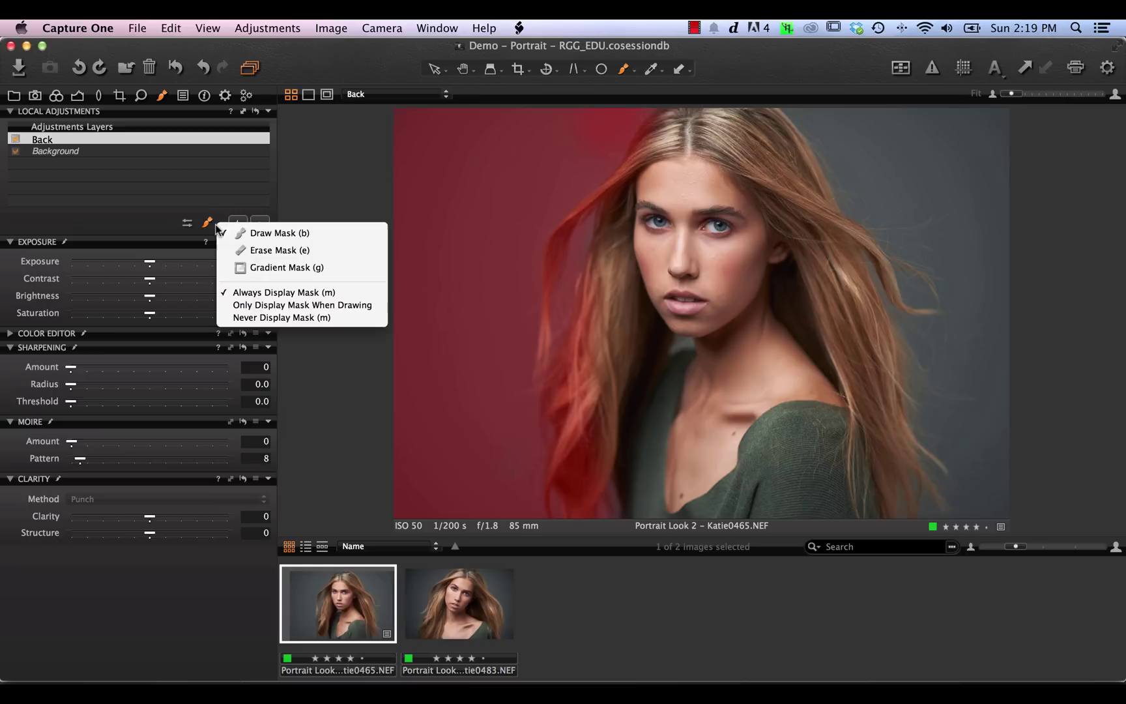
{"action": "left_click", "coordinate": [272, 305]}
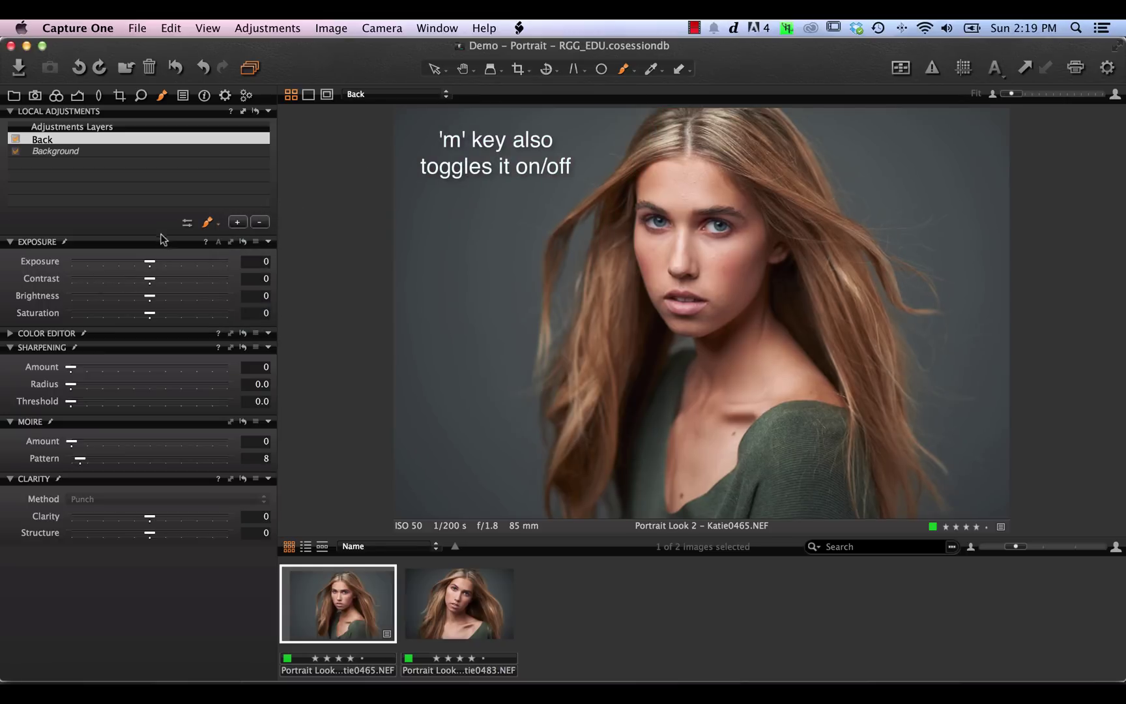
- Lower the masked backdrop's exposure to -0.16 on the Back layer and keep that layer selected
{"action": "mouse_move", "coordinate": [151, 263]}
{"action": "left_mouse_down"}
{"action": "mouse_move", "coordinate": [135, 264]}
{"action": "mouse_move", "coordinate": [147, 265]}
{"action": "left_mouse_up"}
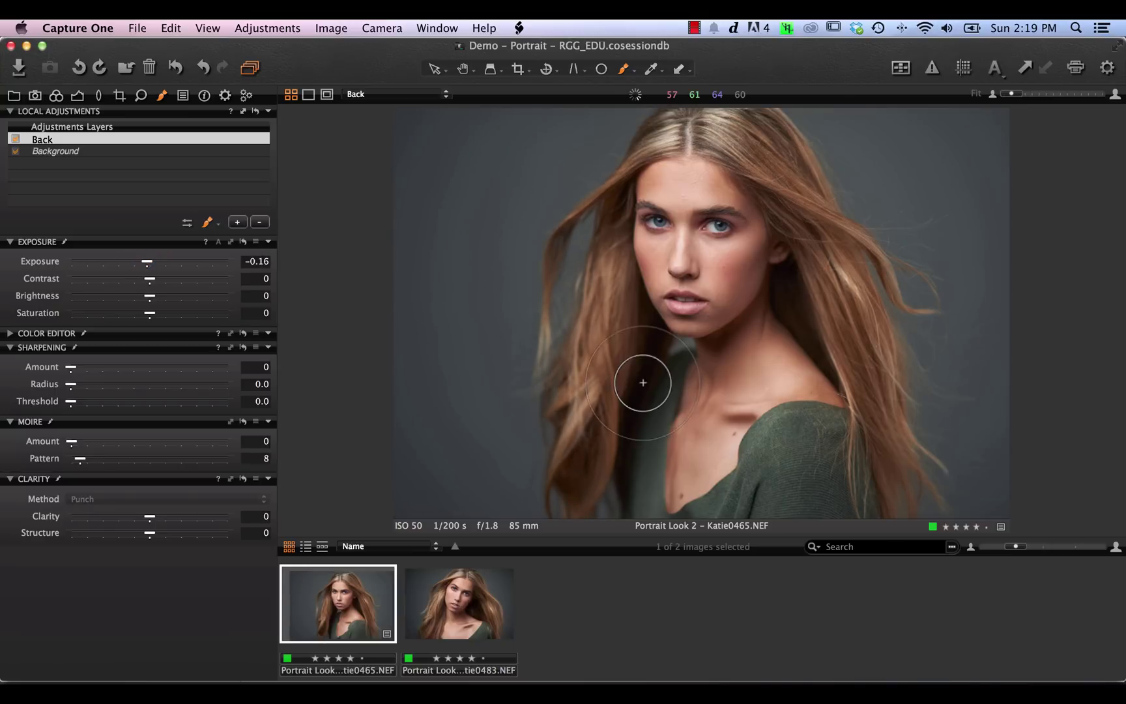
{"action": "left_click", "coordinate": [111, 152]}
{"action": "left_click", "coordinate": [105, 139]}
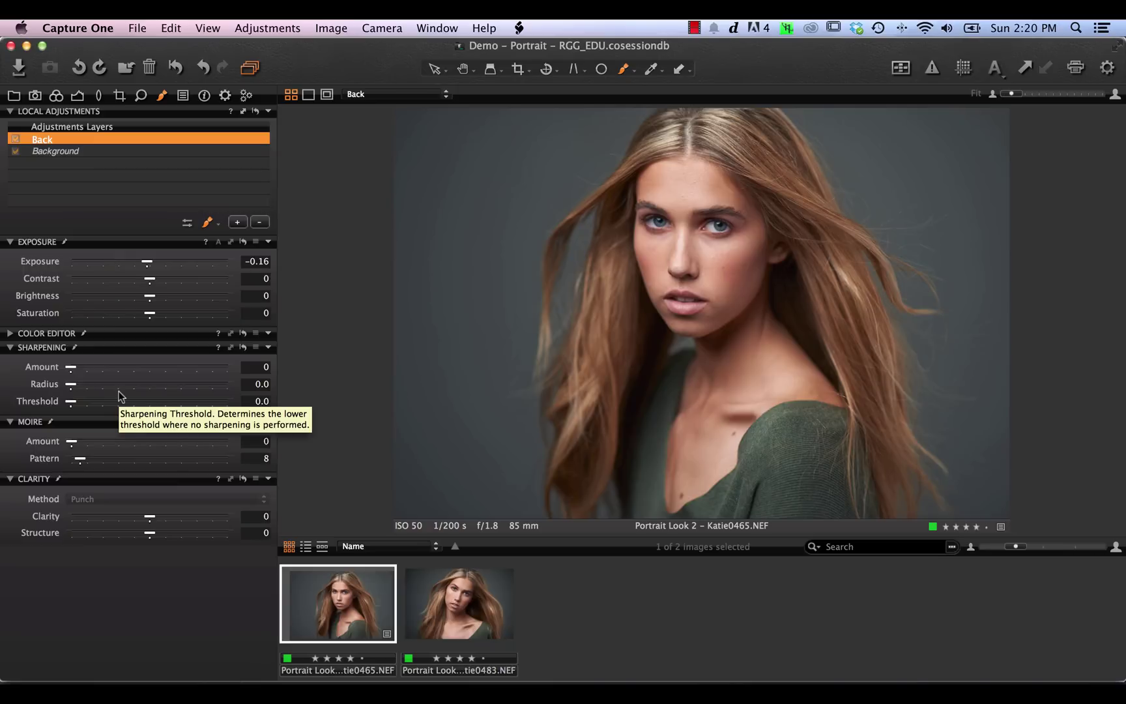
- Open the Output tools and look over the available workspaces and the tool tabs that can be added
{"action": "left_click", "coordinate": [225, 95]}
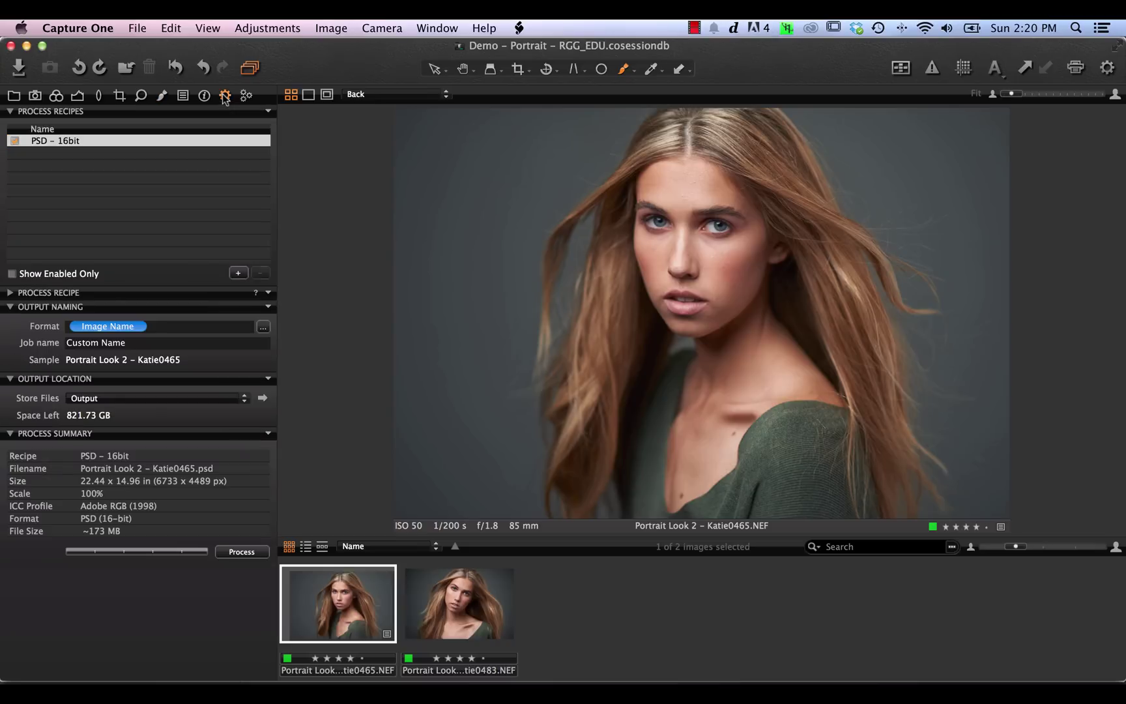
{"action": "left_click", "coordinate": [439, 28]}
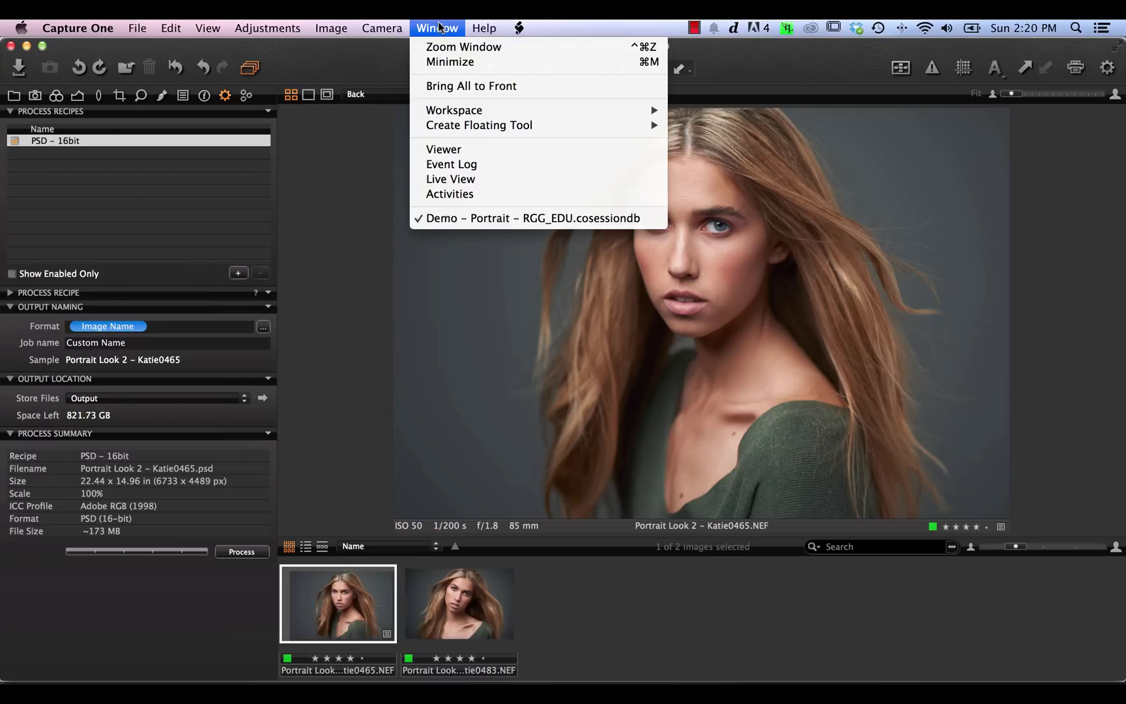
{"action": "mouse_move", "coordinate": [469, 110]}
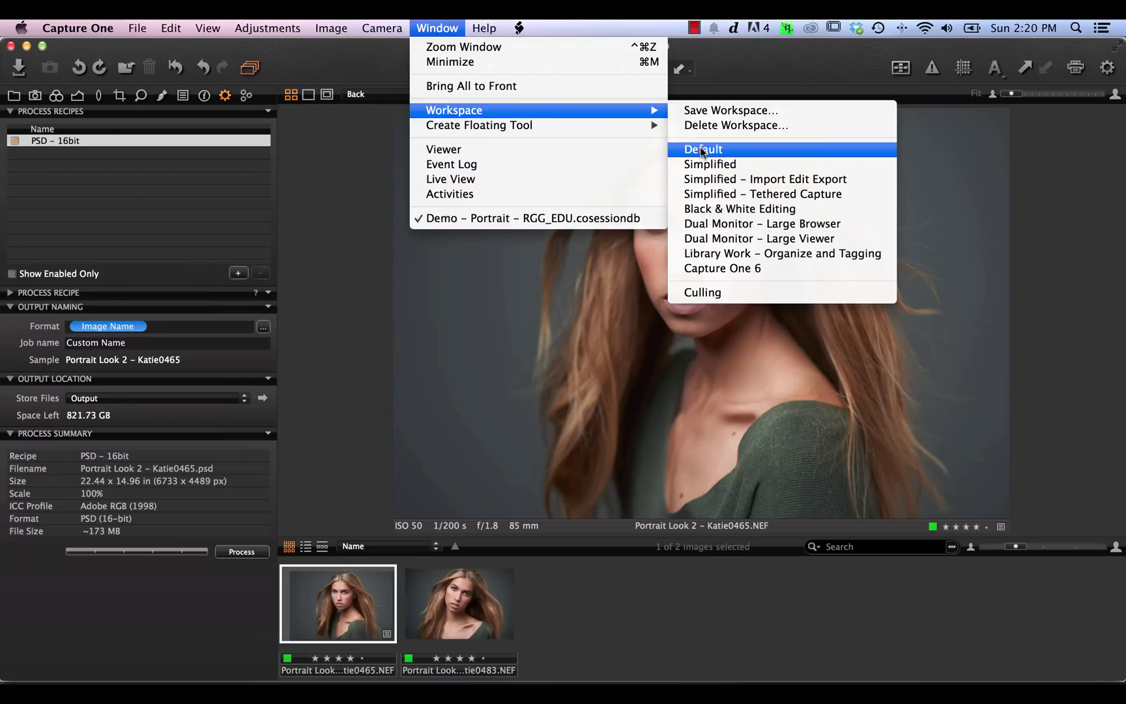
{"action": "right_click", "coordinate": [263, 98]}
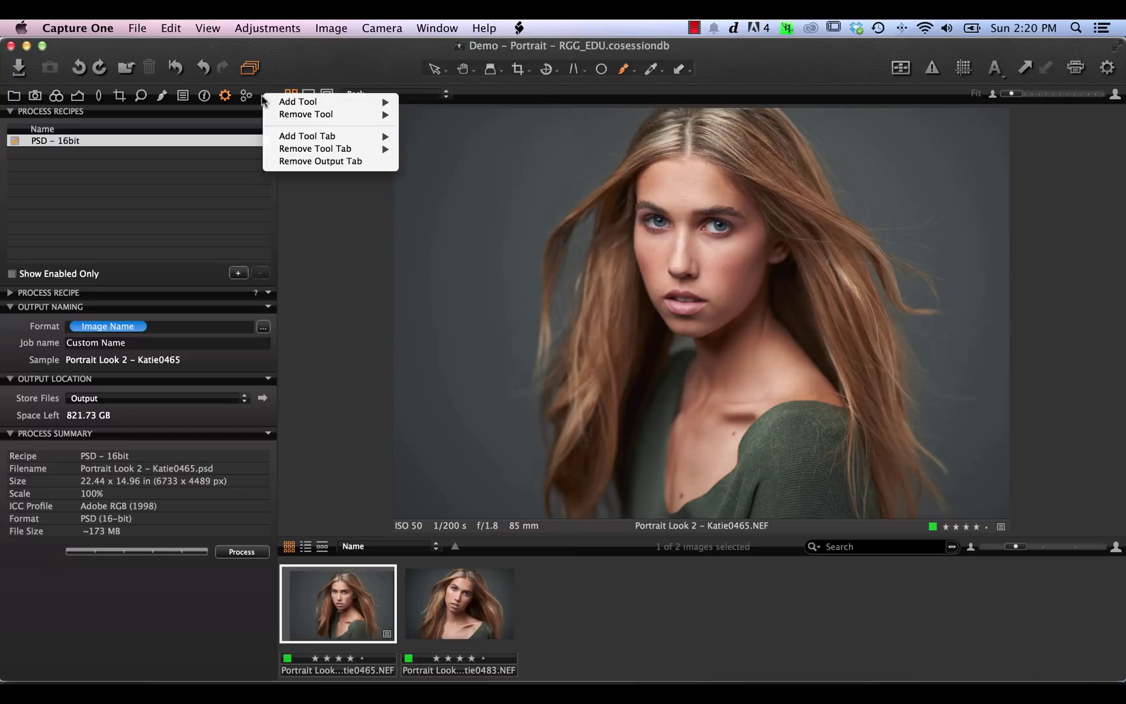
{"action": "mouse_move", "coordinate": [365, 137]}
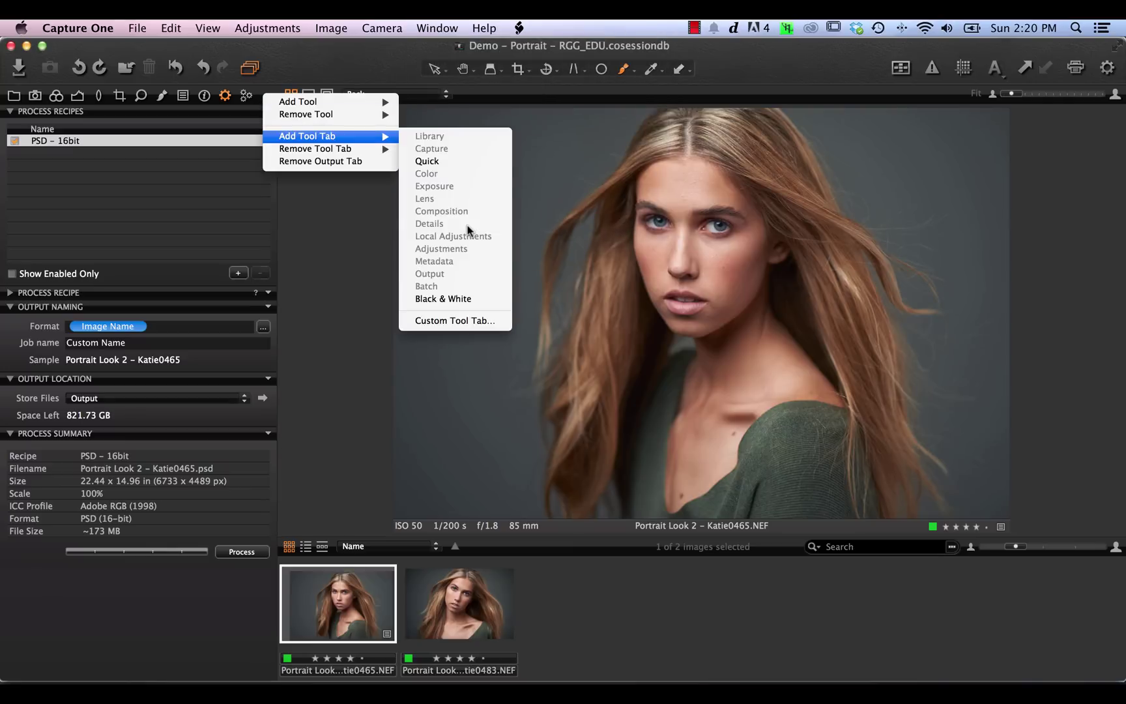
{"action": "left_click", "coordinate": [312, 253]}
- Expand the Process Recipe settings and add a new process recipe named "PSD - 8bit"
{"action": "left_click", "coordinate": [4, 294]}
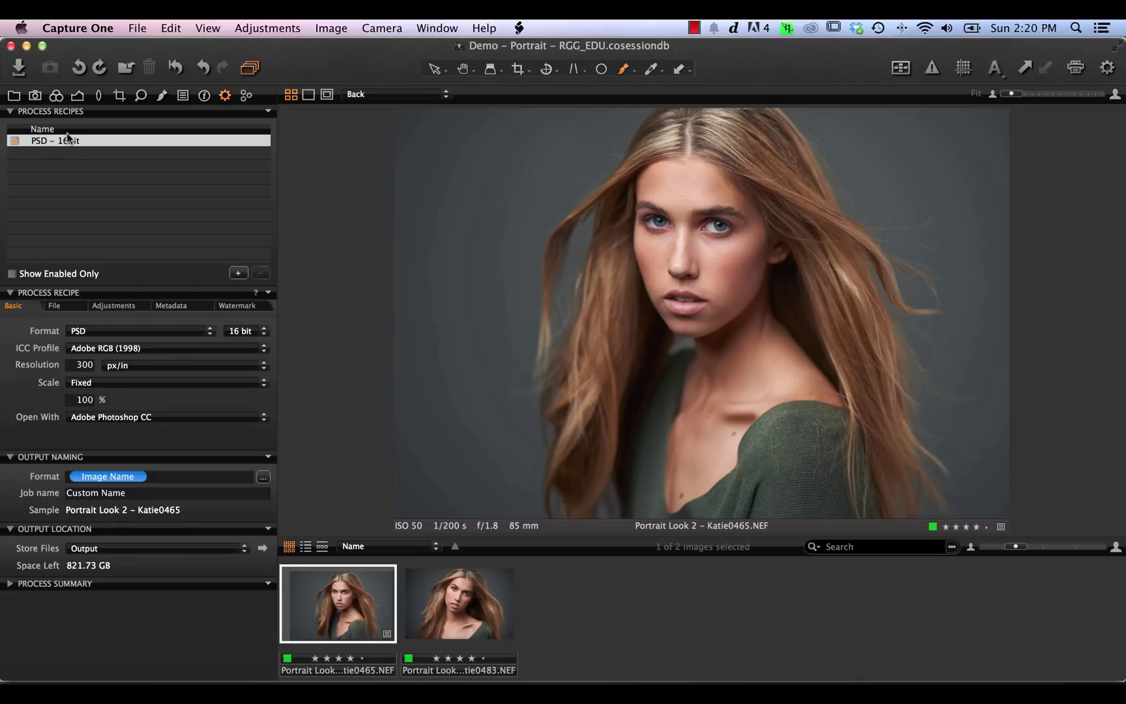
{"action": "left_click", "coordinate": [238, 272]}
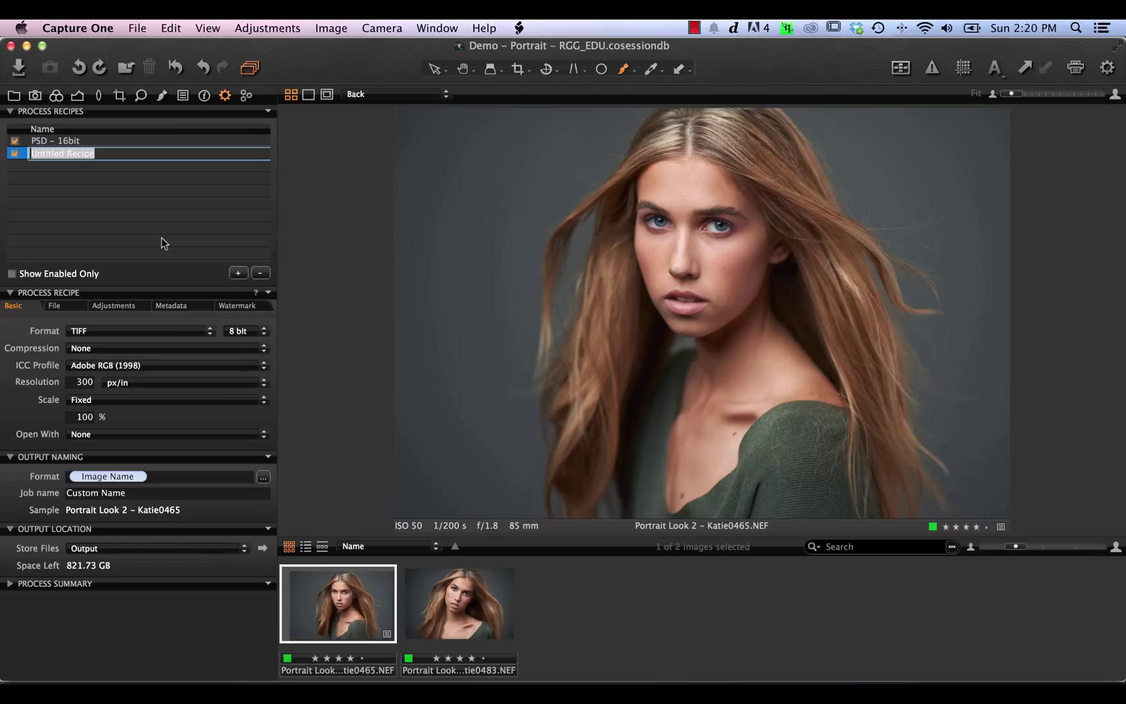
{"action": "type", "text": "PSD - 8"}
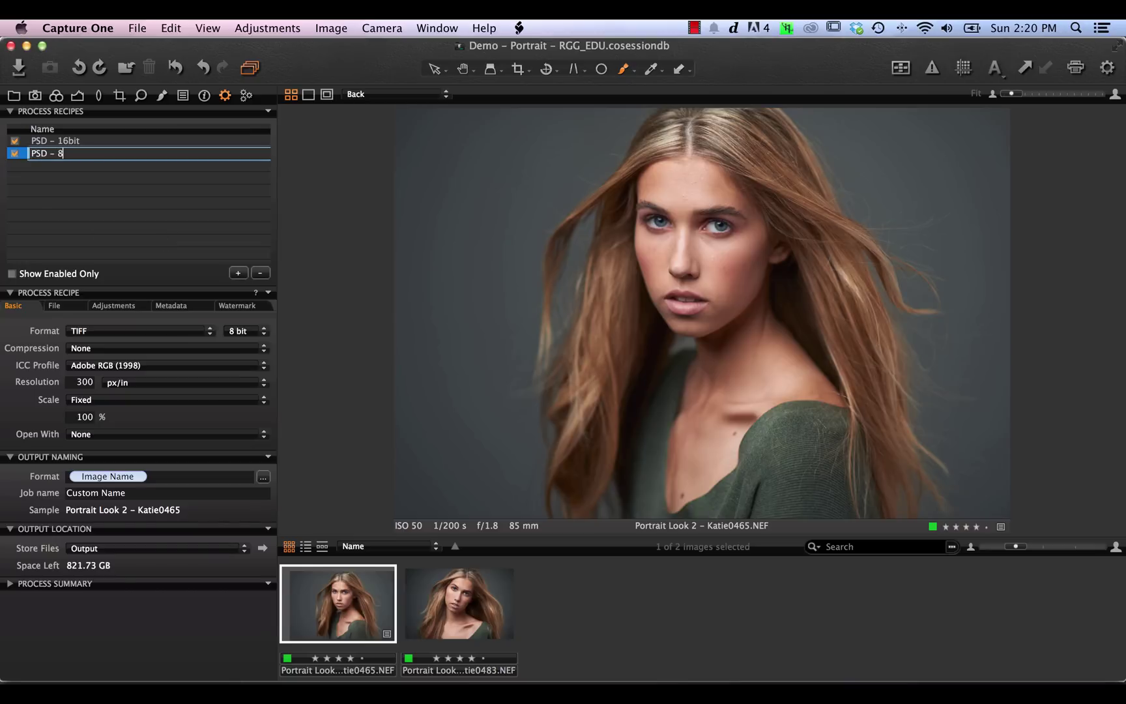
{"action": "type", "text": "bit"}
{"action": "key", "text": "Return"}
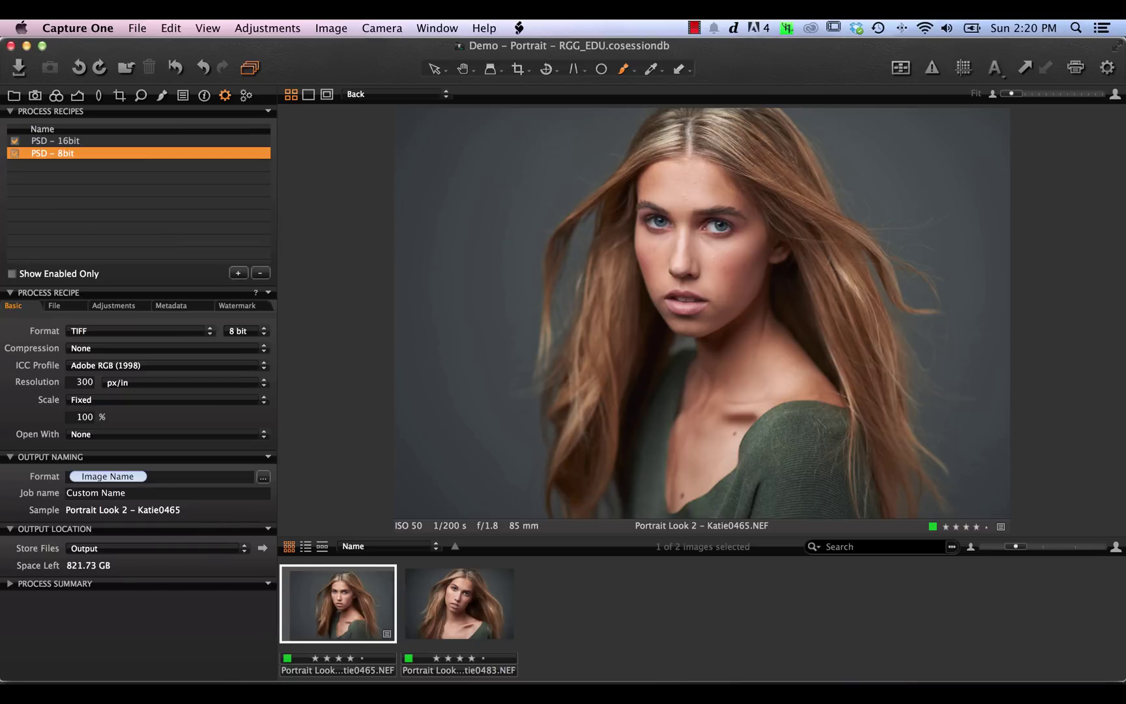
- Set the PSD - 8bit recipe to PSD format with the Adobe RGB (1998) profile, opening with Adobe Photoshop CC
{"action": "left_click", "coordinate": [96, 330]}
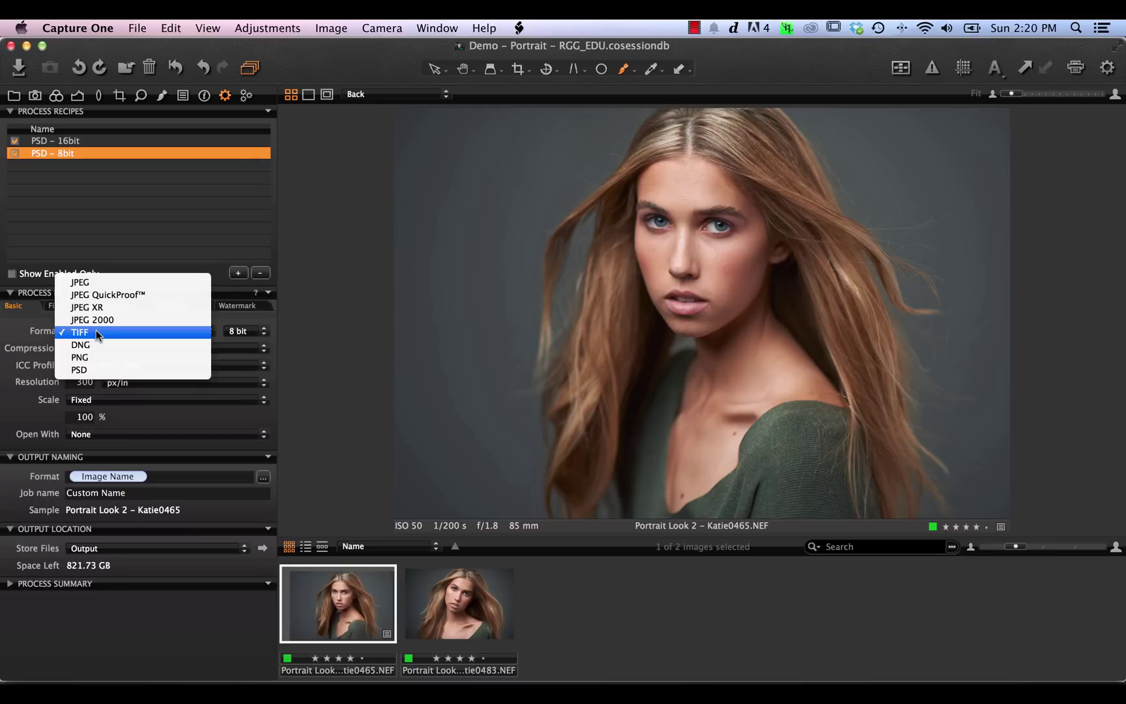
{"action": "left_click", "coordinate": [95, 370]}
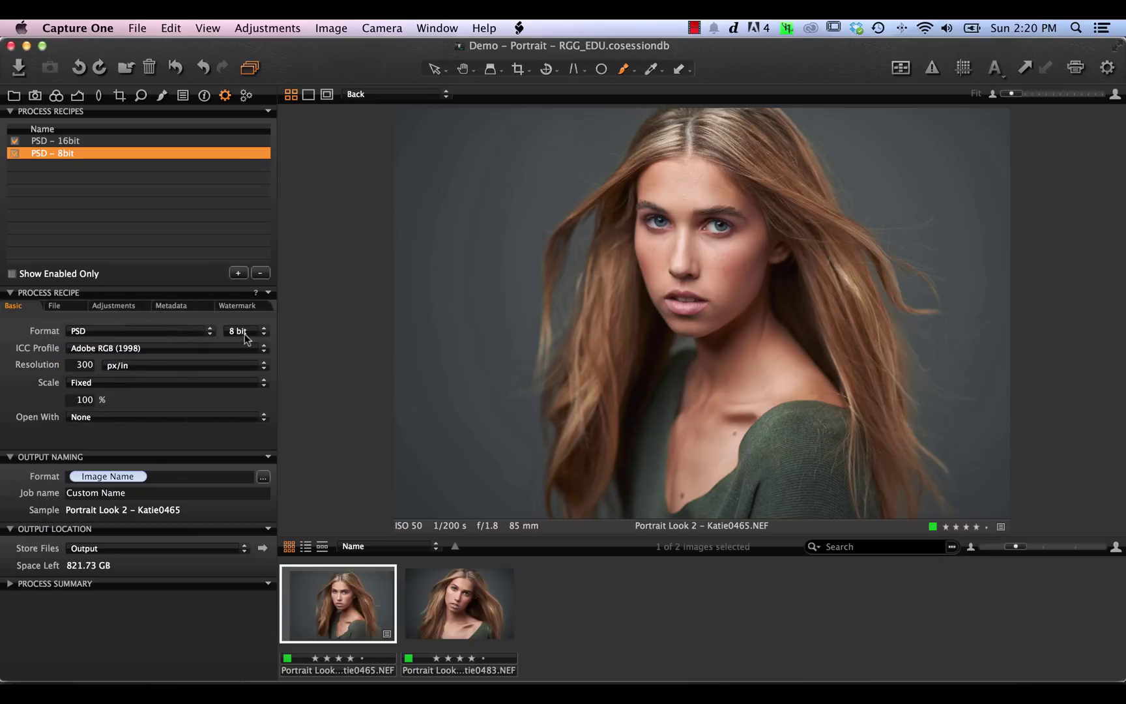
{"action": "left_click", "coordinate": [222, 348]}
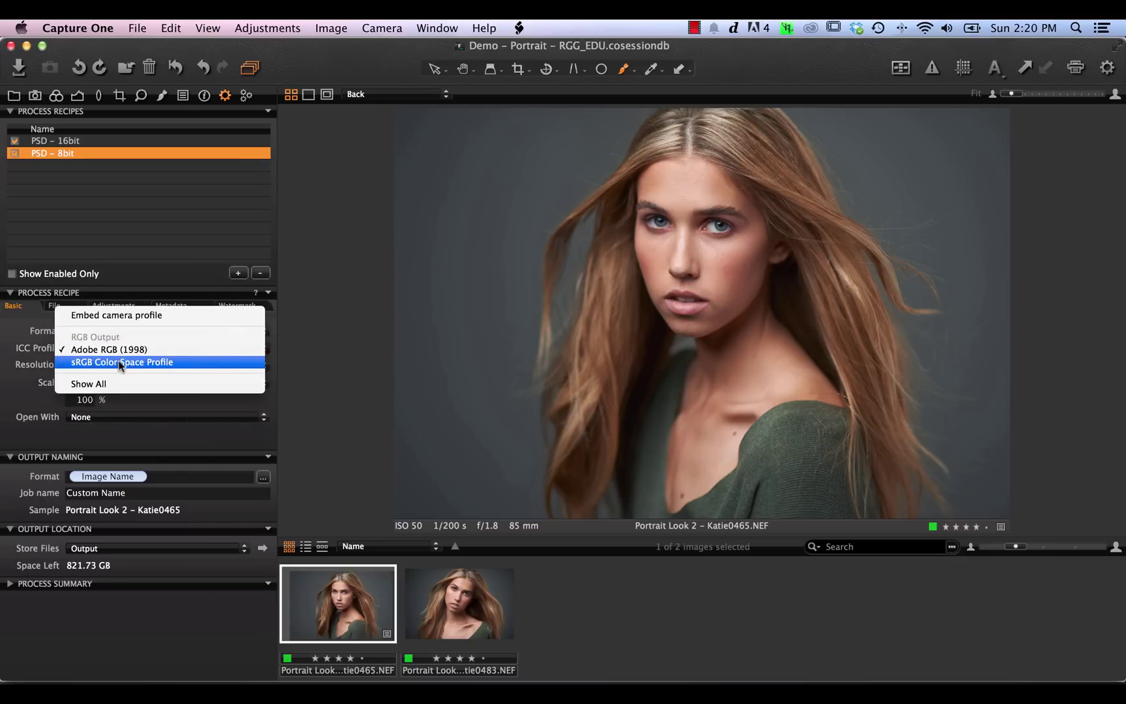
{"action": "left_click", "coordinate": [119, 352]}
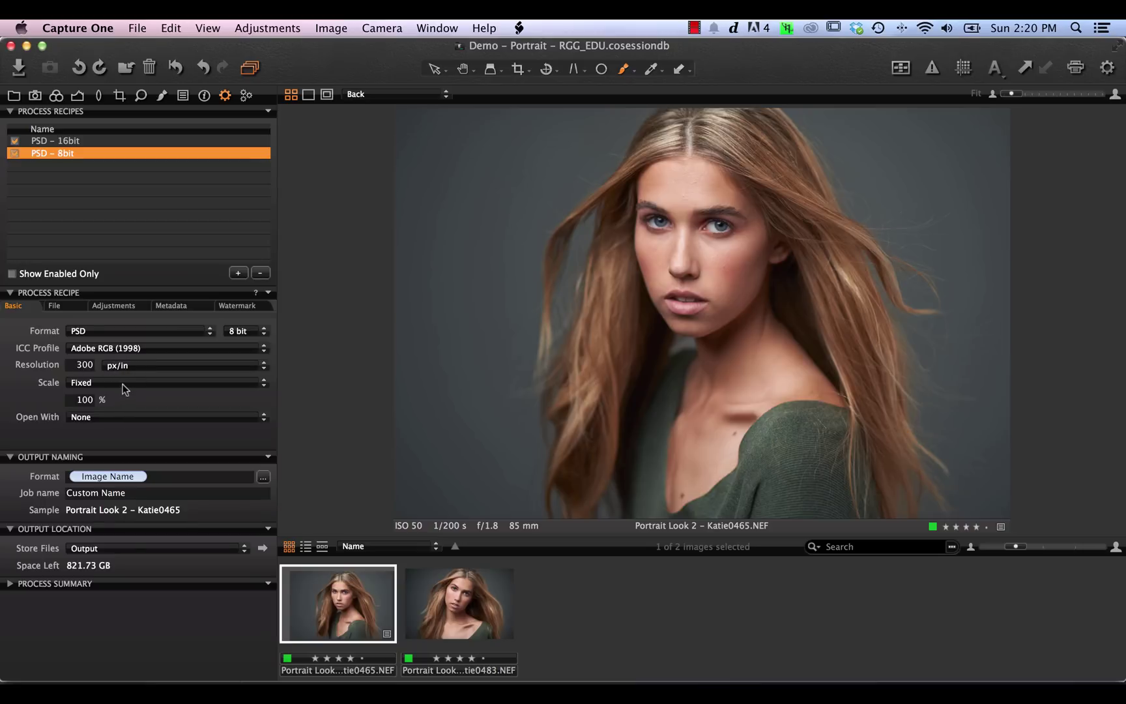
{"action": "left_click", "coordinate": [110, 422]}
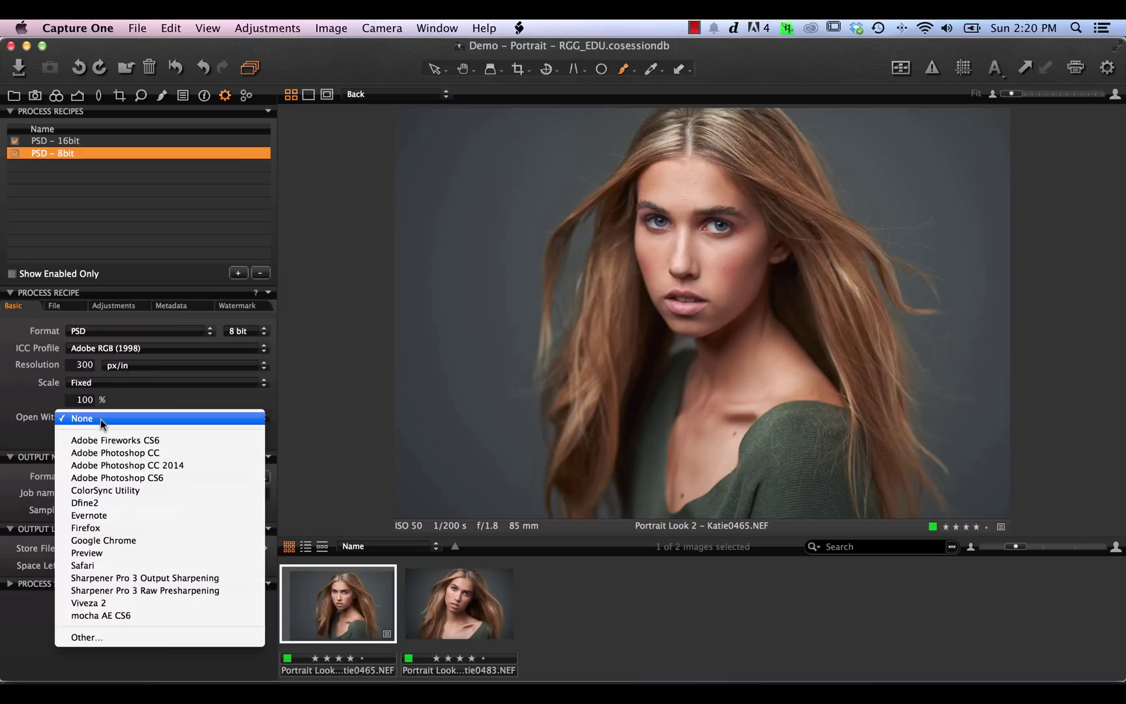
{"action": "left_click", "coordinate": [109, 454]}
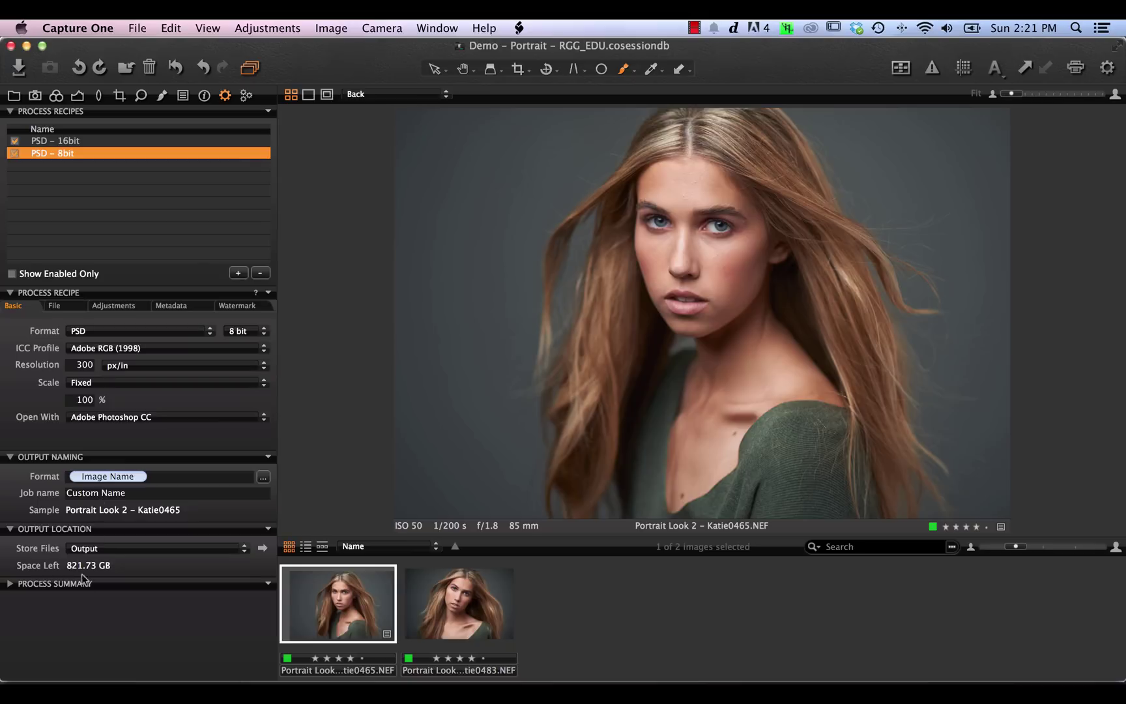
- Process portrait 0465 to the Output folder with the PSD - 16bit recipe disabled and only PSD - 8bit enabled
{"action": "left_click", "coordinate": [134, 551]}
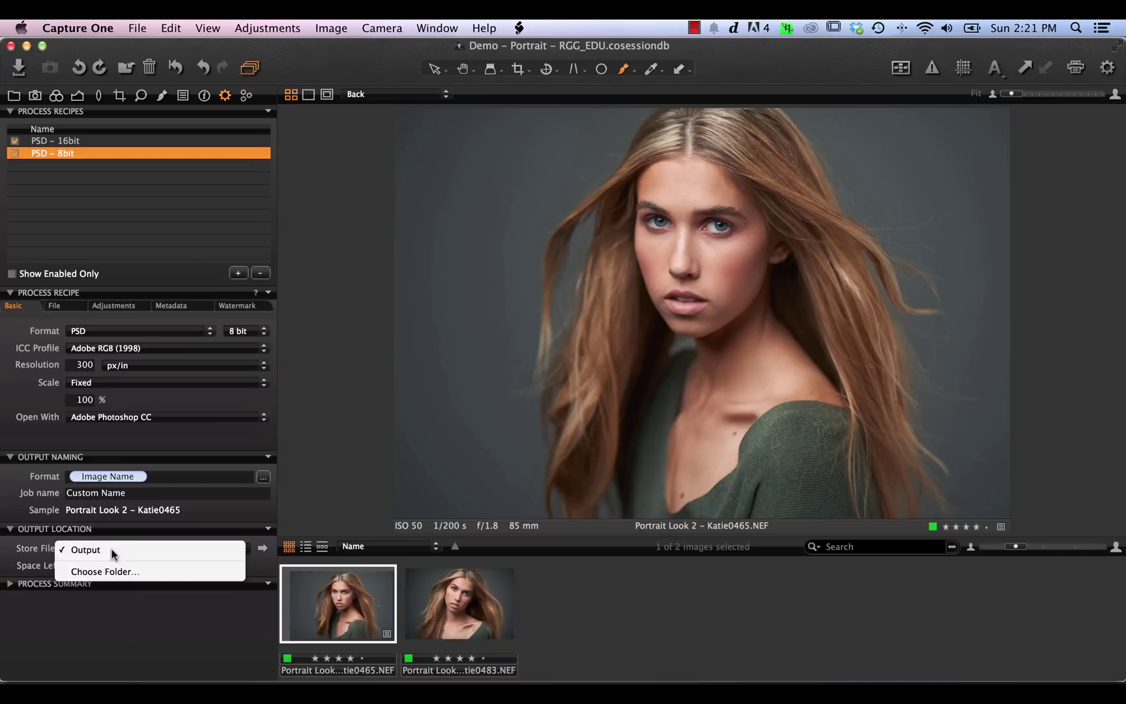
{"action": "left_click", "coordinate": [112, 550]}
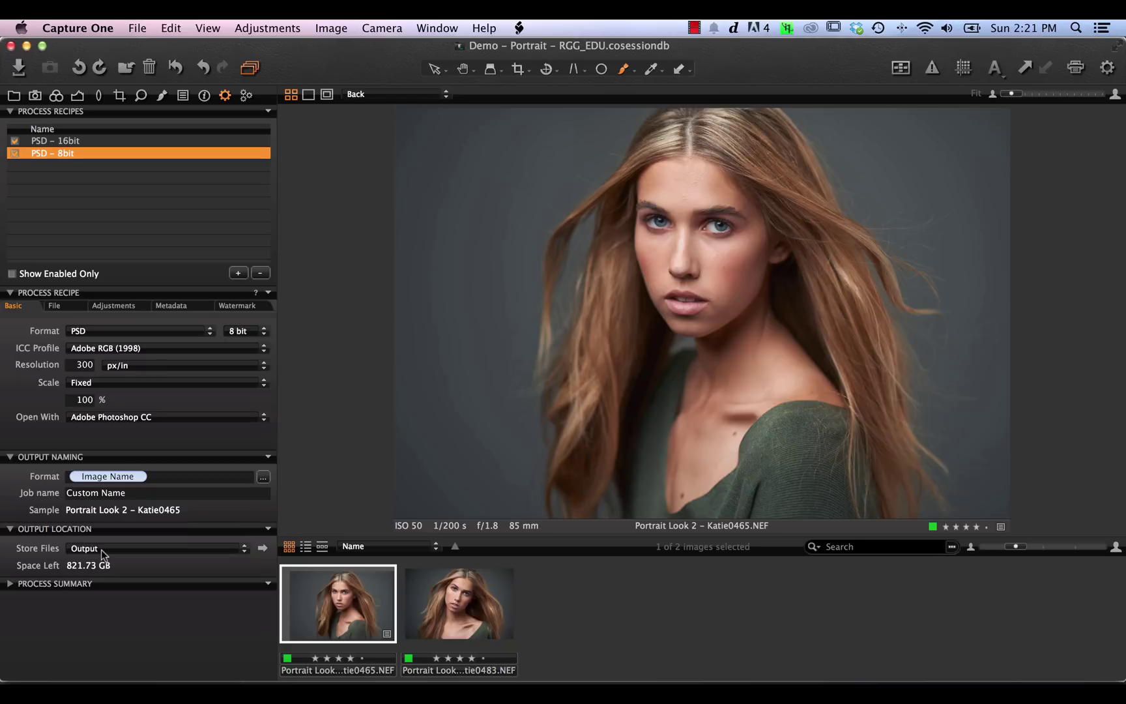
{"action": "left_click", "coordinate": [11, 583]}
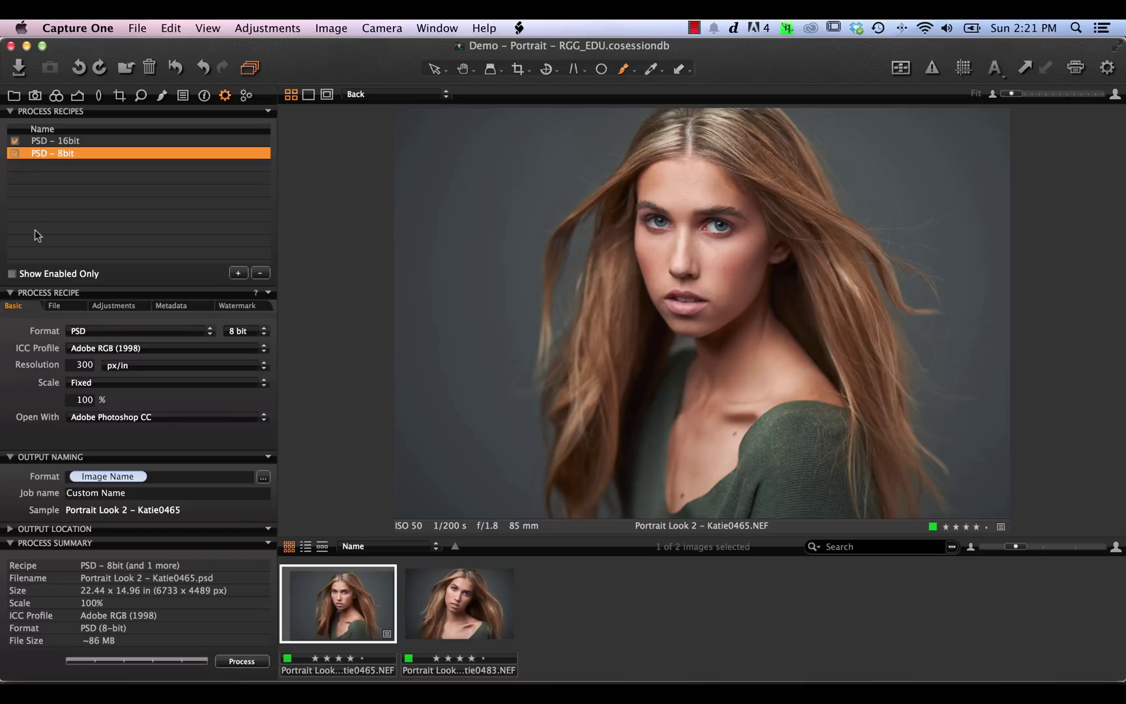
{"action": "left_click", "coordinate": [14, 141]}
{"action": "left_click", "coordinate": [232, 663]}
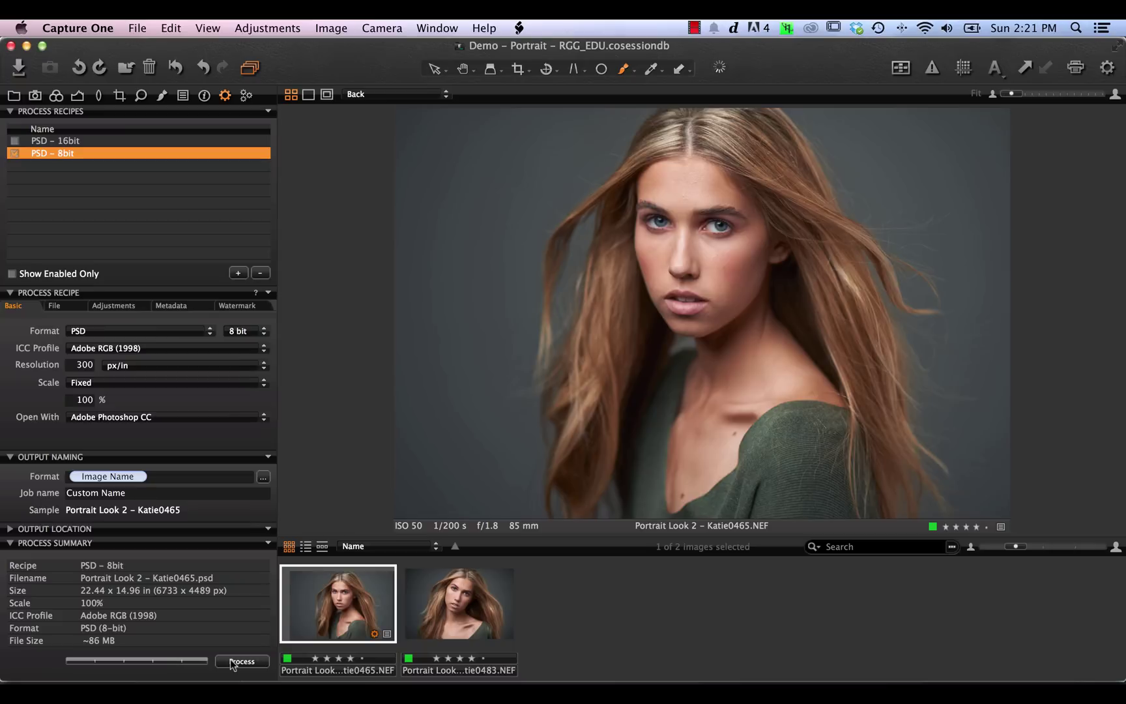